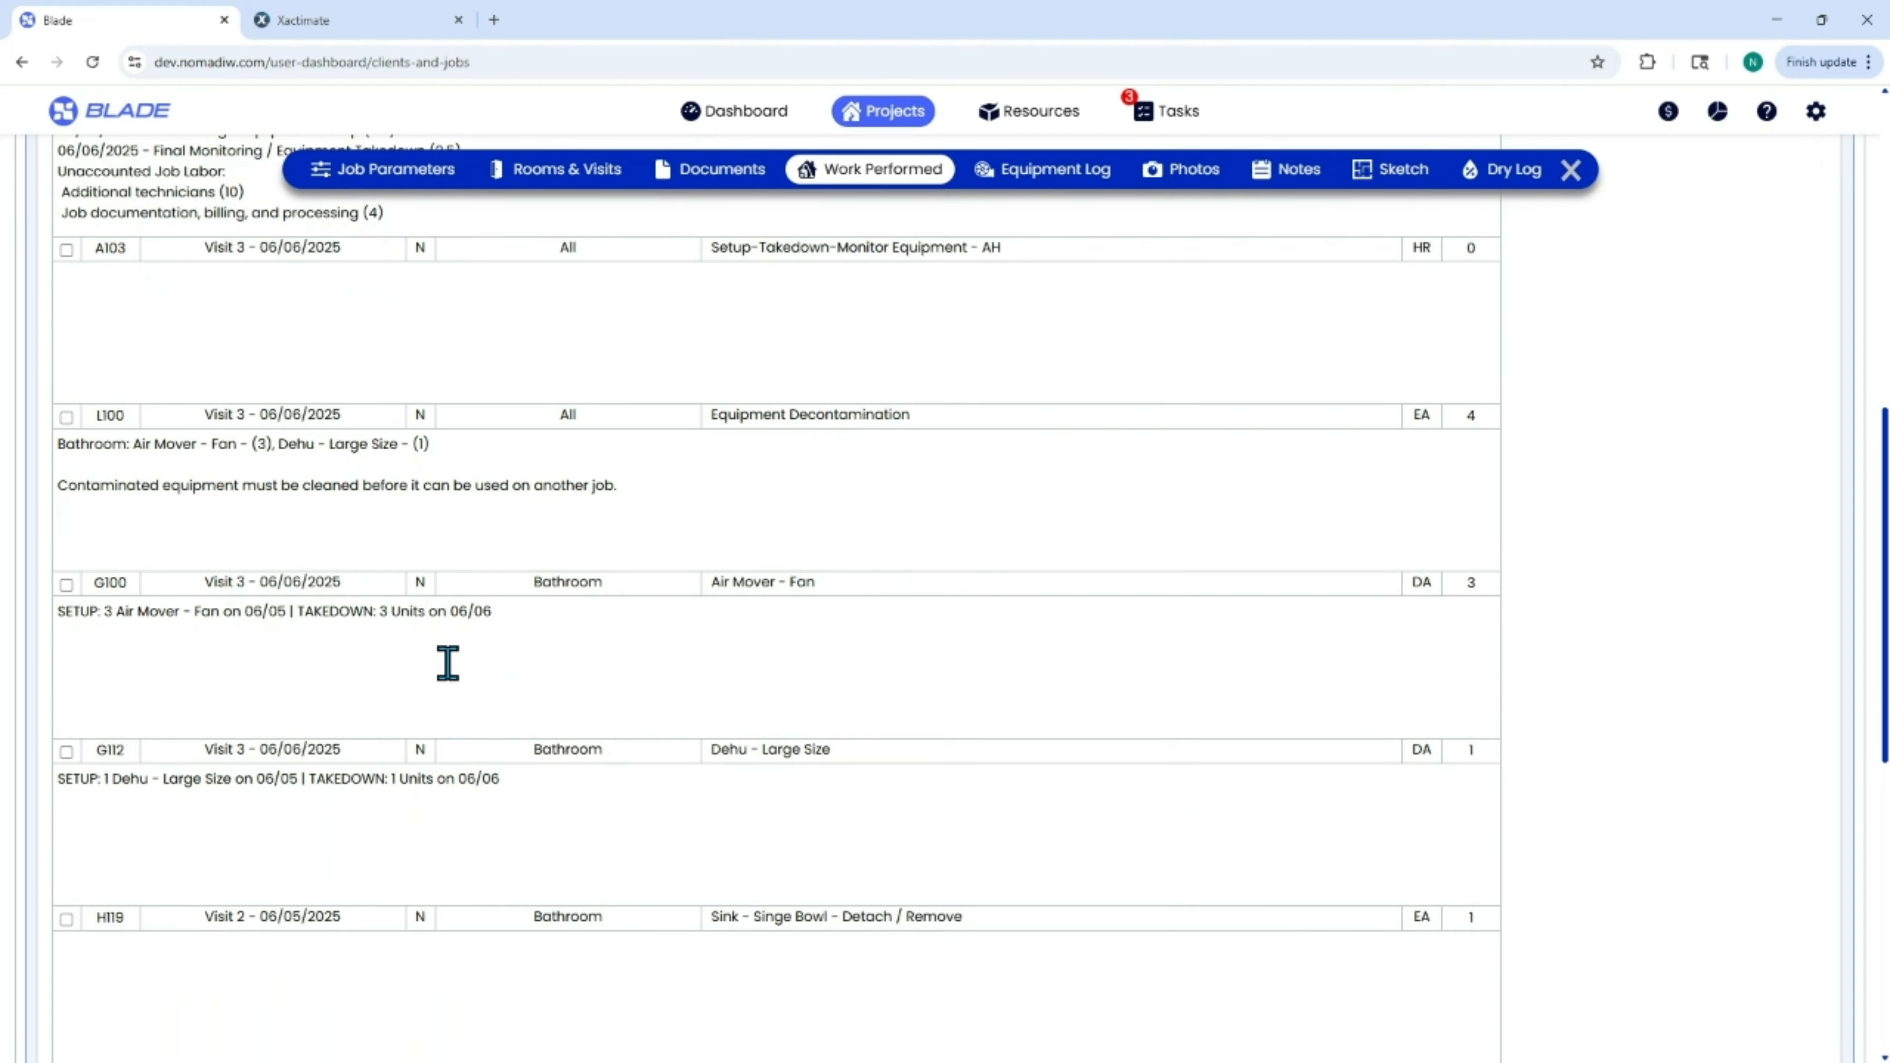
Add the note "Enter an F9 note here directly in the line item." to line item A103 and hide all notes in Work Performed.
{"action": "scroll", "coordinate": [448, 661], "scroll_direction": "up", "scroll_amount": 6}
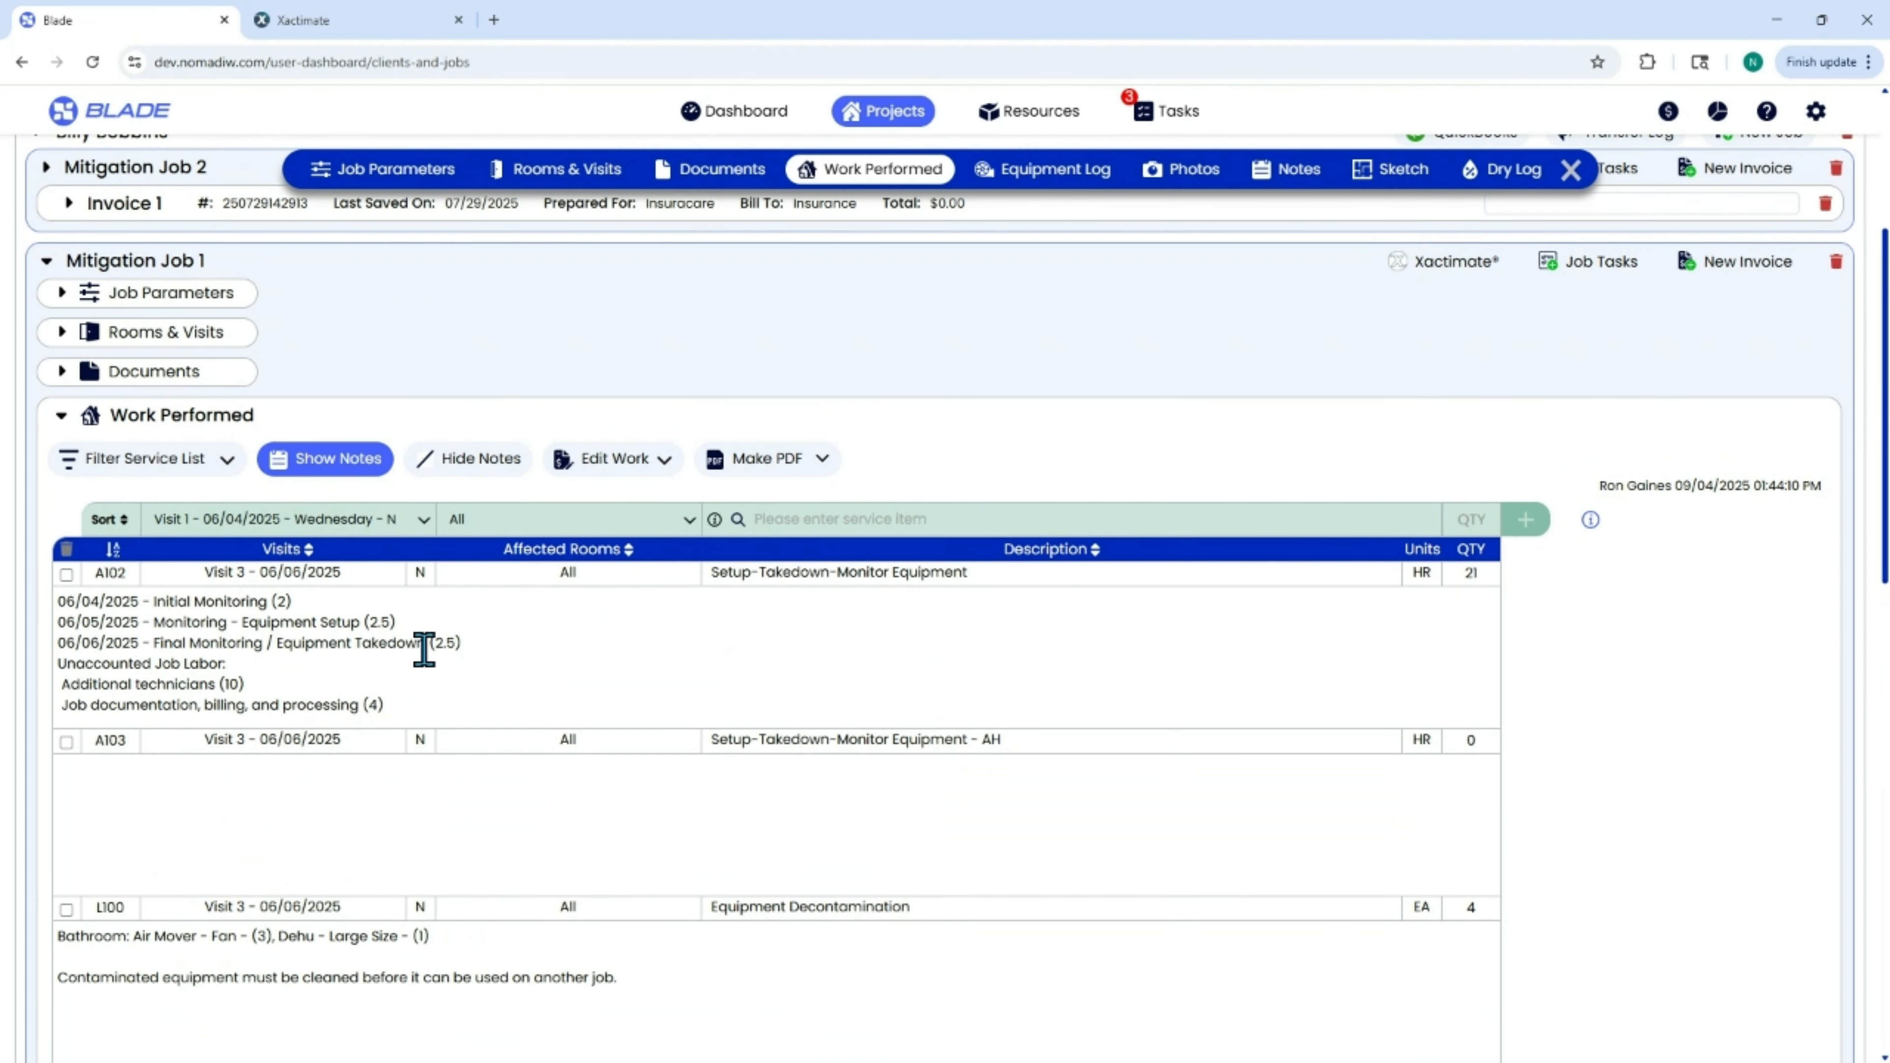
{"action": "left_click", "coordinate": [225, 791]}
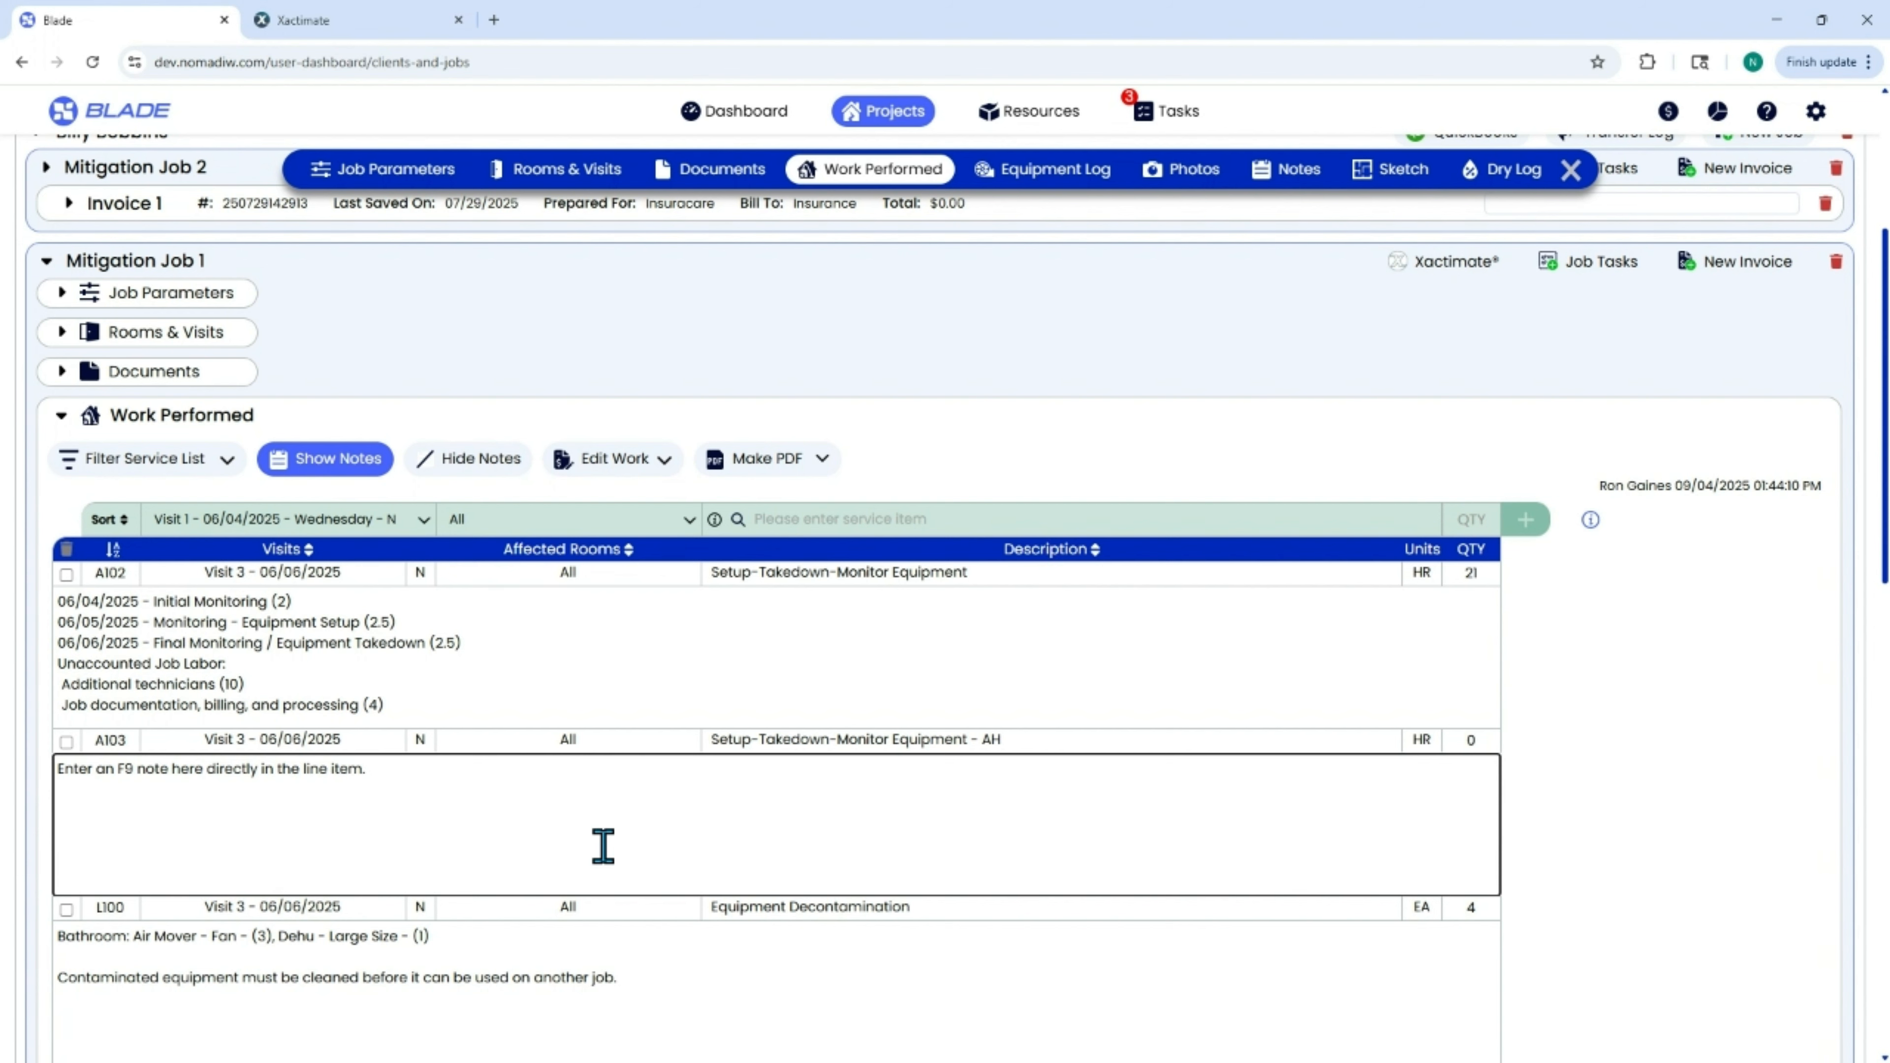
{"action": "left_click", "coordinate": [542, 677]}
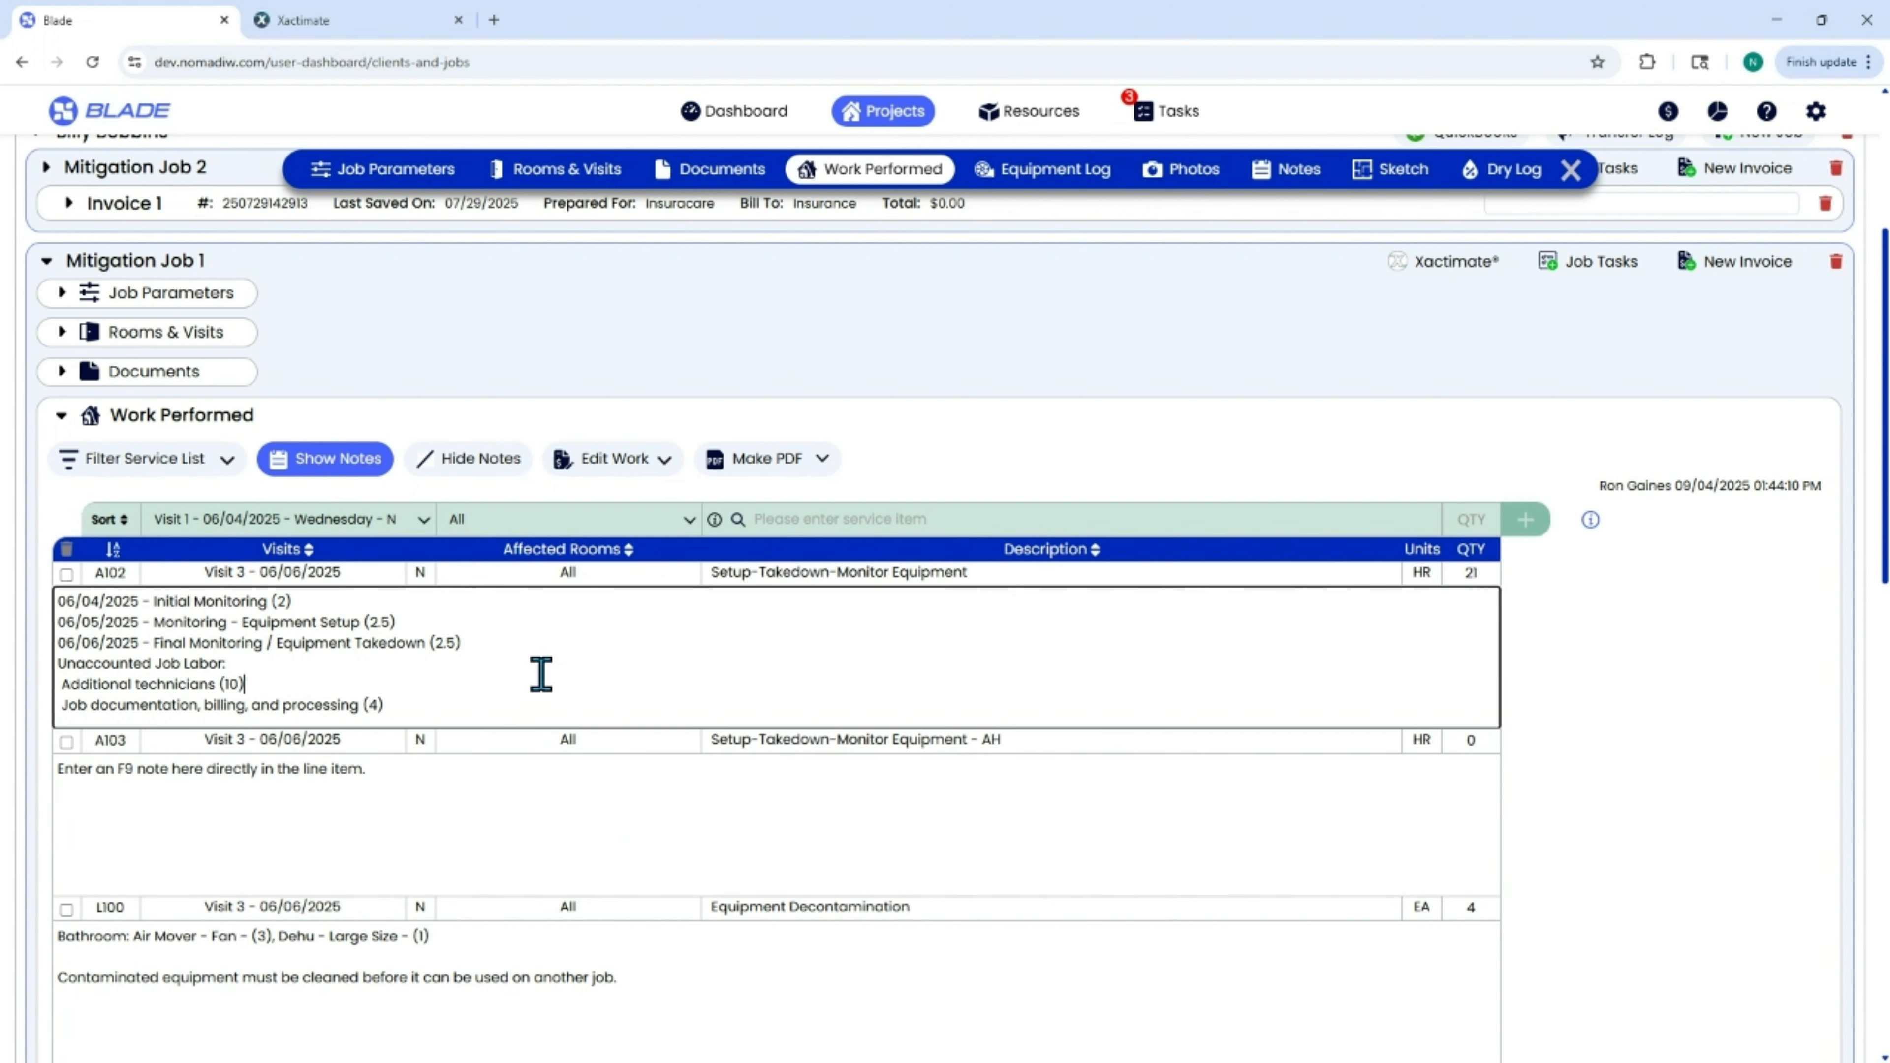
{"action": "left_click", "coordinate": [481, 468]}
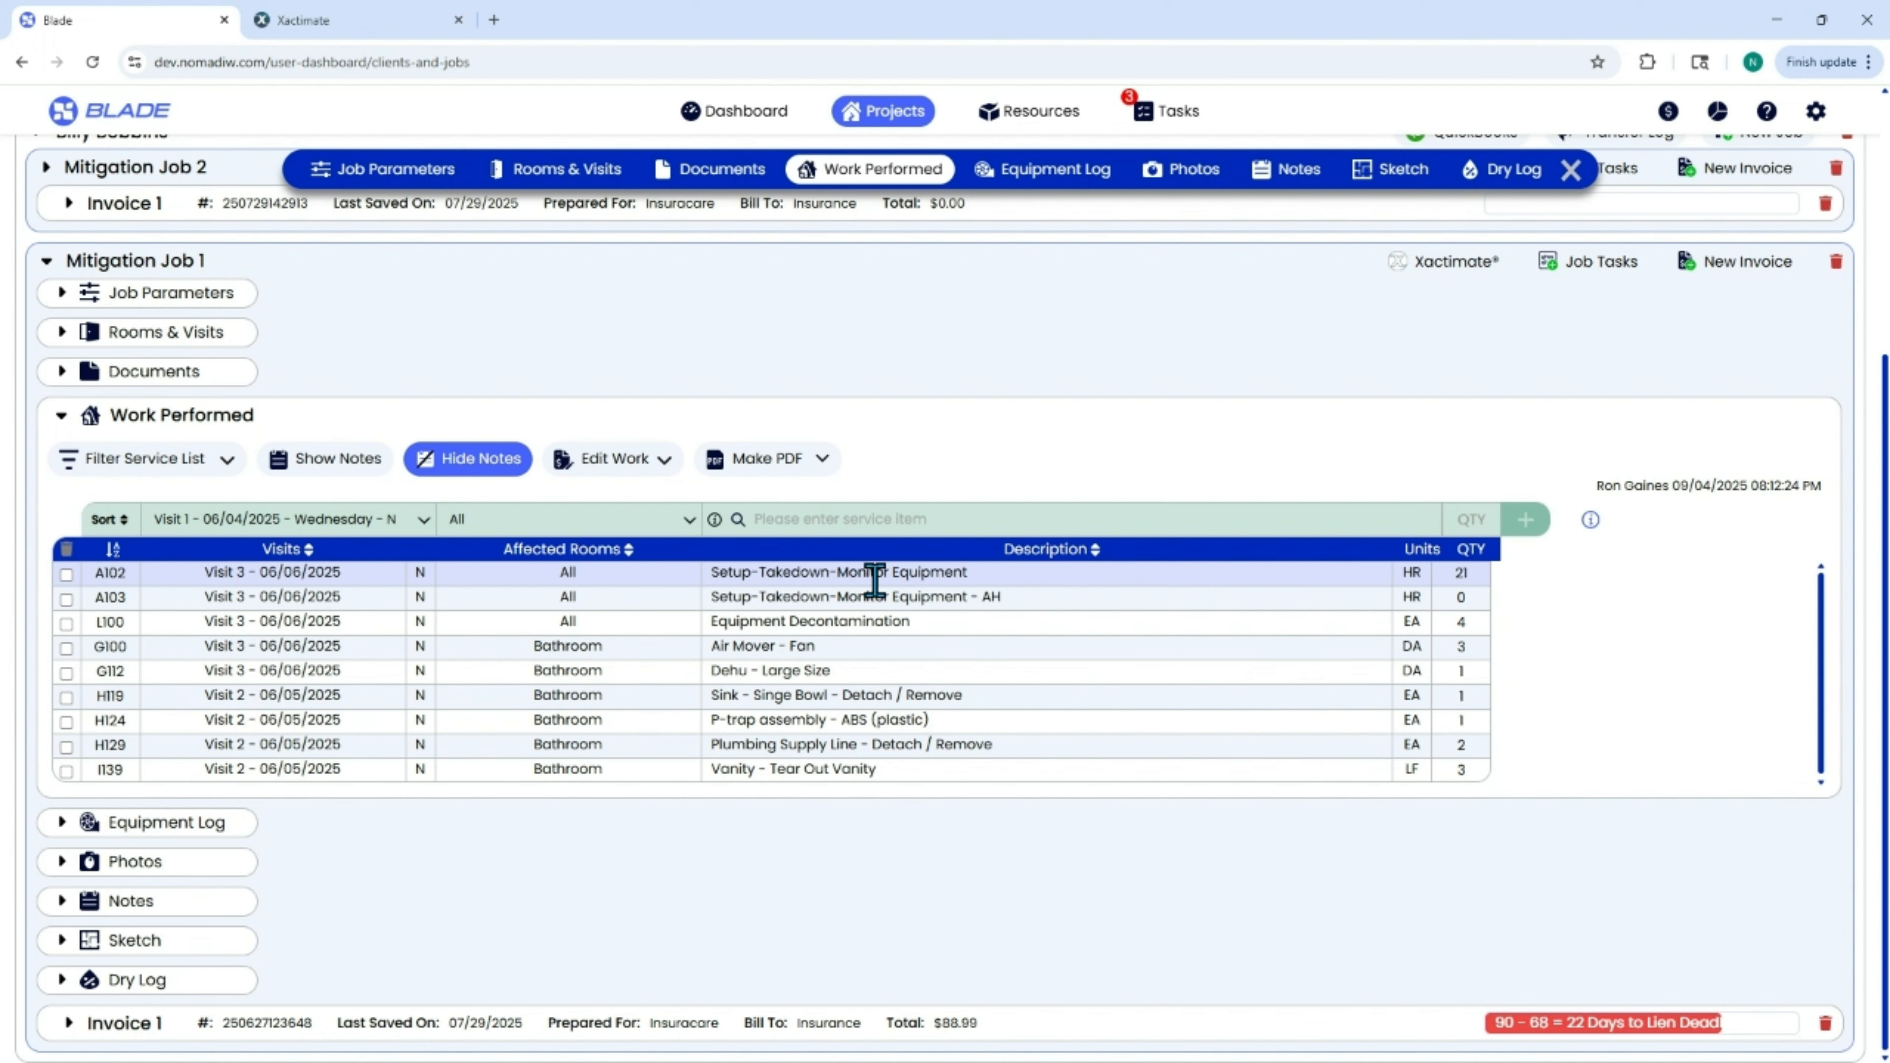
Assign Mitigation Job 1 to Xactimate with the preselected Blade User as recipient, and close the assignment dialog.
{"action": "left_click", "coordinate": [1463, 268]}
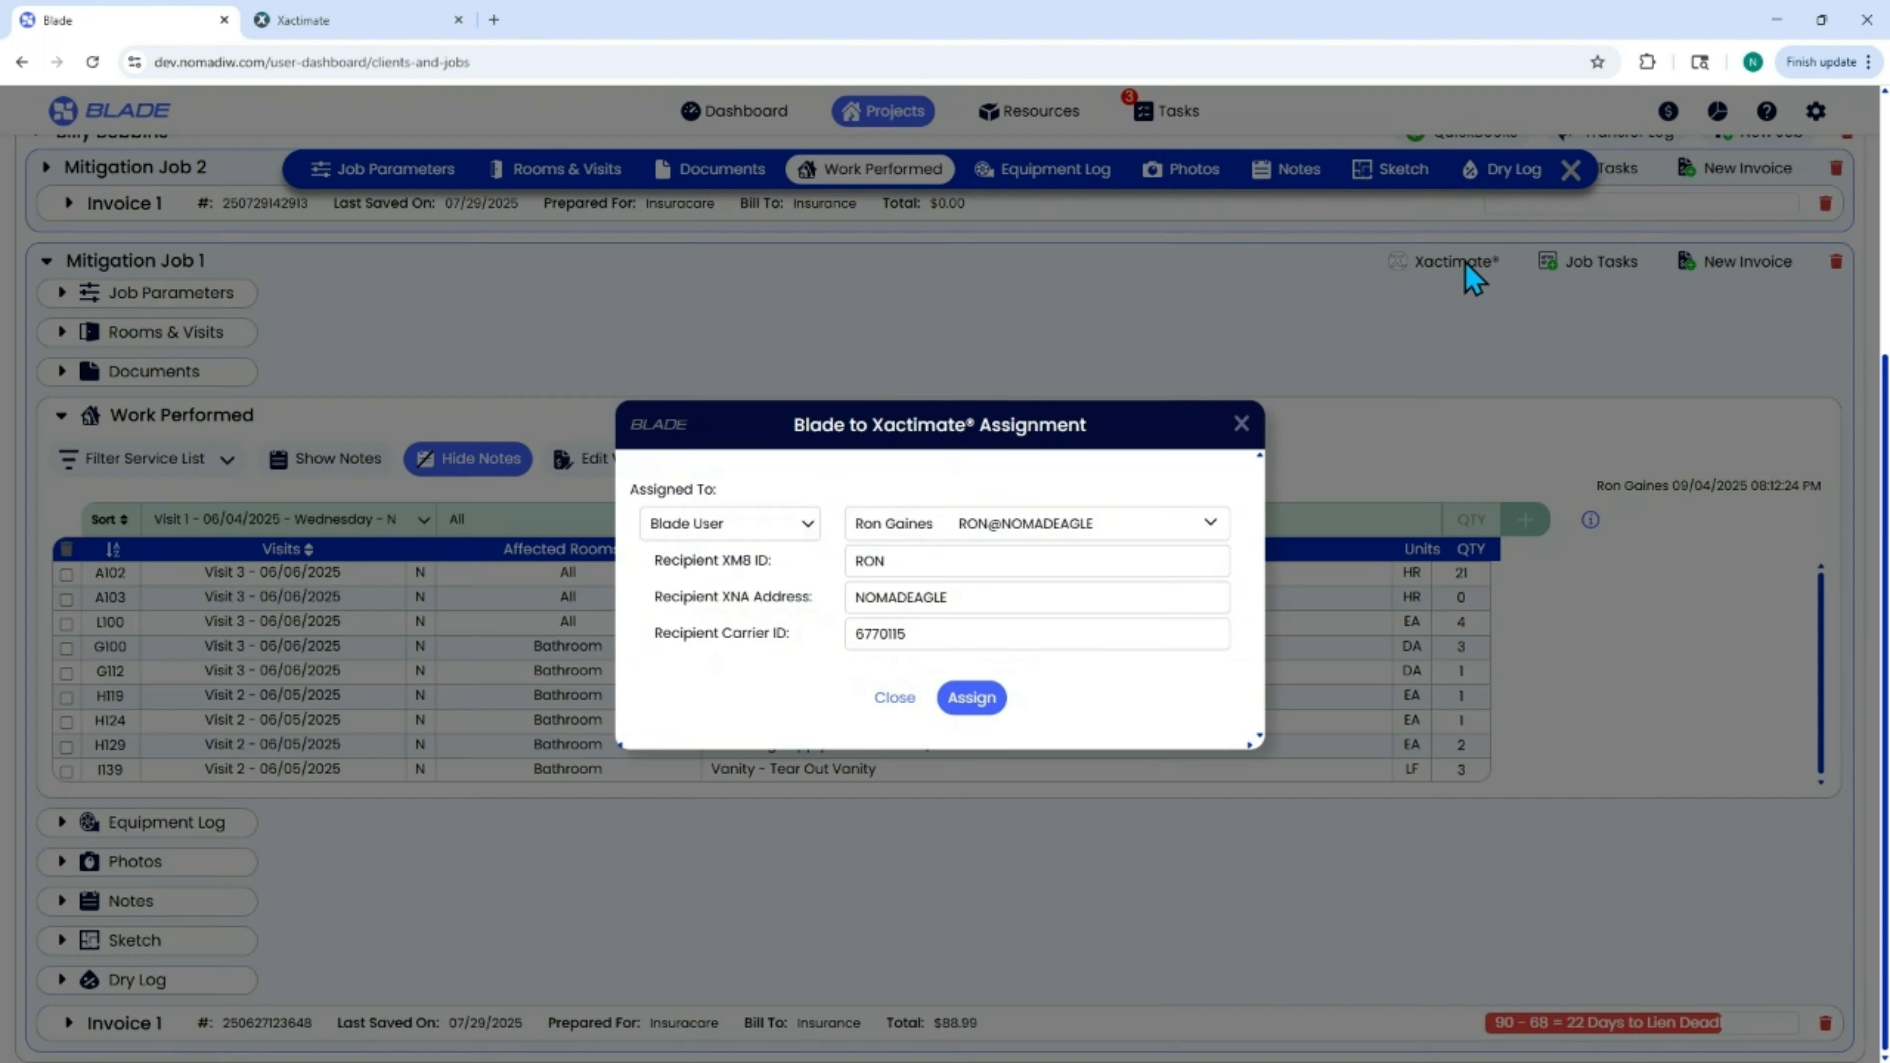
{"action": "left_click", "coordinate": [884, 535]}
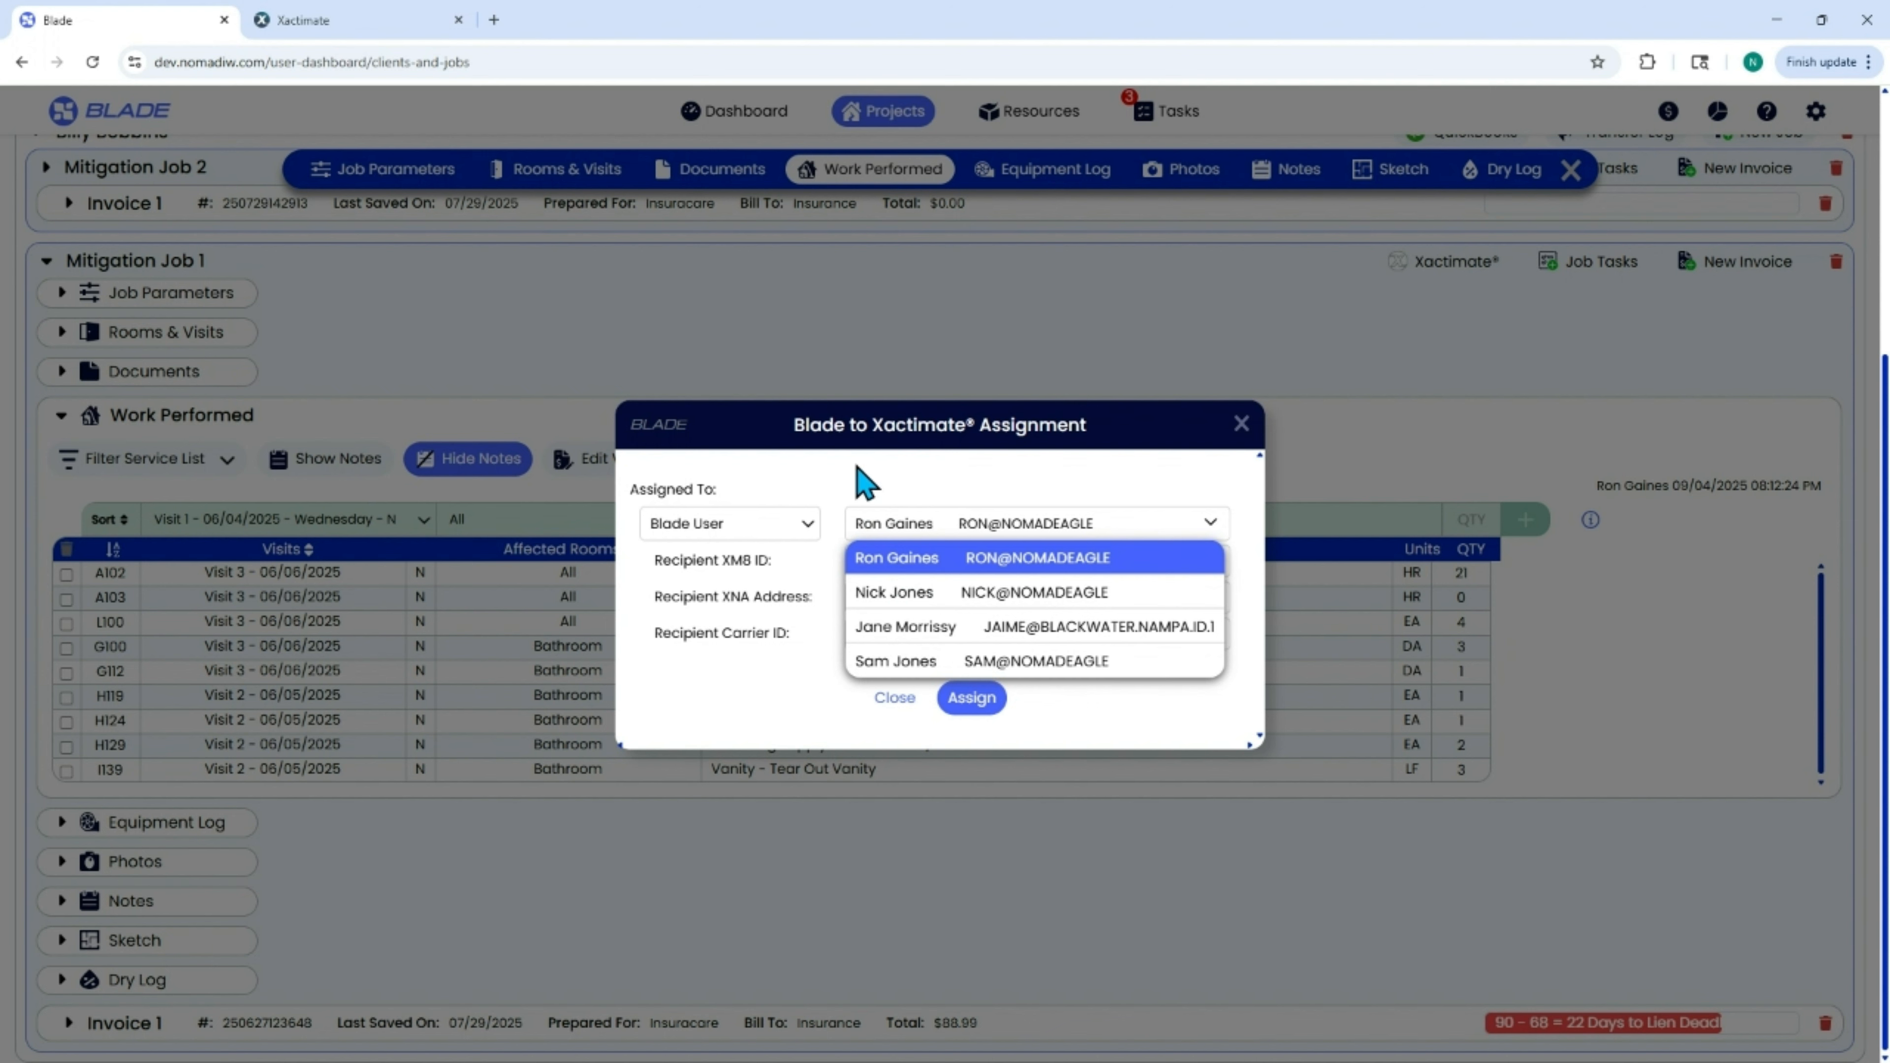
{"action": "left_click", "coordinate": [867, 484]}
{"action": "left_click", "coordinate": [804, 524]}
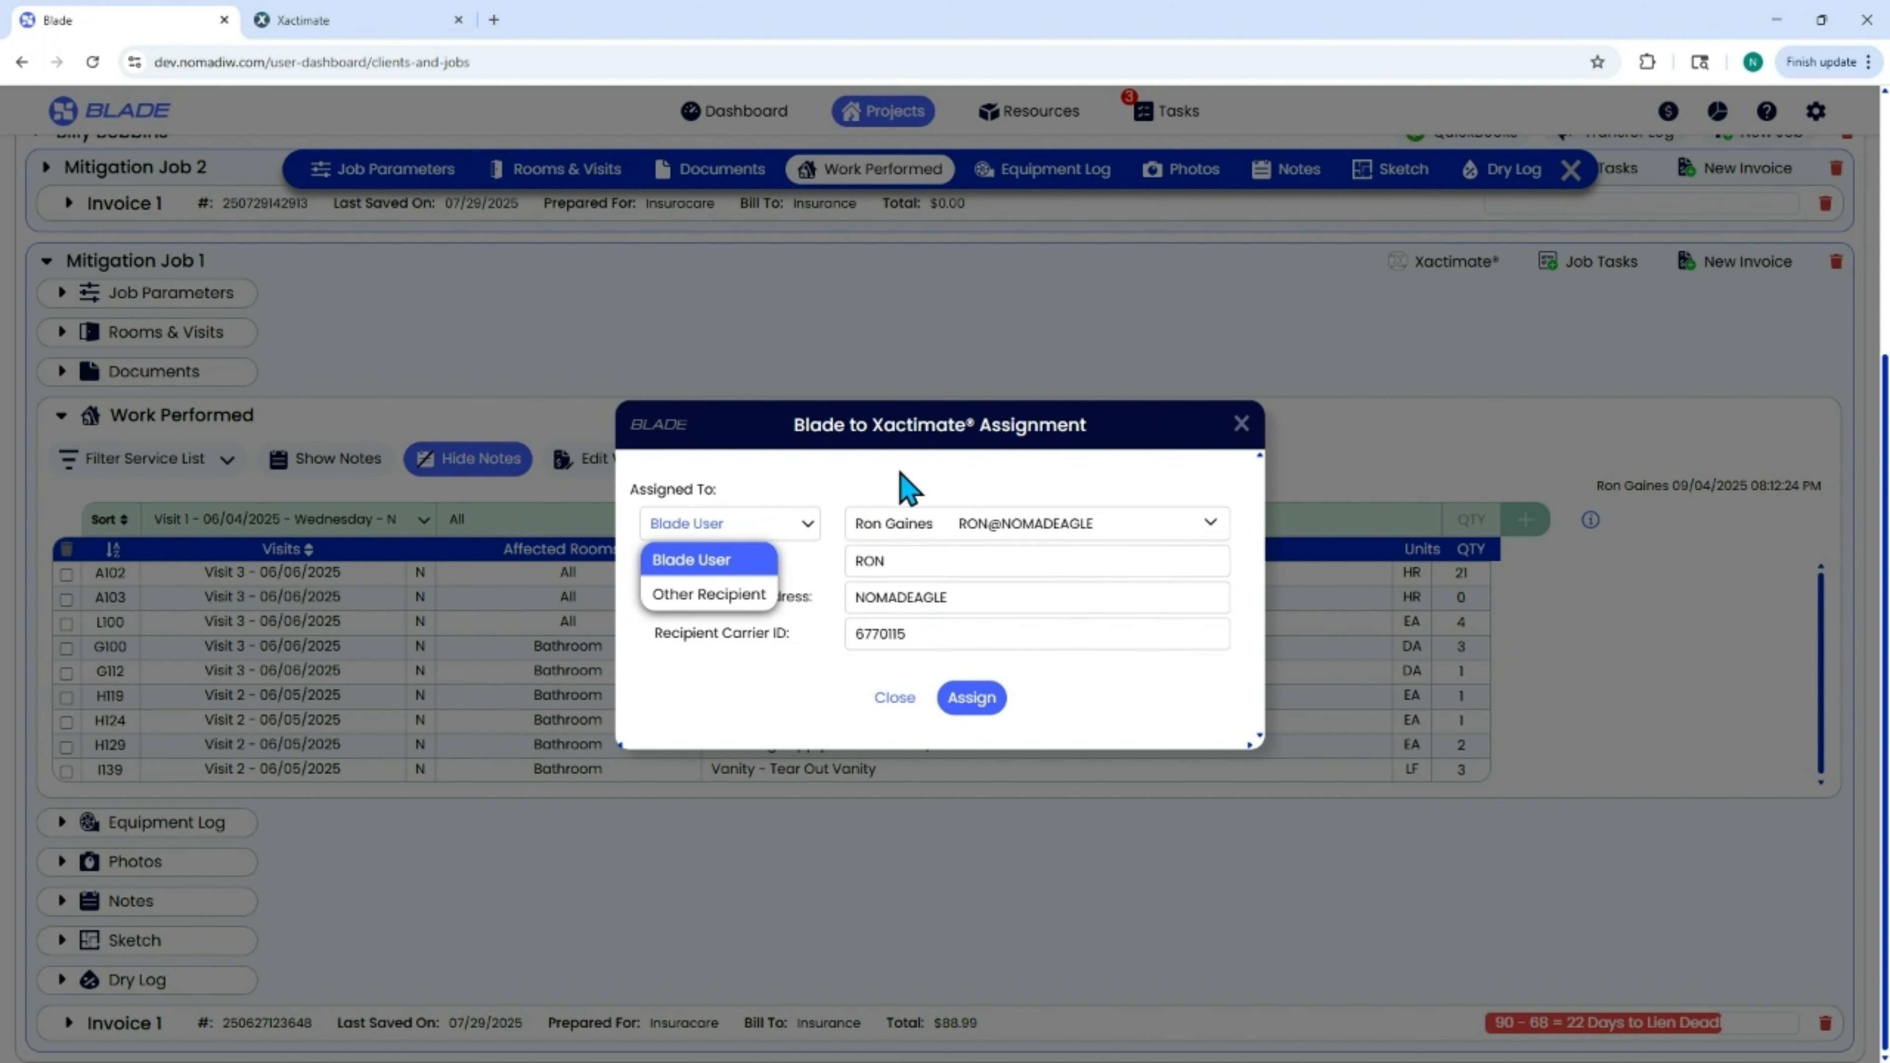
{"action": "left_click", "coordinate": [908, 488]}
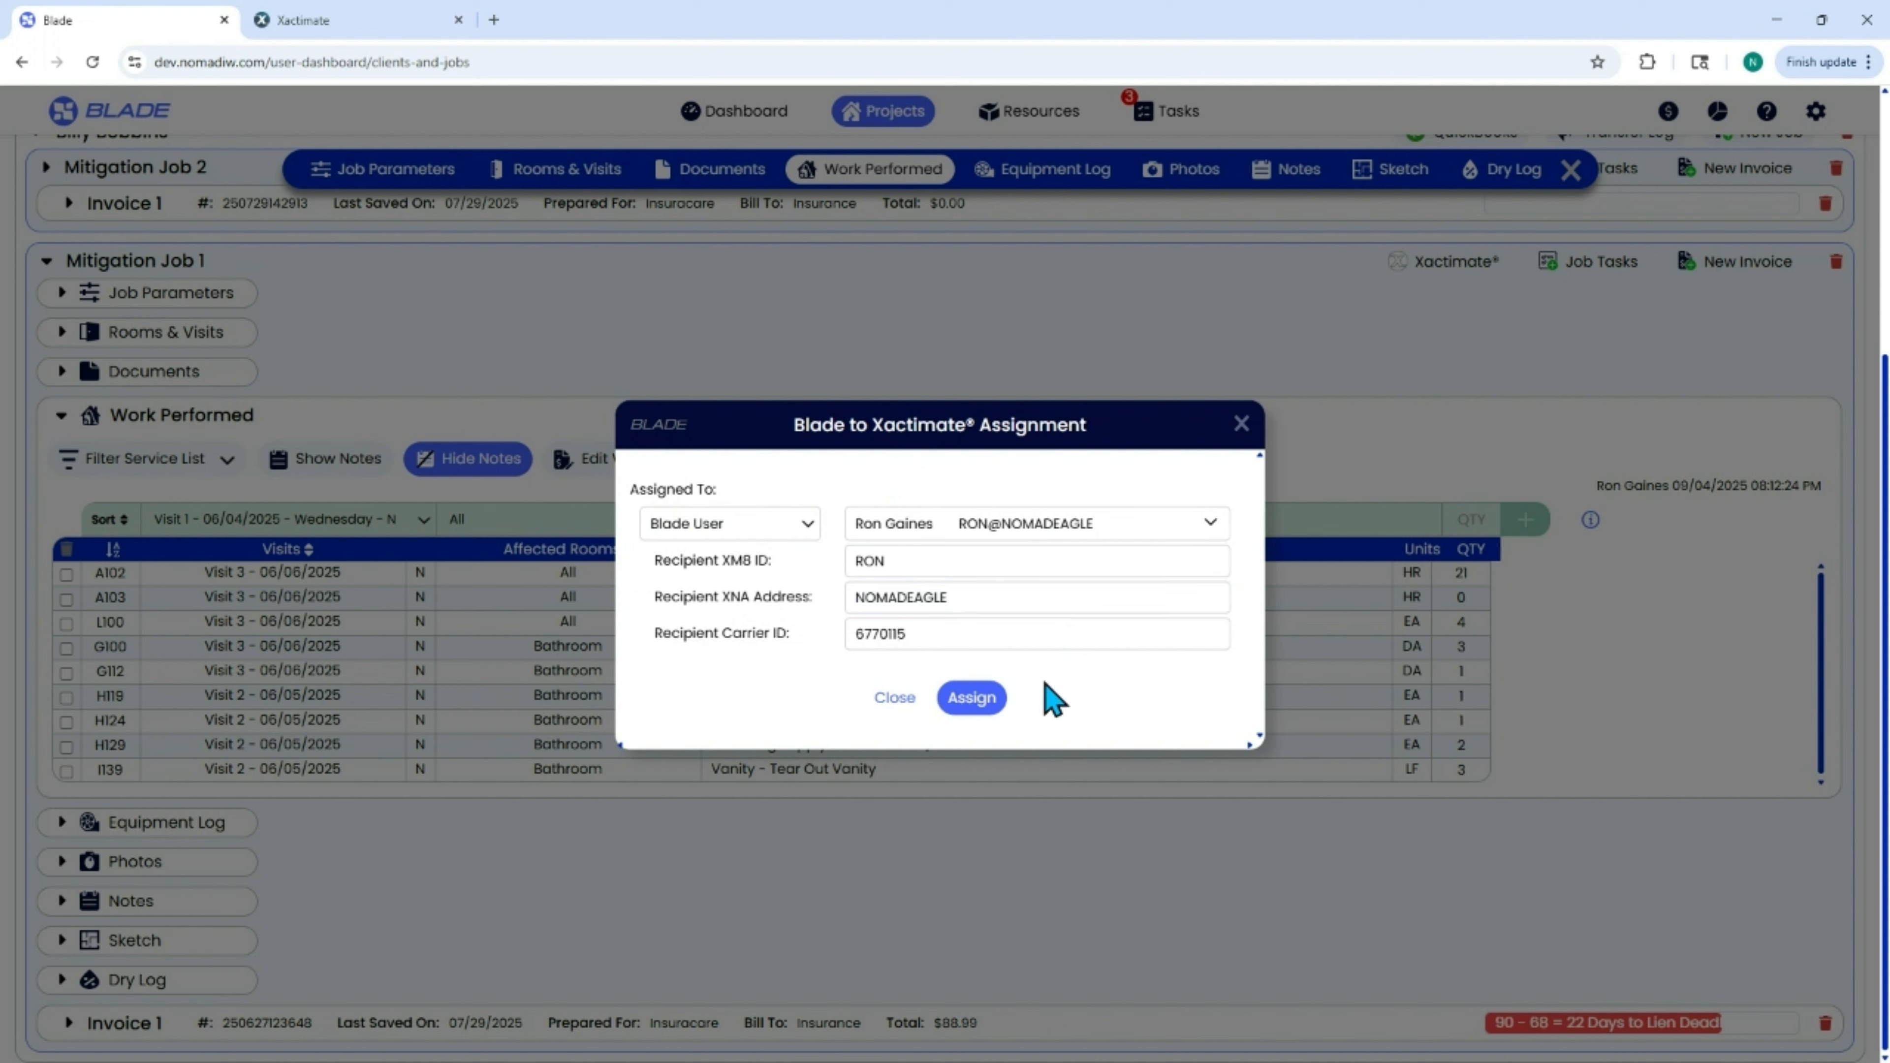
{"action": "left_click", "coordinate": [974, 698]}
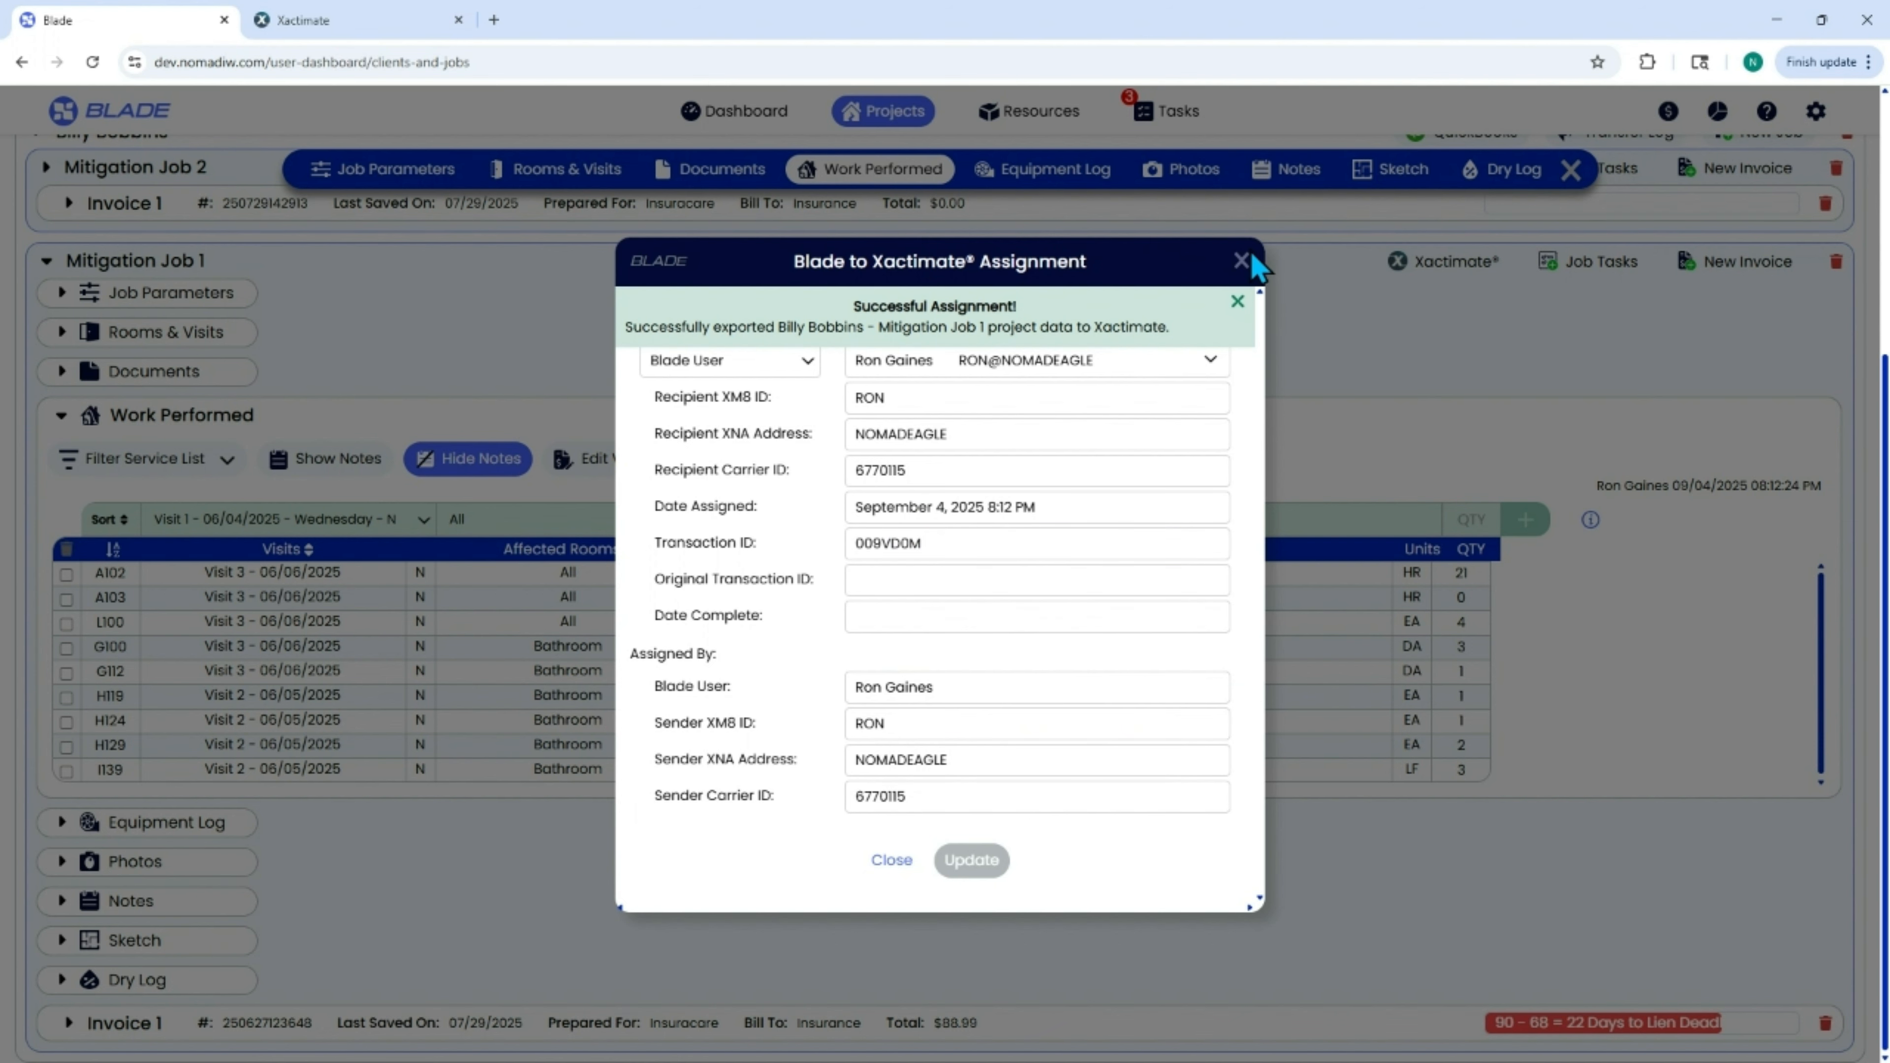
{"action": "left_click", "coordinate": [1240, 262]}
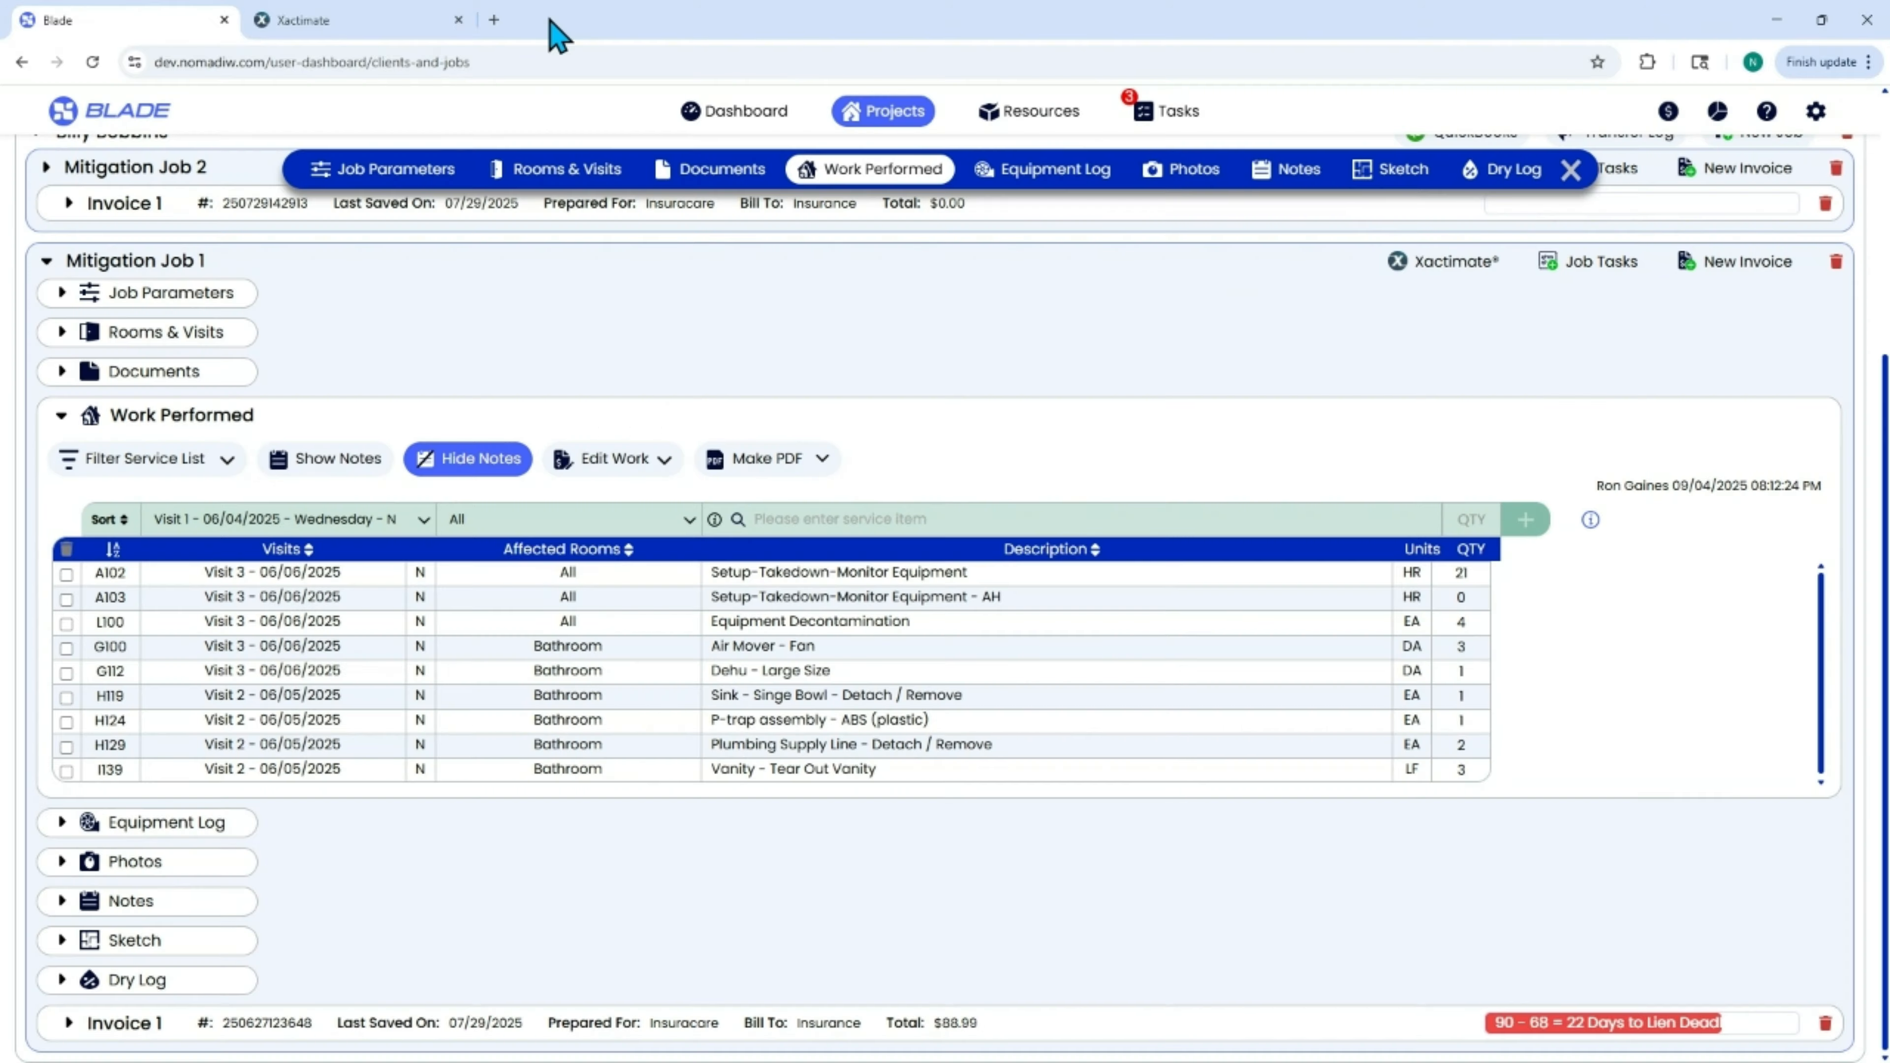
Switch to Xactimate, open the newly received assignment and view its claim parameters.
{"action": "left_click", "coordinate": [380, 30]}
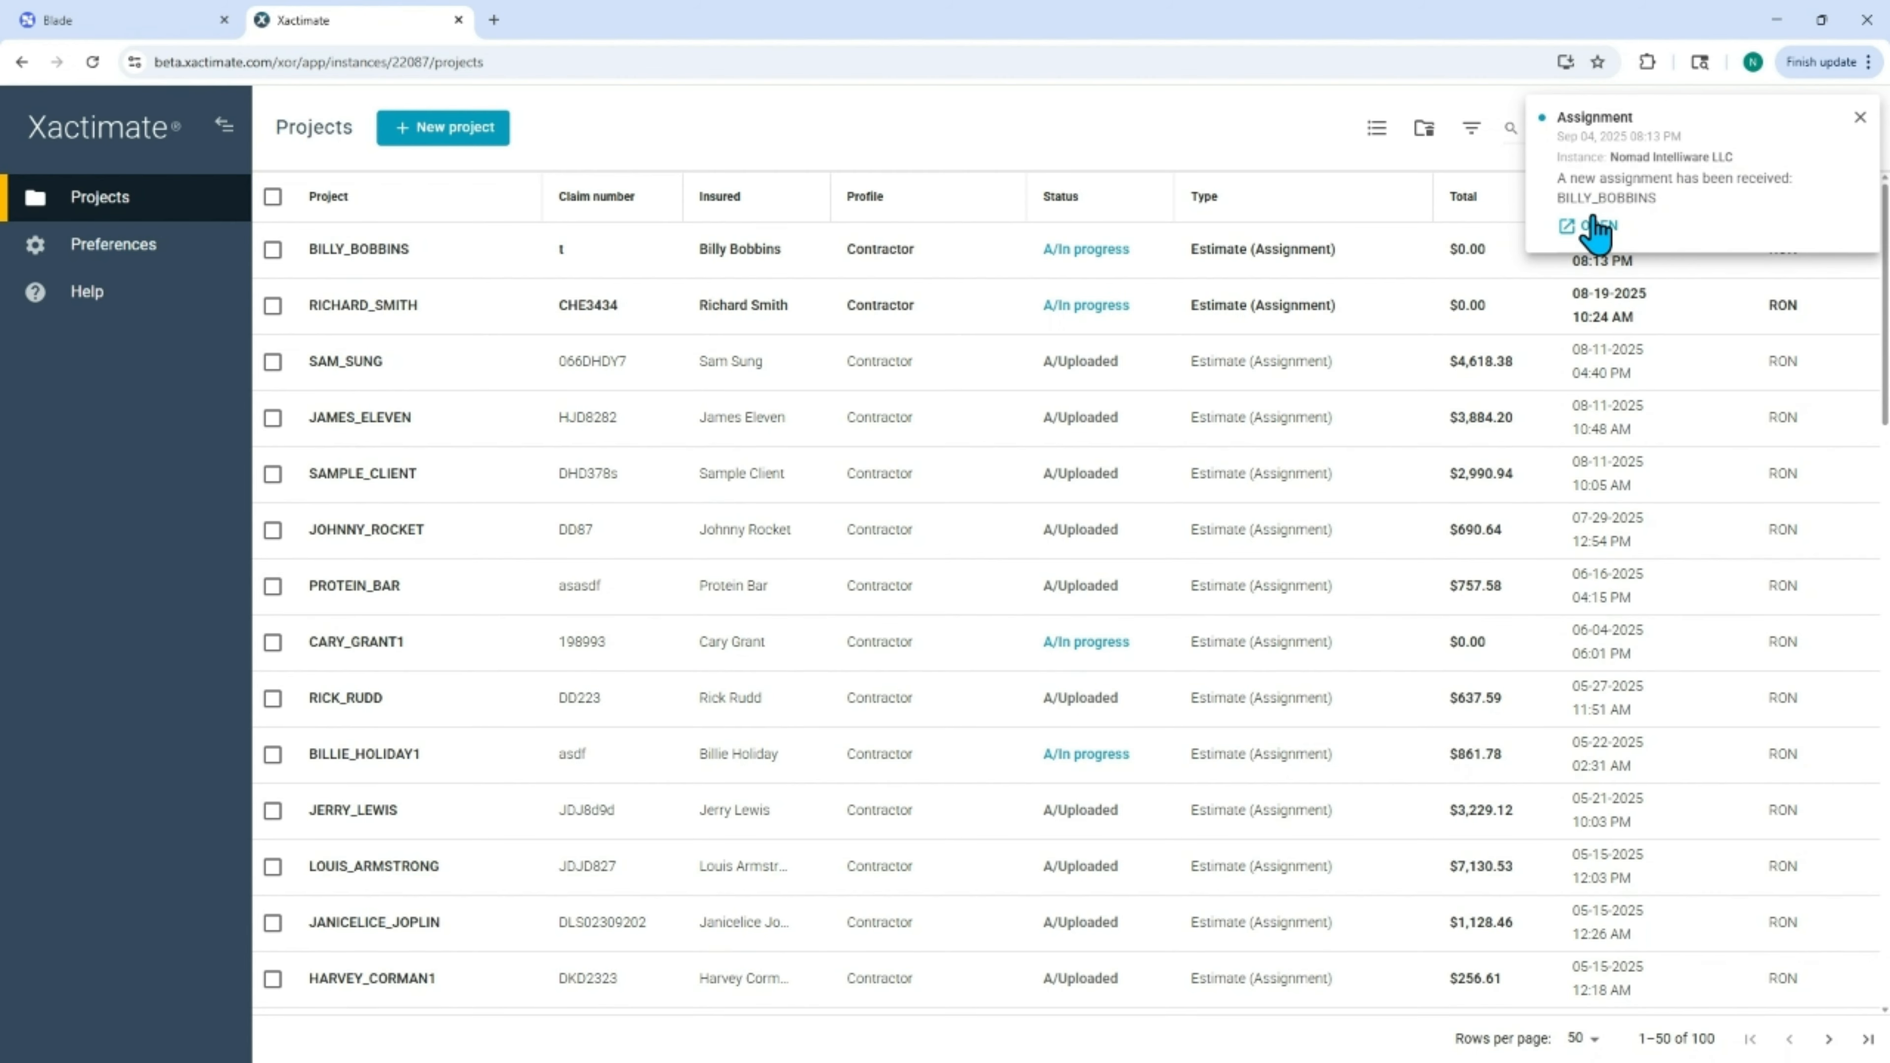
{"action": "left_click", "coordinate": [1611, 226]}
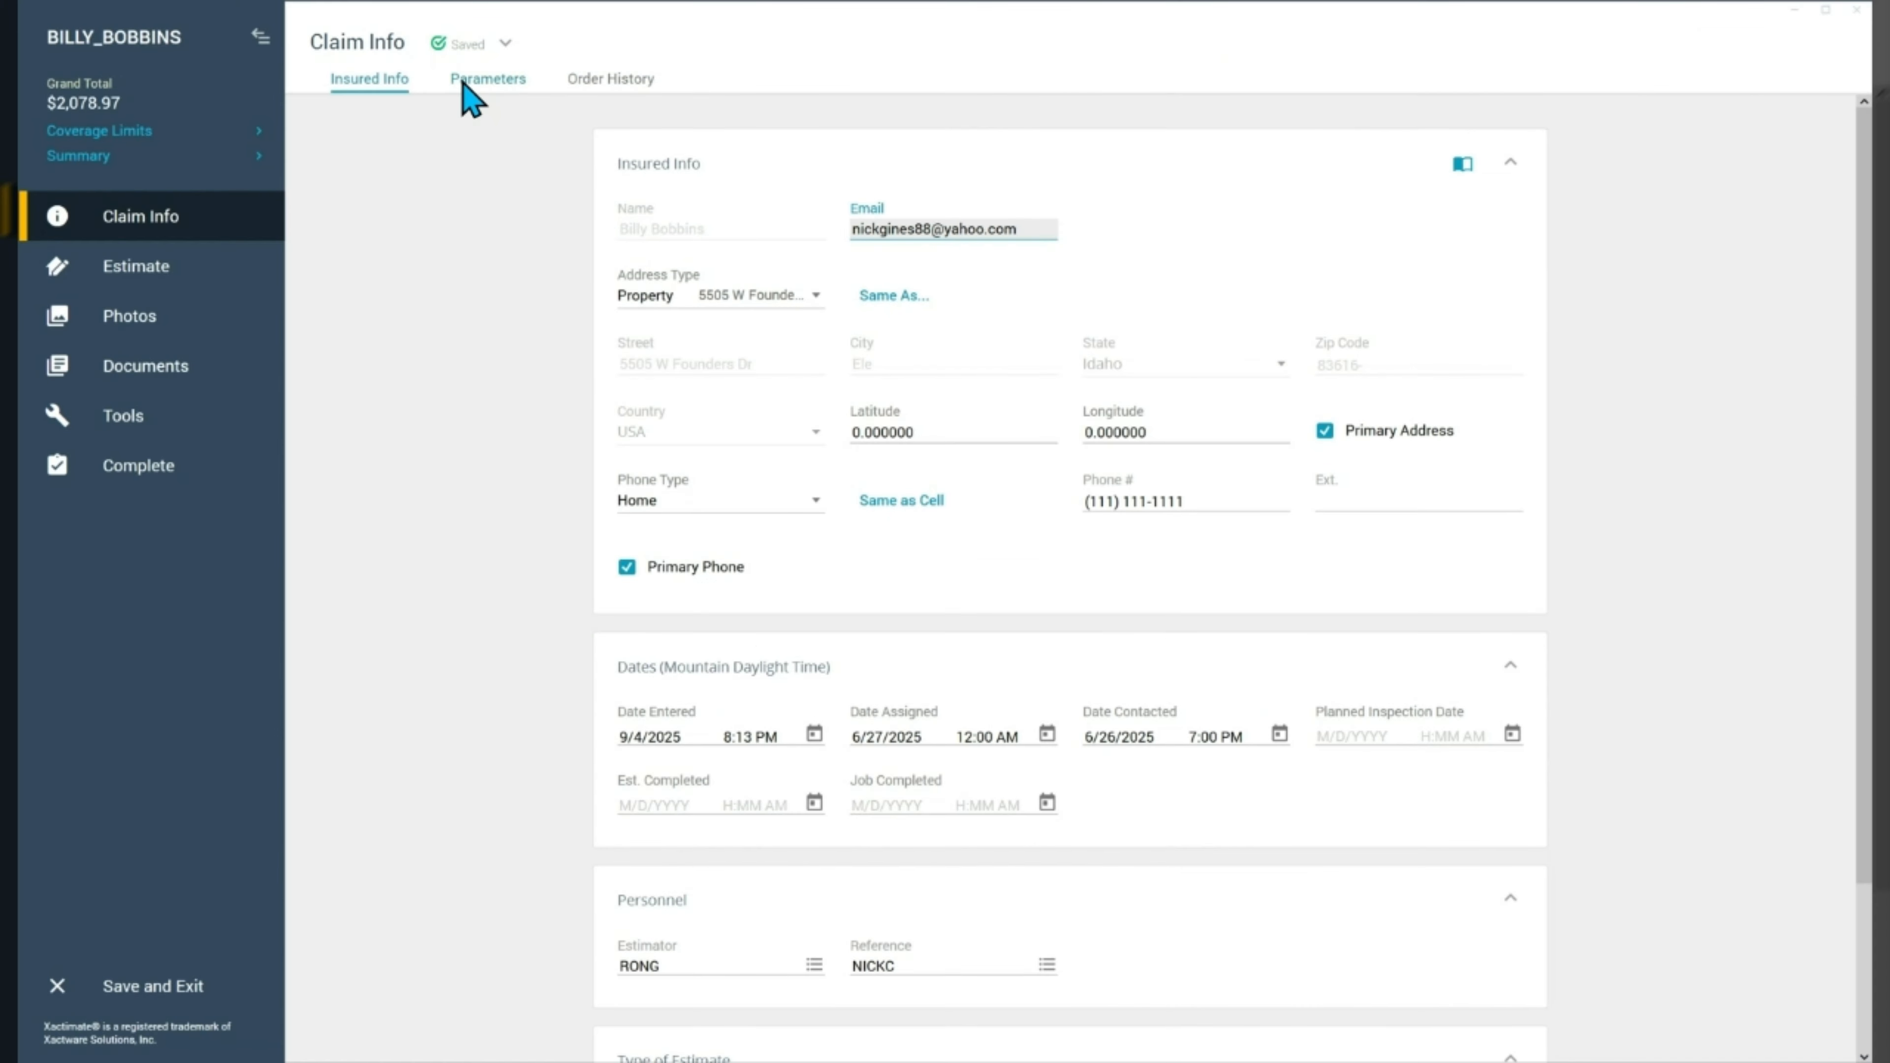
{"action": "left_click", "coordinate": [521, 95]}
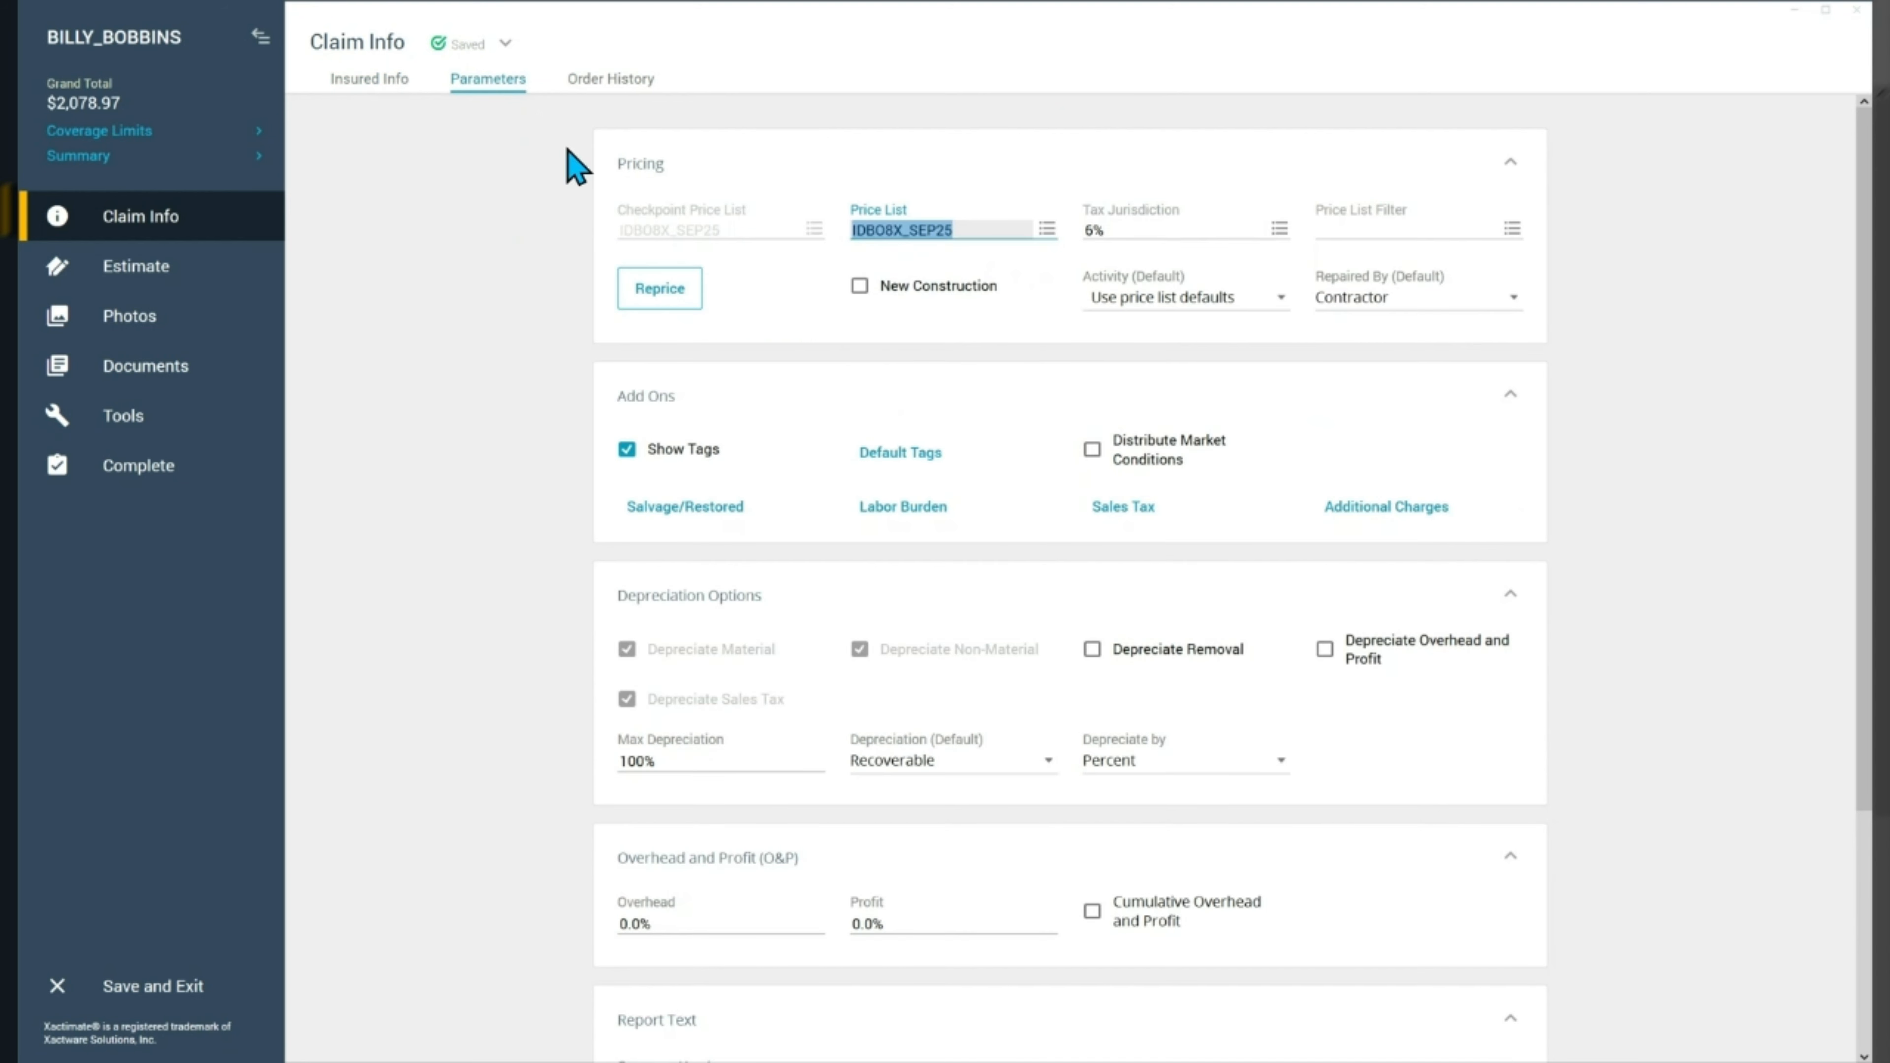
Review the estimate items in the All and Bathroom groups, including the note on the dehumidifier line.
{"action": "left_click", "coordinate": [151, 274]}
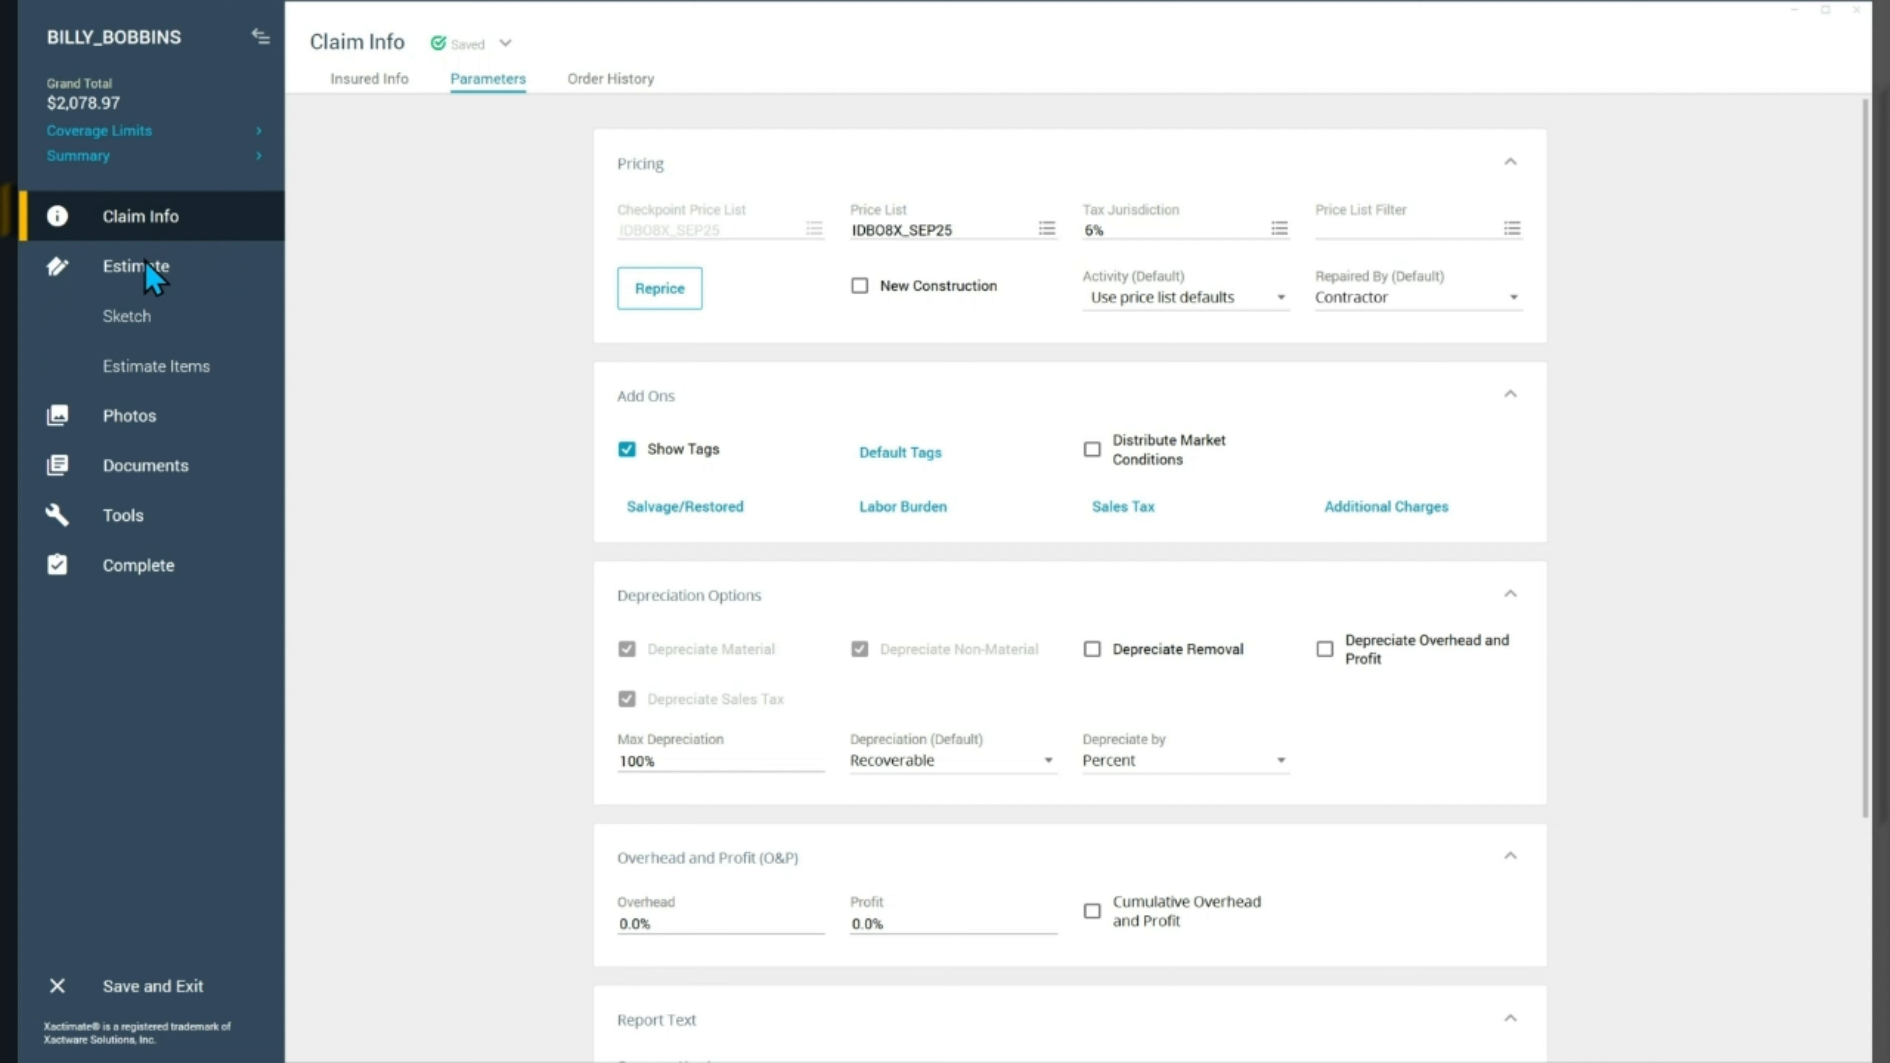
{"action": "left_click", "coordinate": [138, 368]}
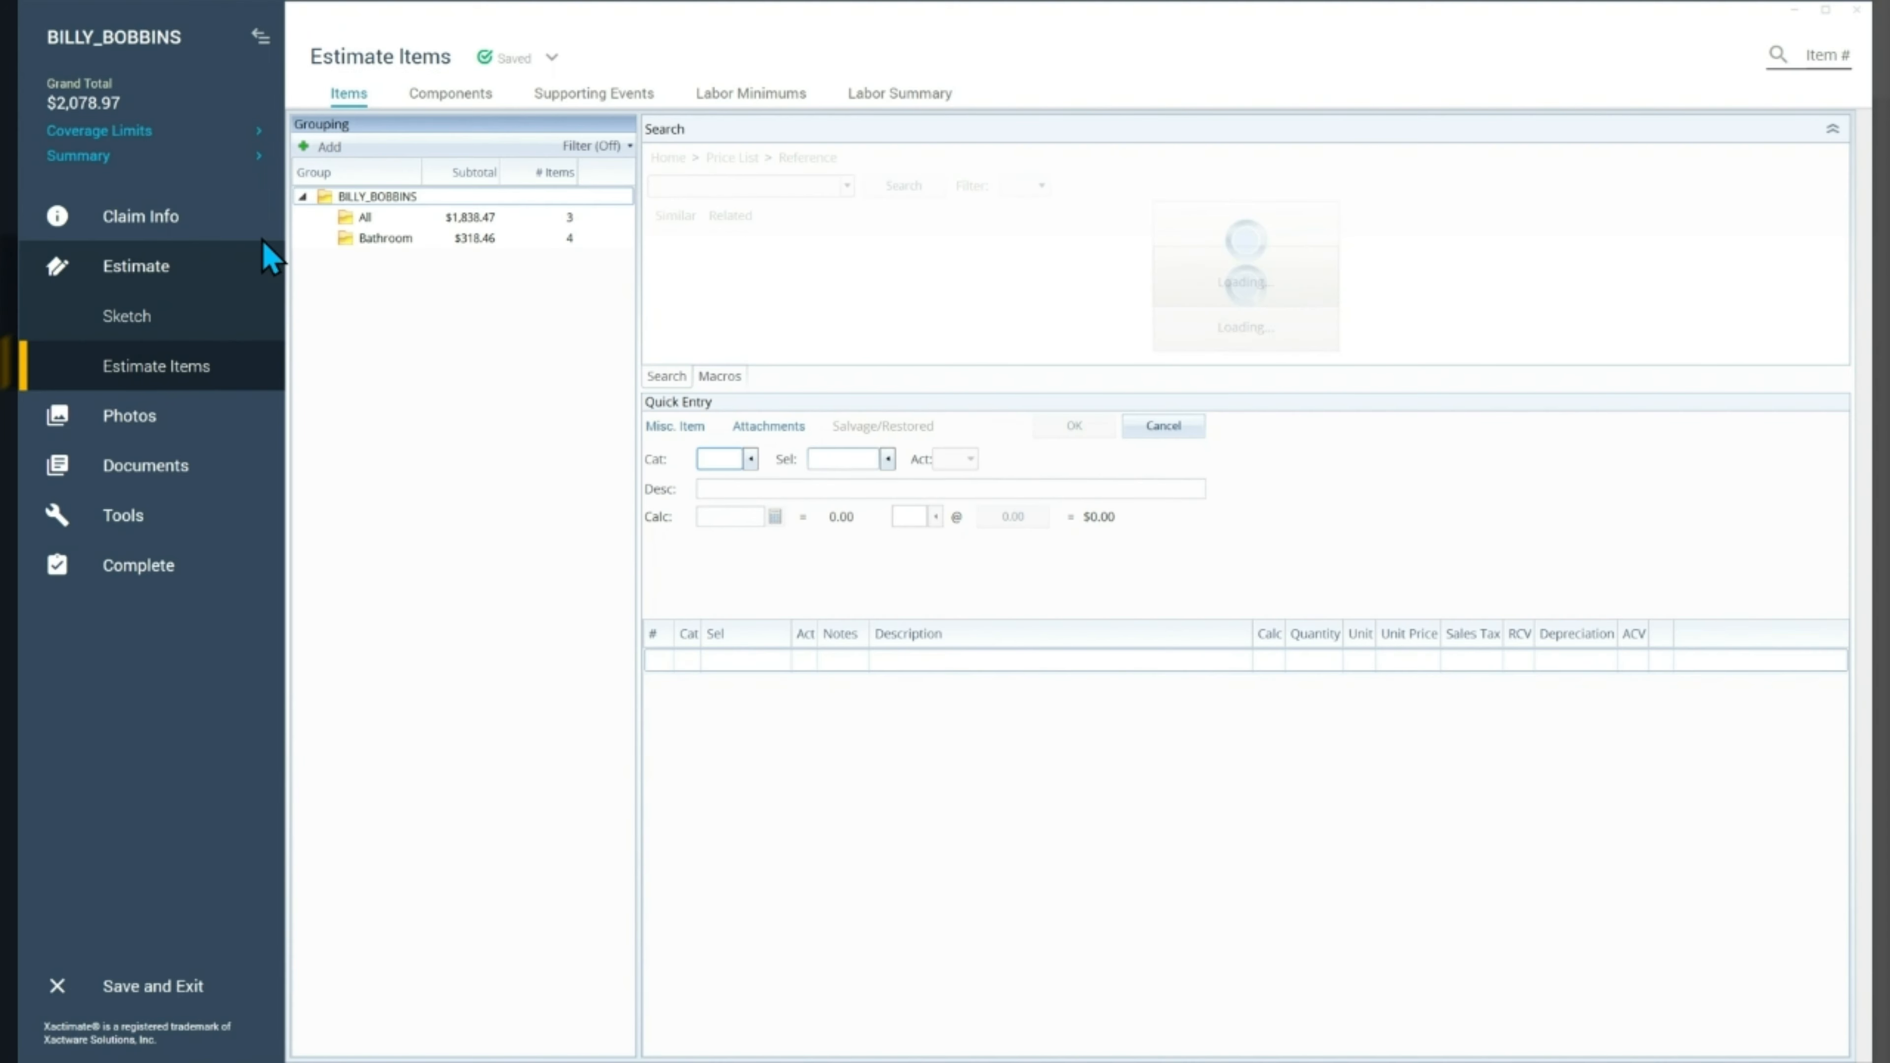
{"action": "left_click", "coordinate": [468, 220]}
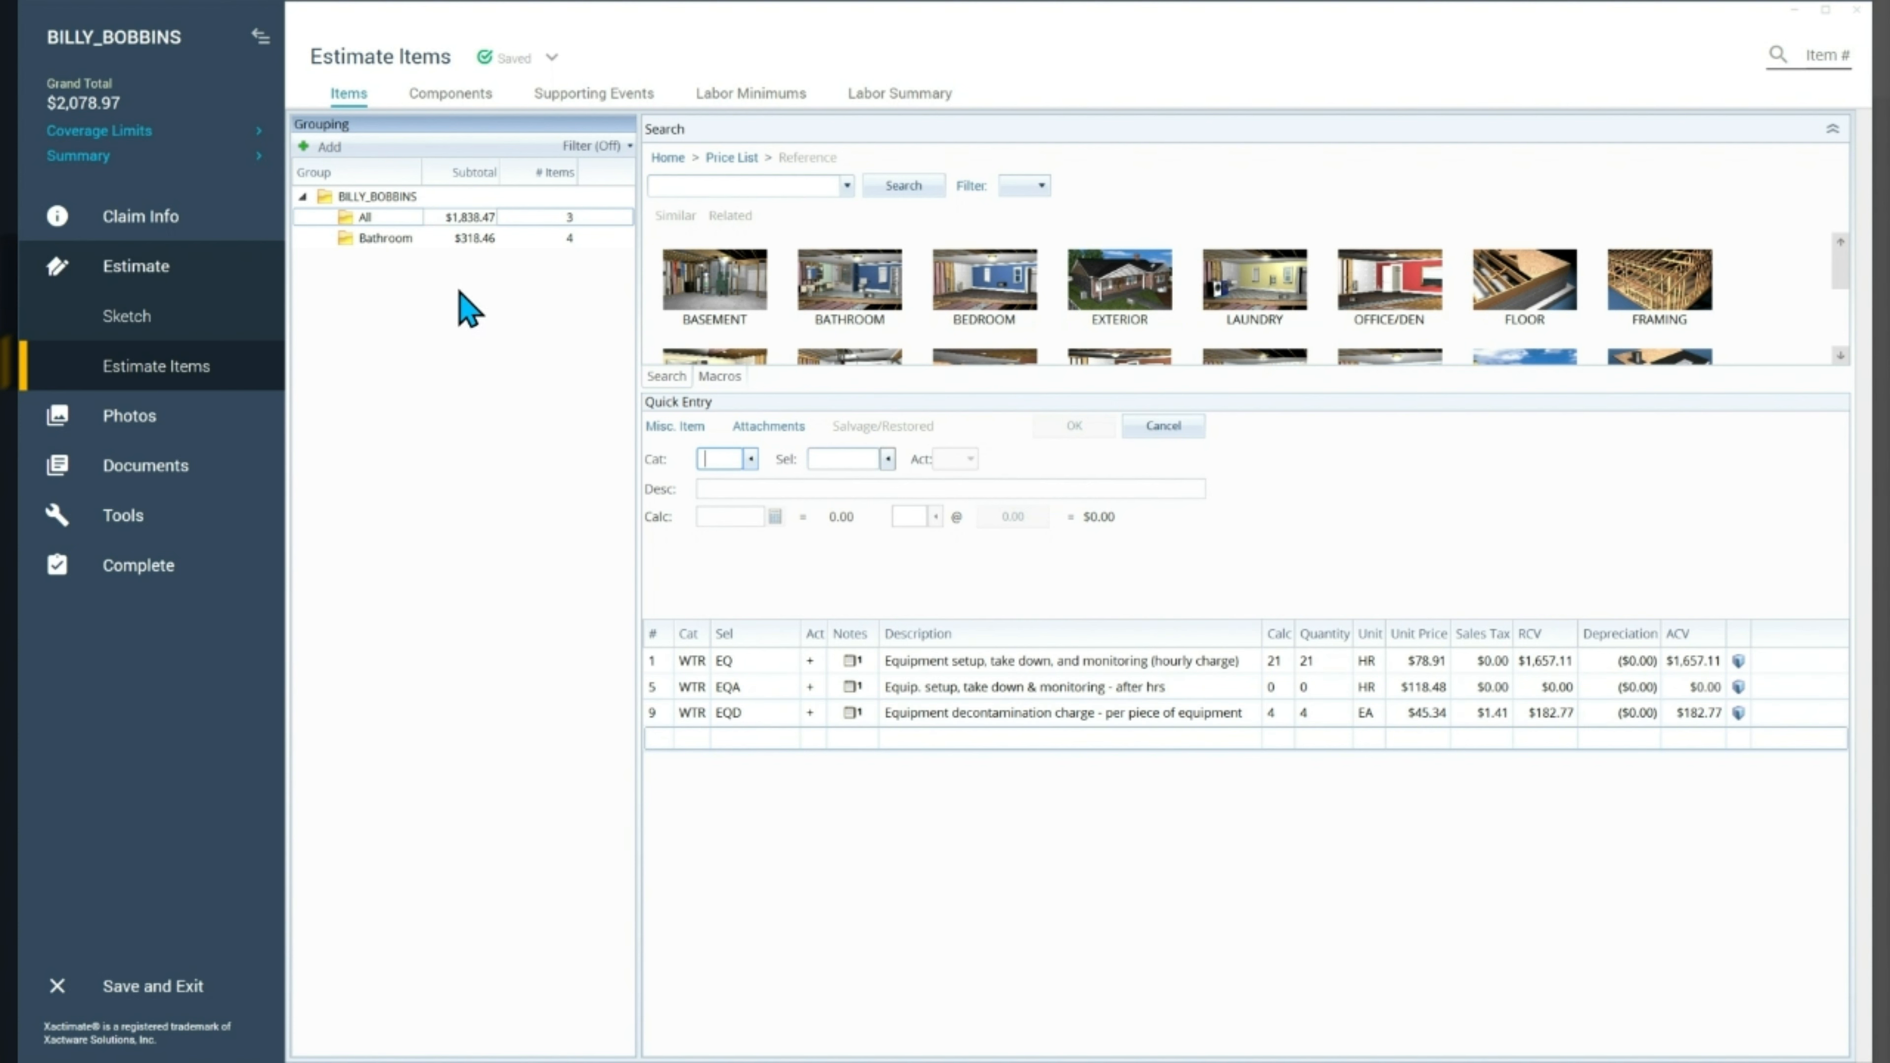
{"action": "left_click", "coordinate": [458, 239]}
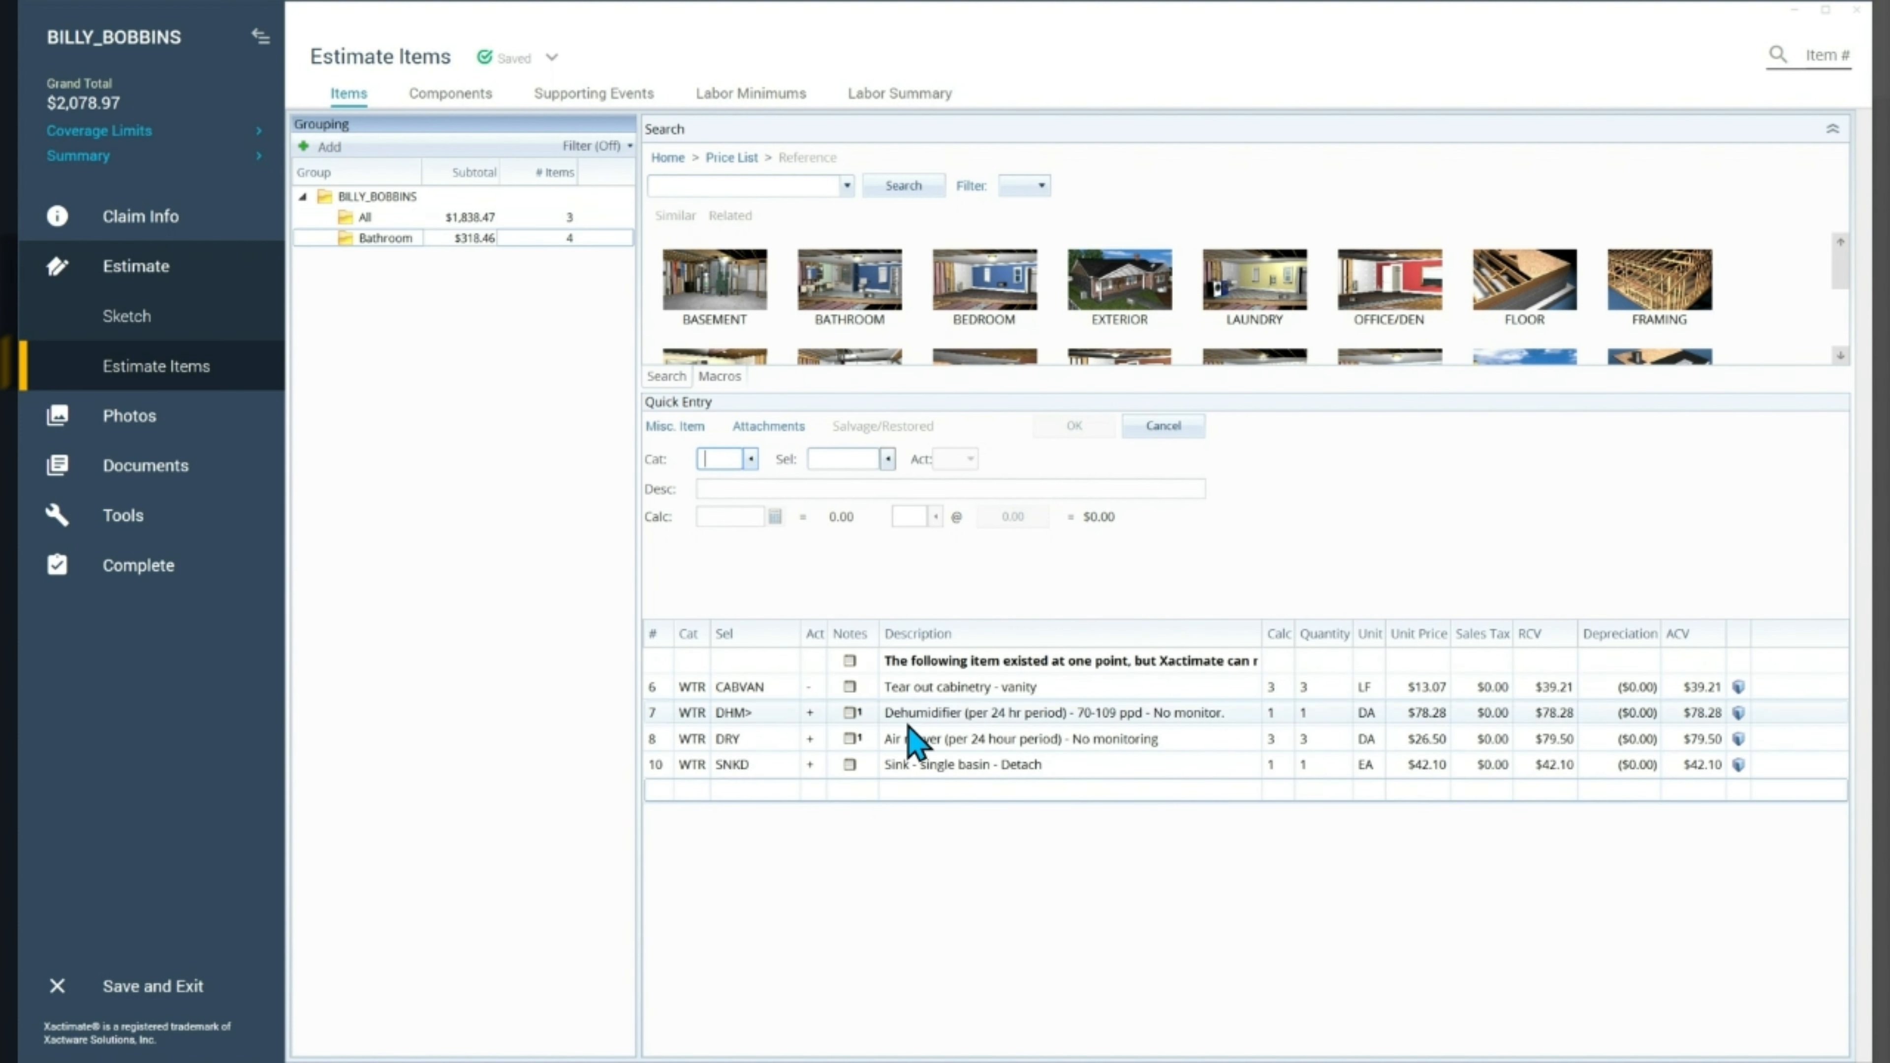
{"action": "left_click", "coordinate": [862, 719]}
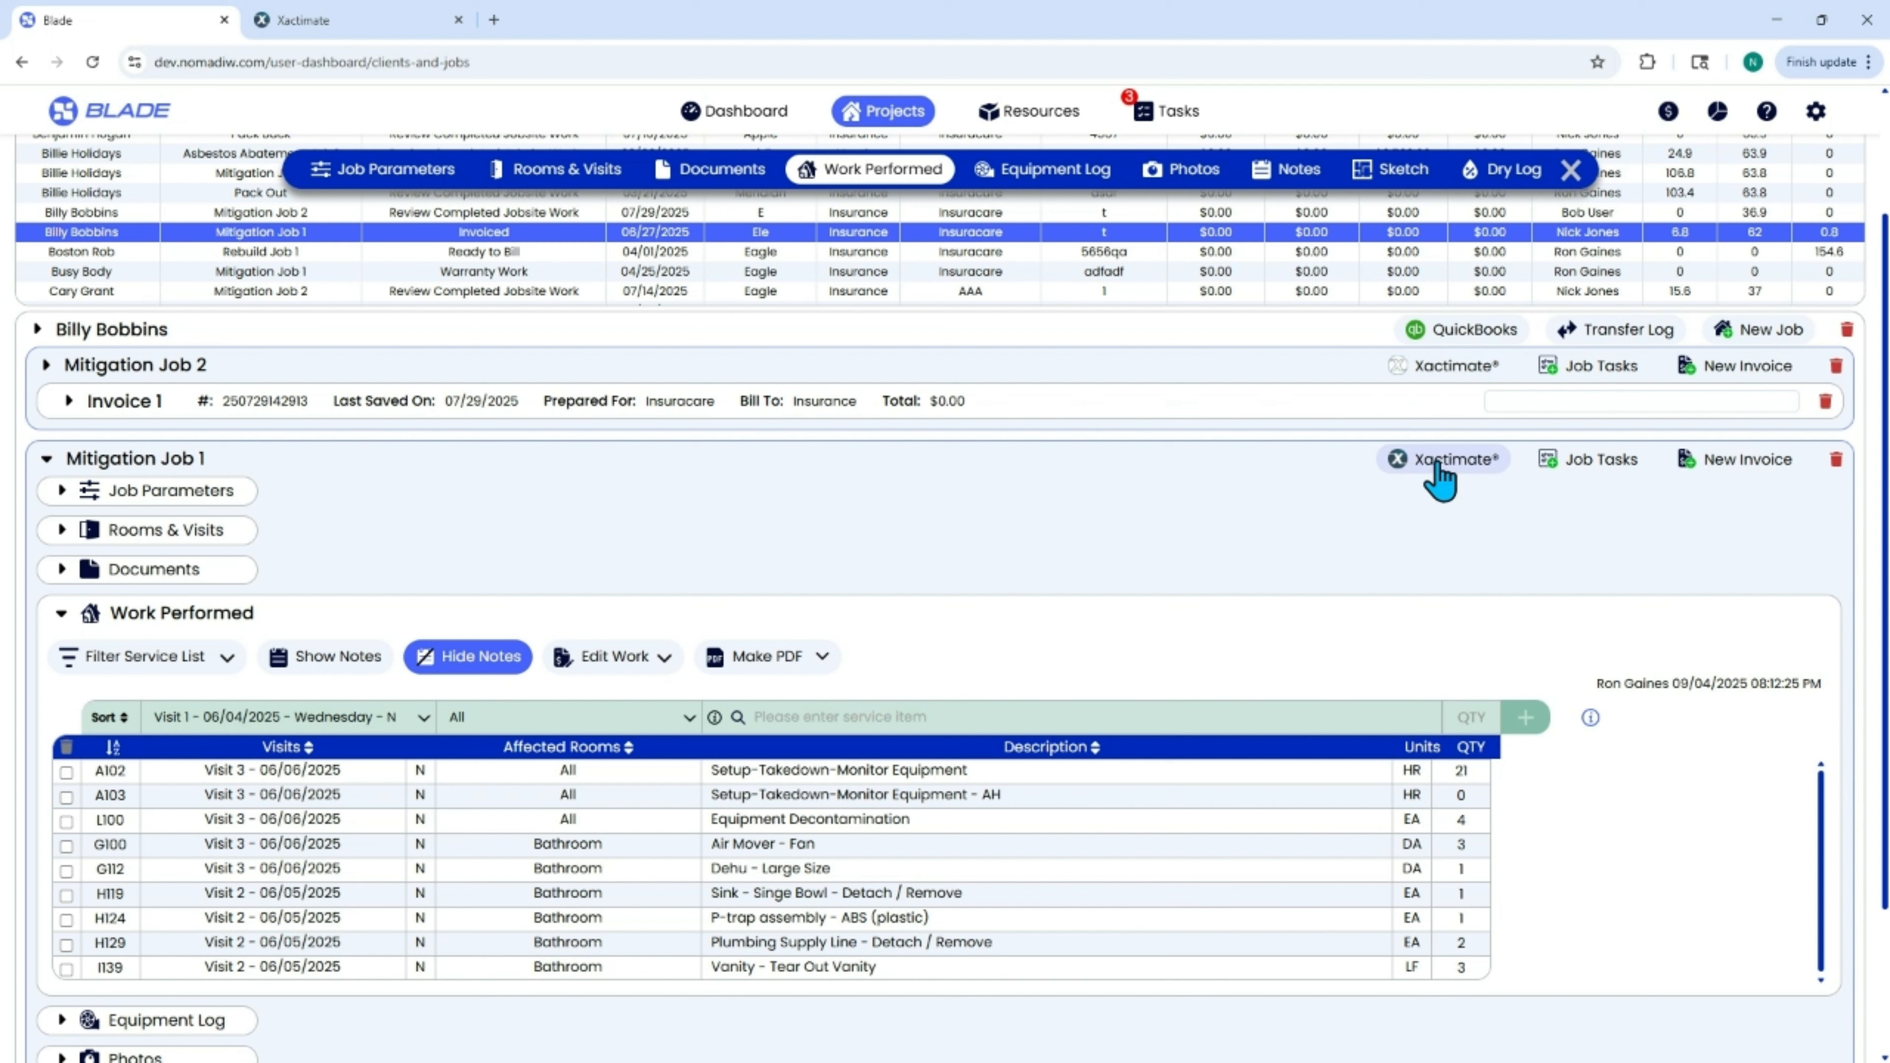
In Blade, search the service items for "service" and add Emergency Service Call - WTRESRVD to Visit 1 for all rooms.
{"action": "left_click", "coordinate": [803, 718]}
{"action": "type", "text": "ser"}
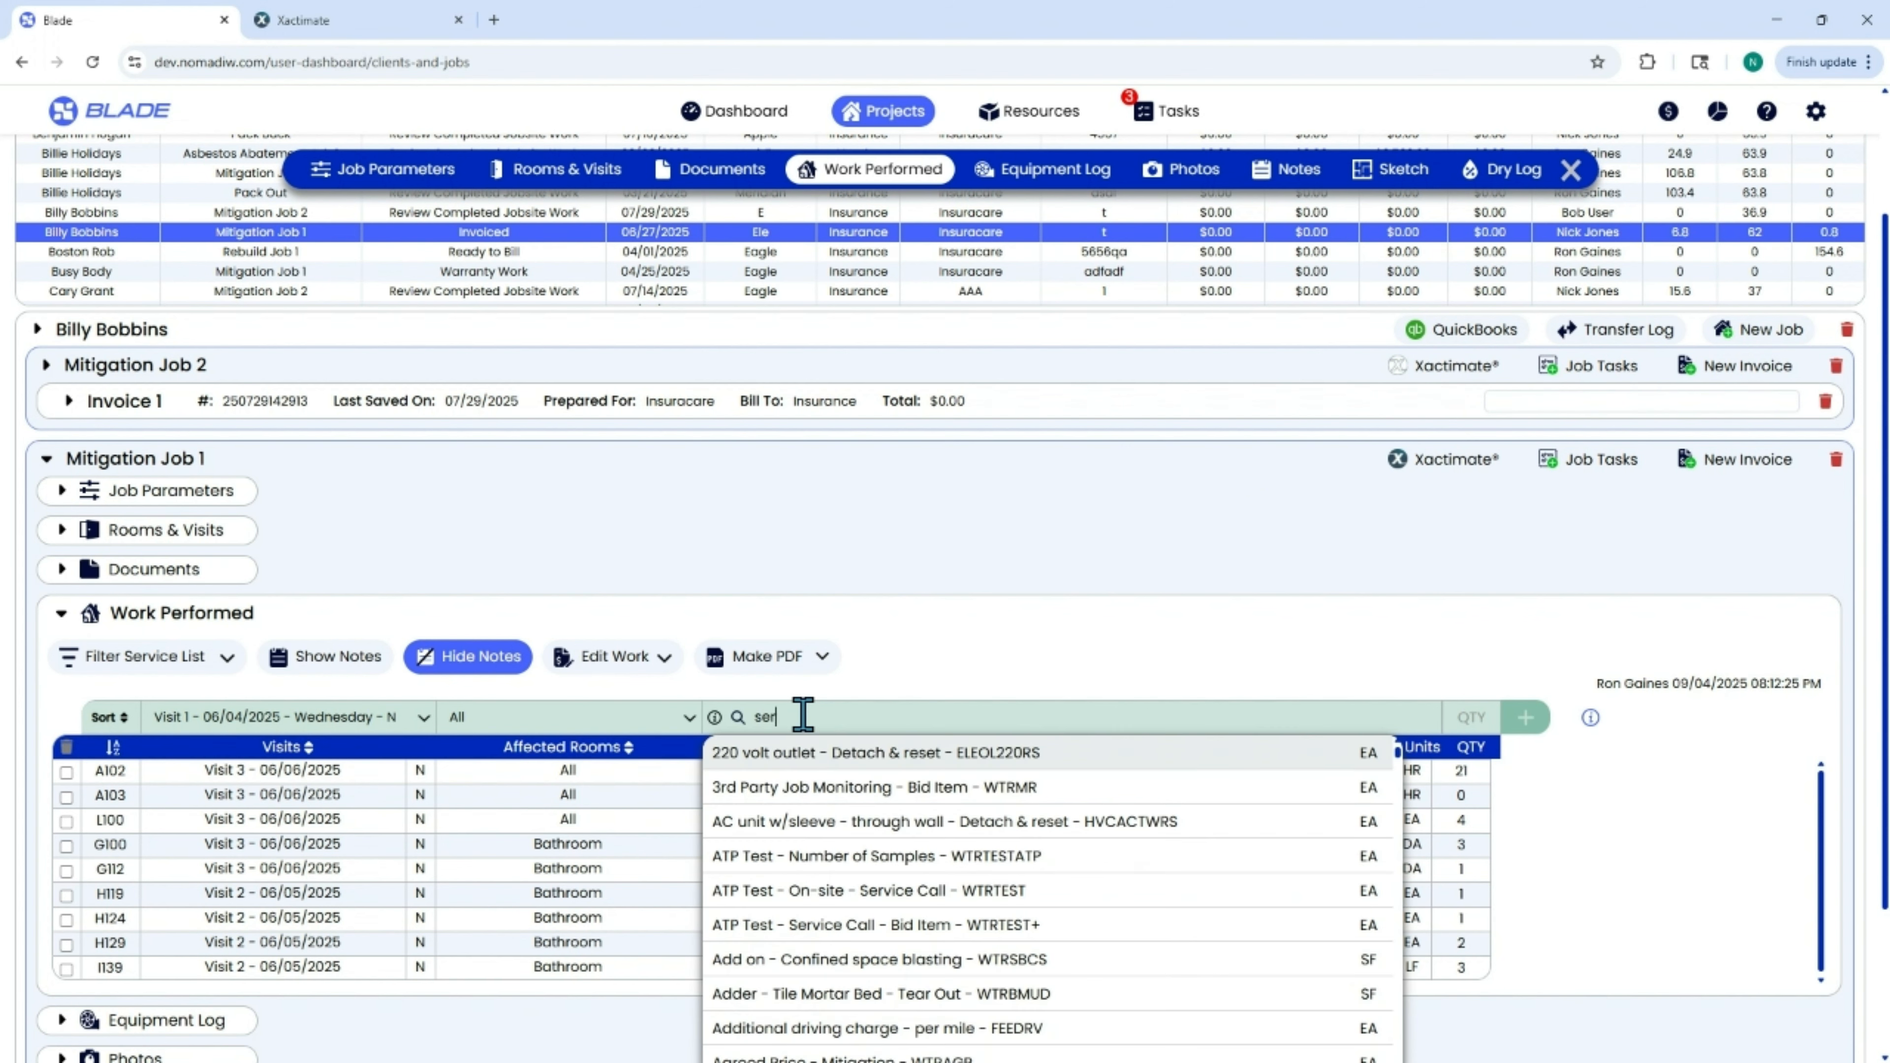
{"action": "type", "text": "vice"}
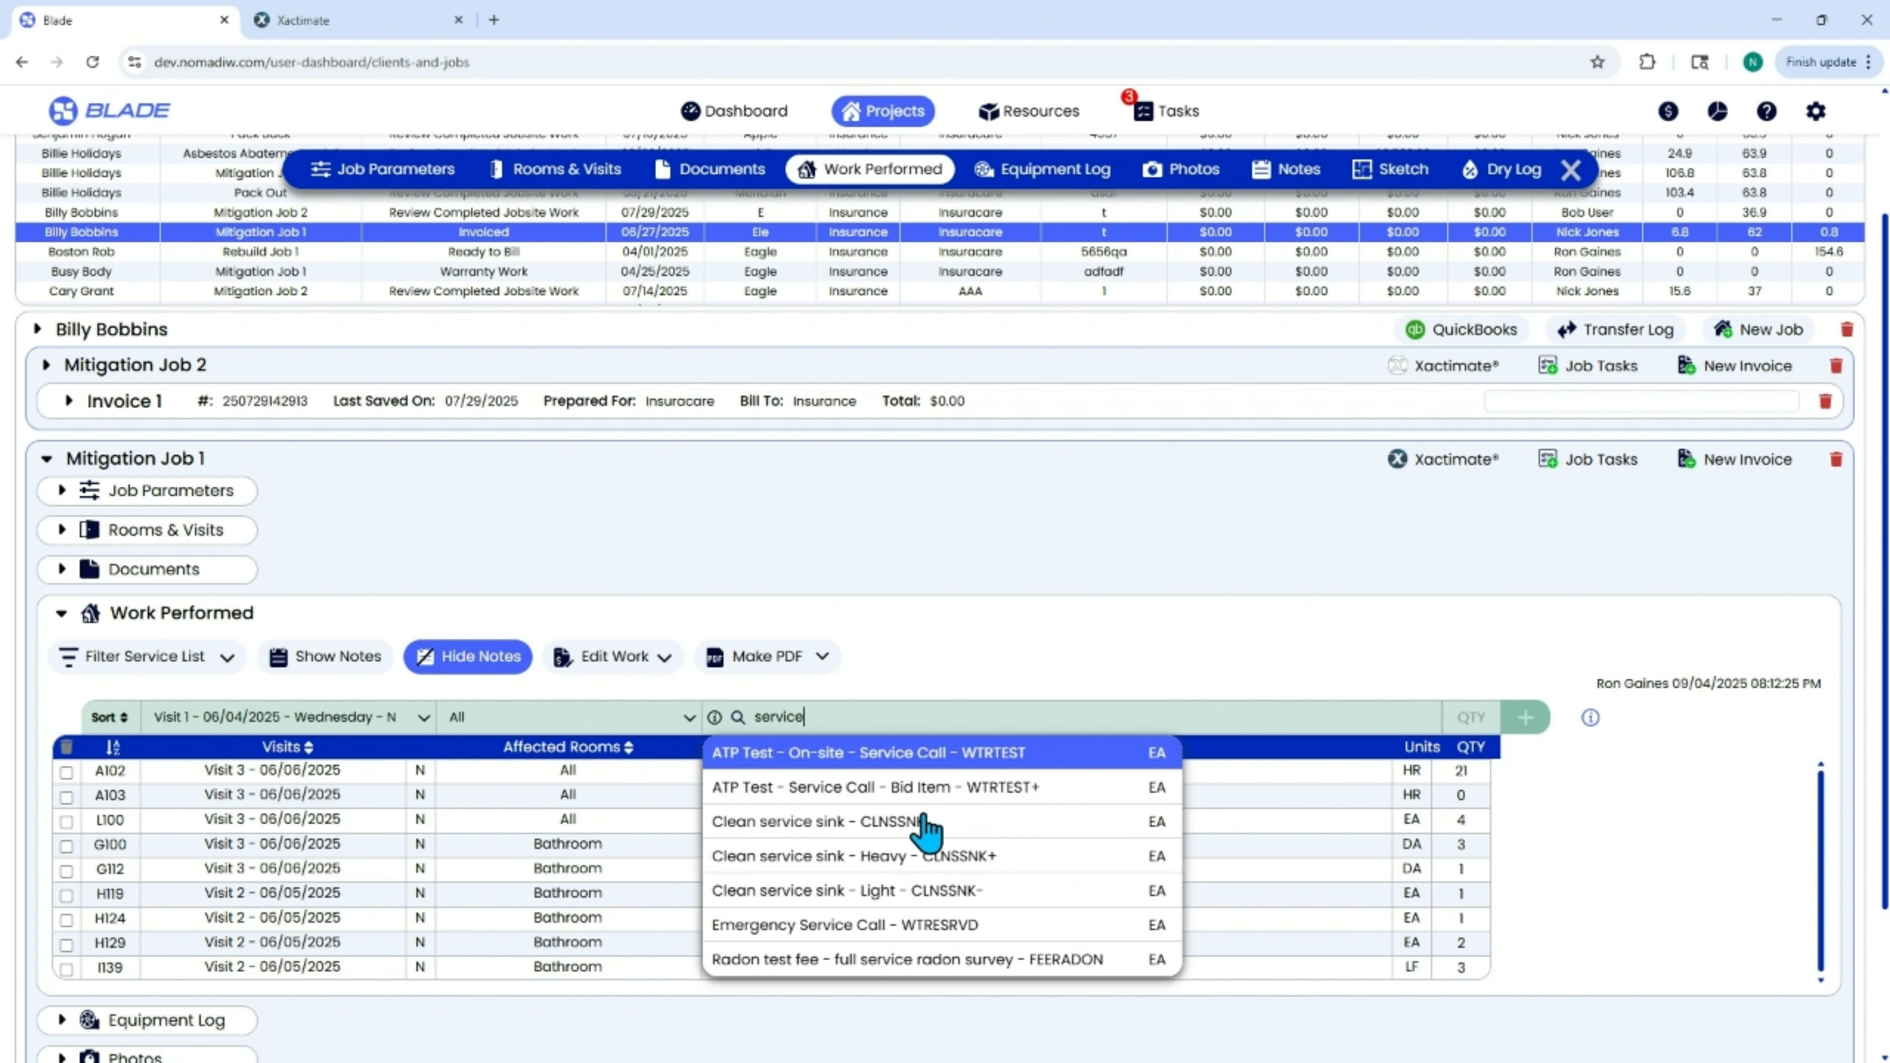
{"action": "left_click", "coordinate": [938, 925]}
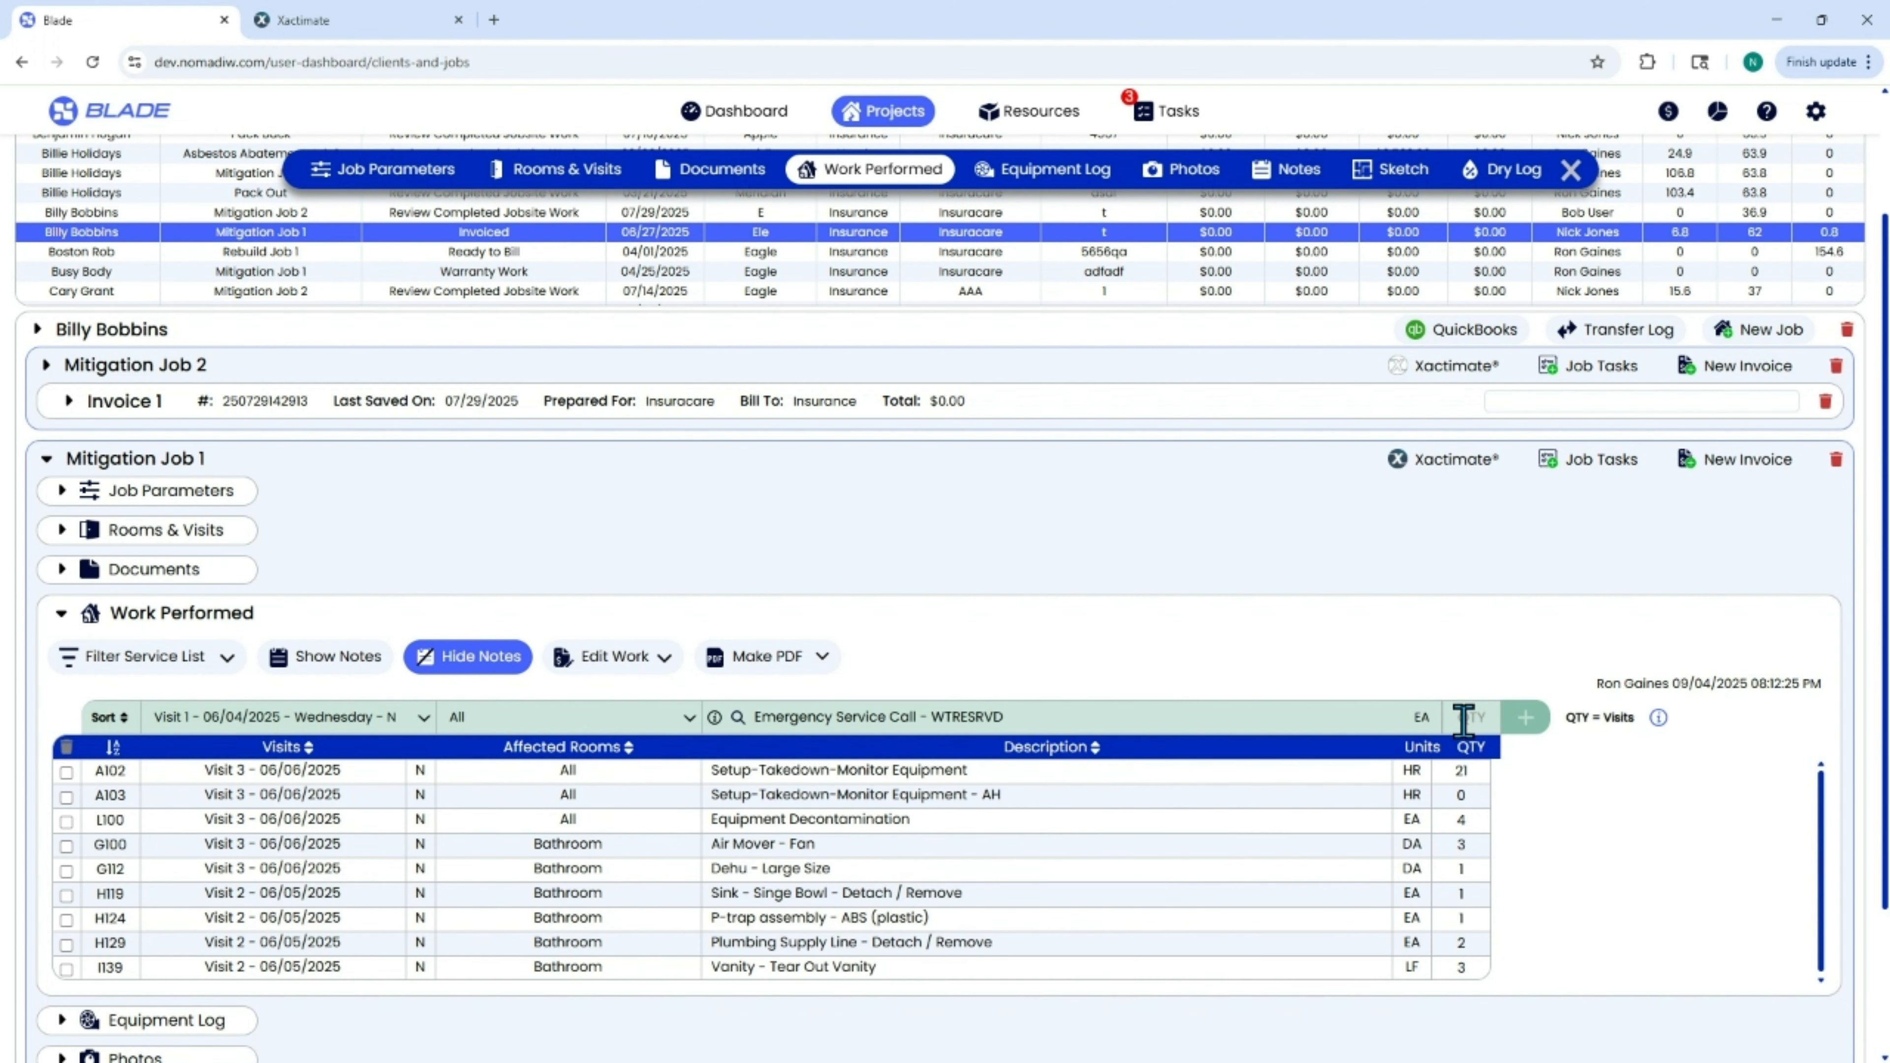
{"action": "left_click", "coordinate": [1526, 717]}
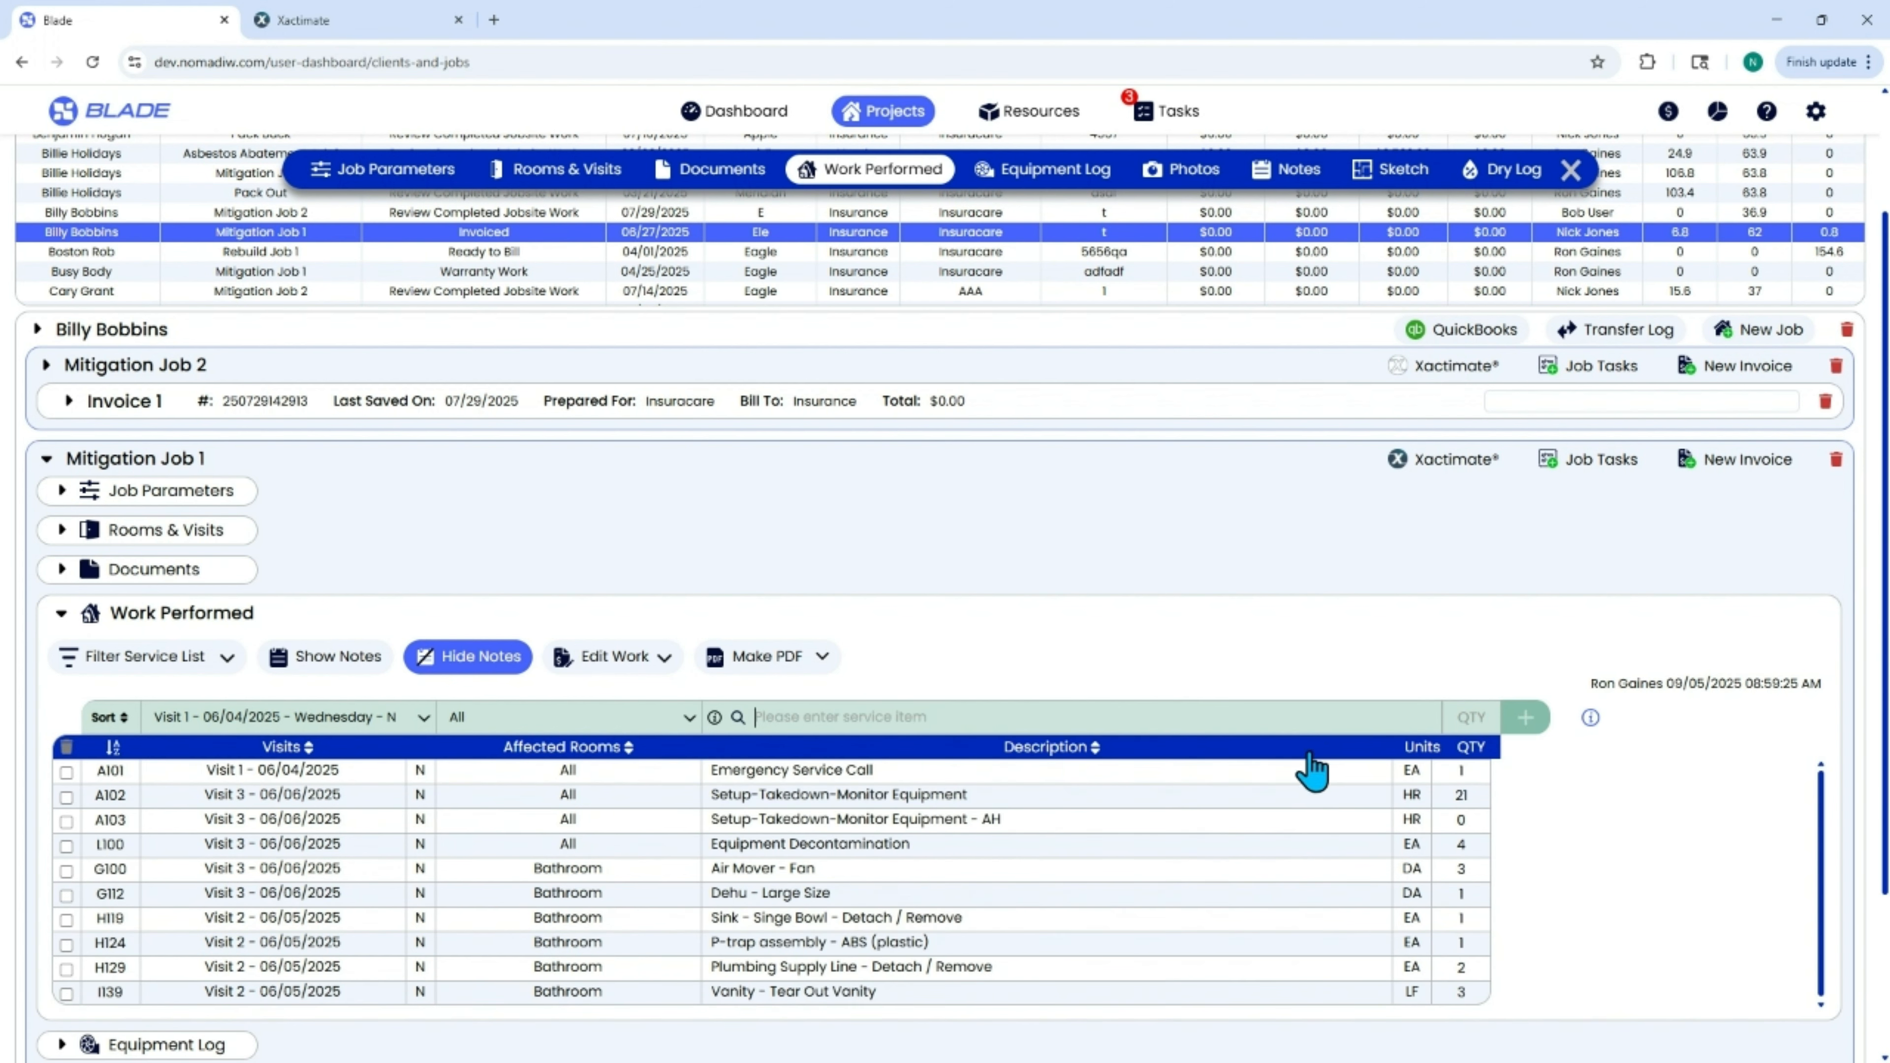
Set the quantity of line item A103, Setup-Takedown-Monitor Equipment - AH, to 4.
{"action": "left_click", "coordinate": [1458, 820]}
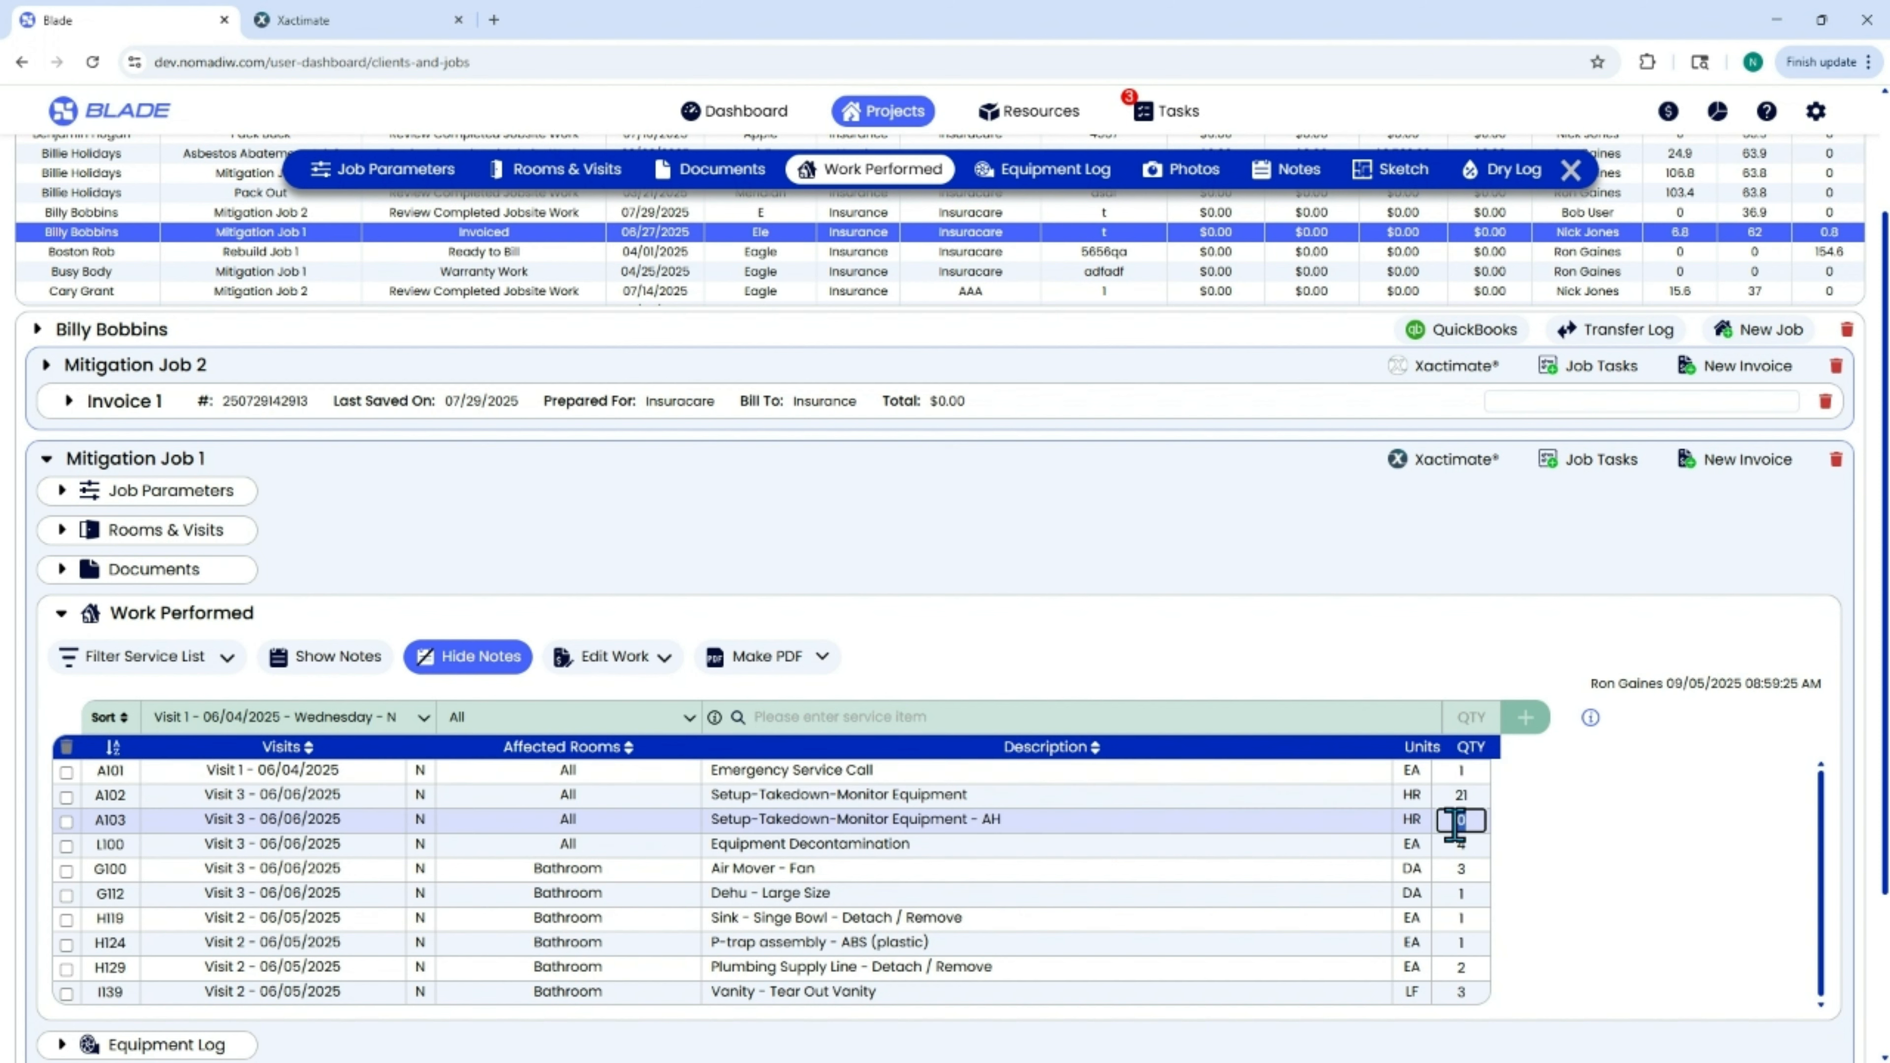
{"action": "type", "text": "4"}
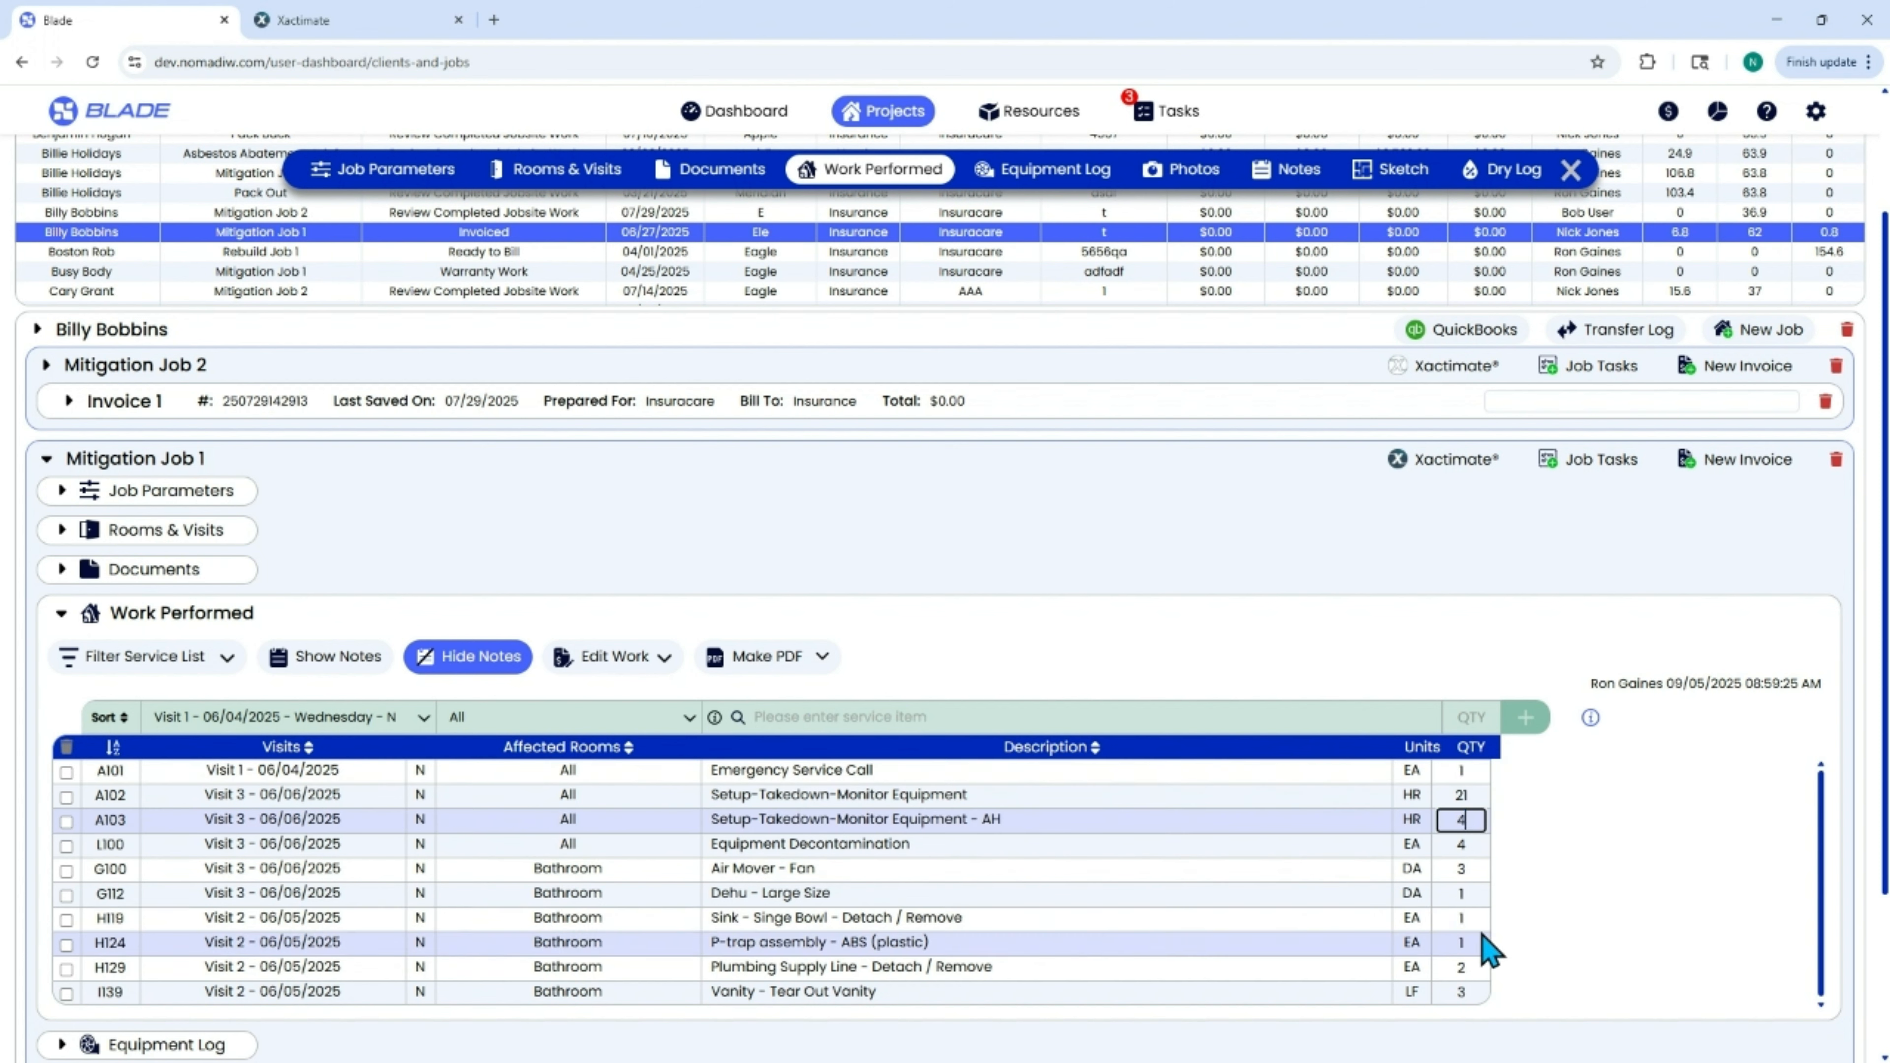
{"action": "left_click", "coordinate": [1461, 844]}
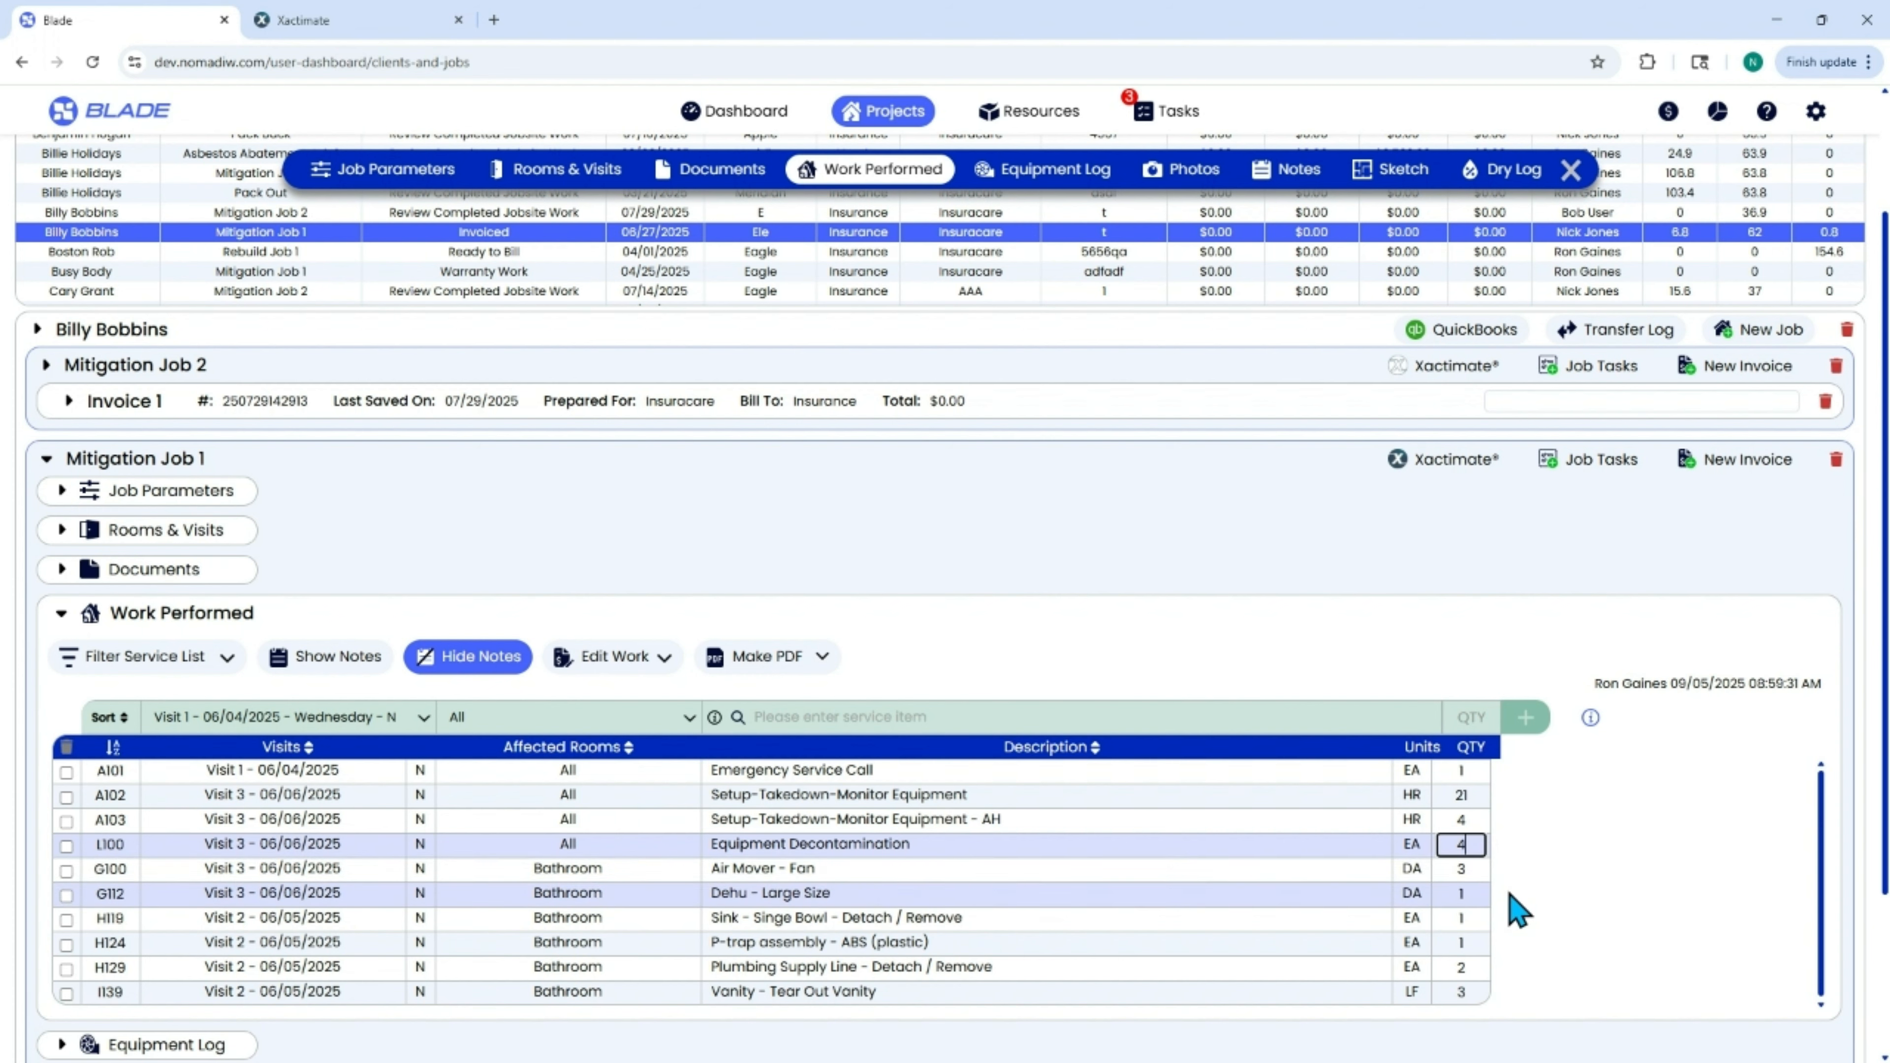
Update the existing Xactimate assignment of Mitigation Job 1 with the revised estimate data, and confirm the update.
{"action": "left_click", "coordinate": [1440, 464]}
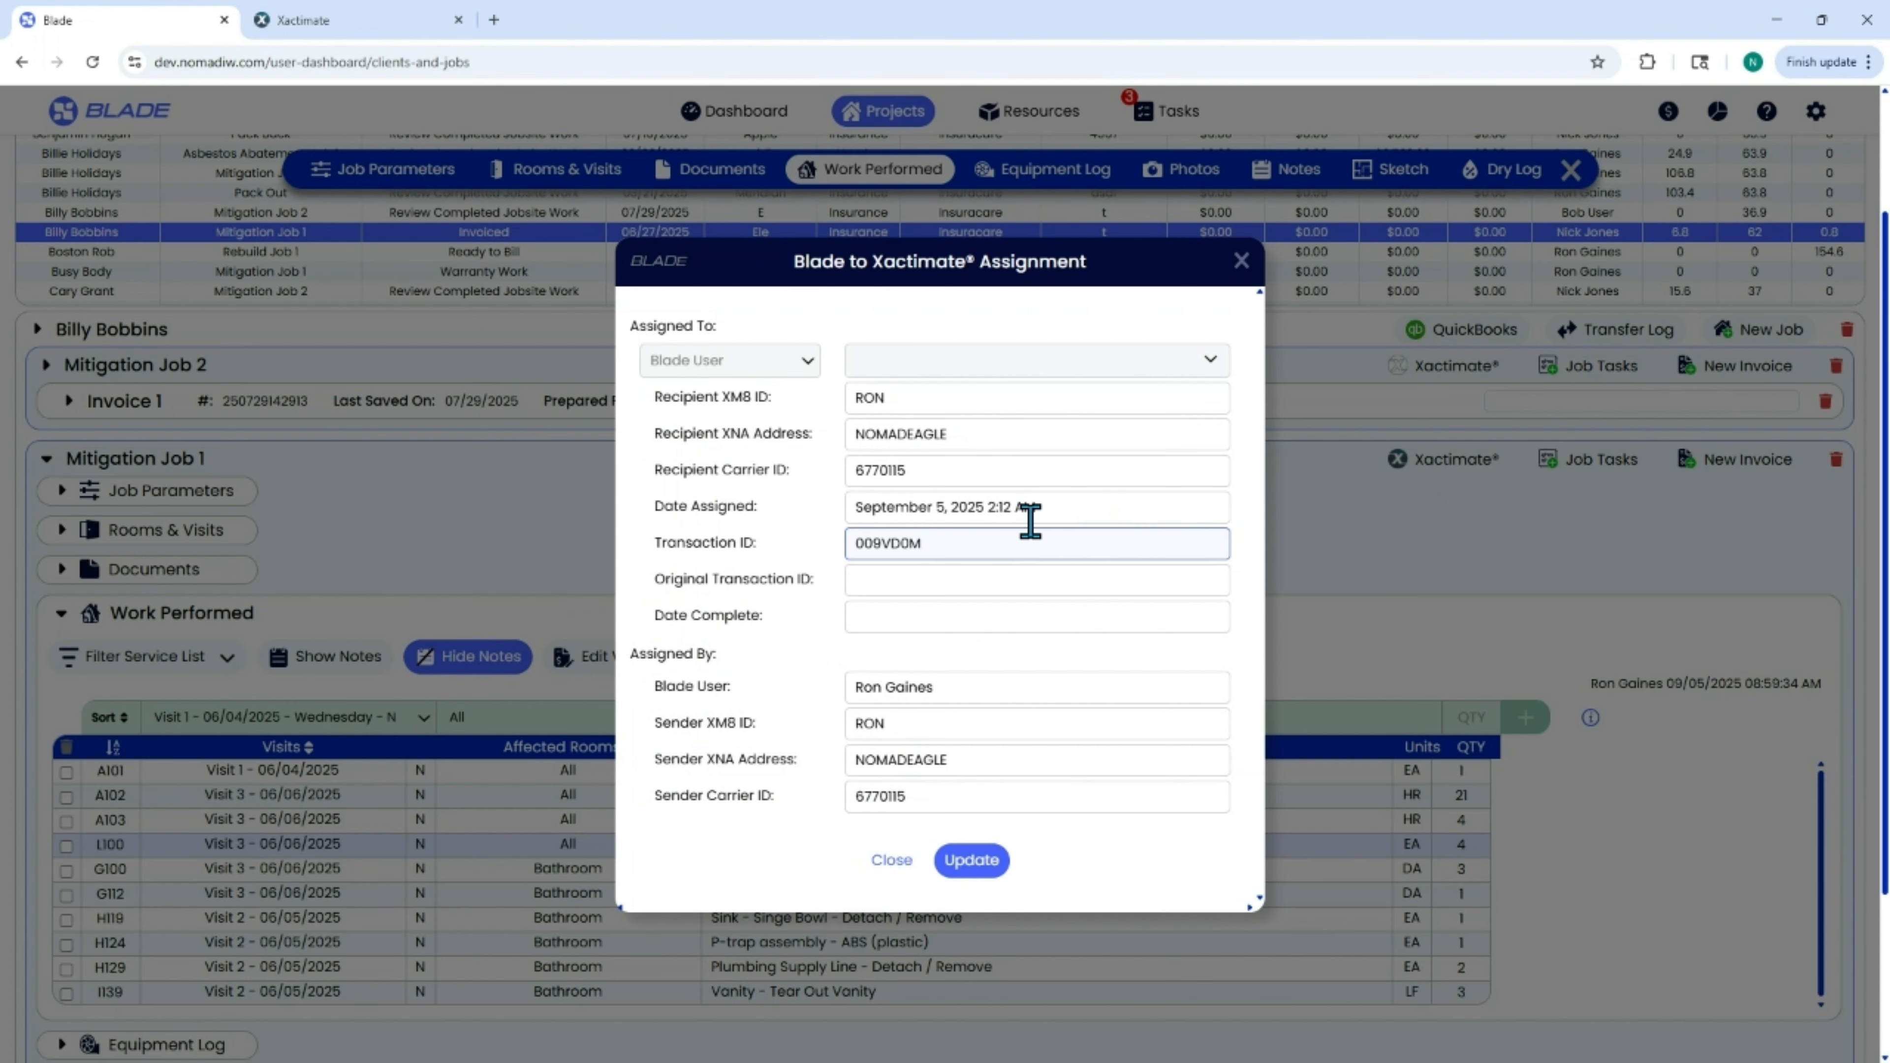
{"action": "left_click", "coordinate": [934, 395]}
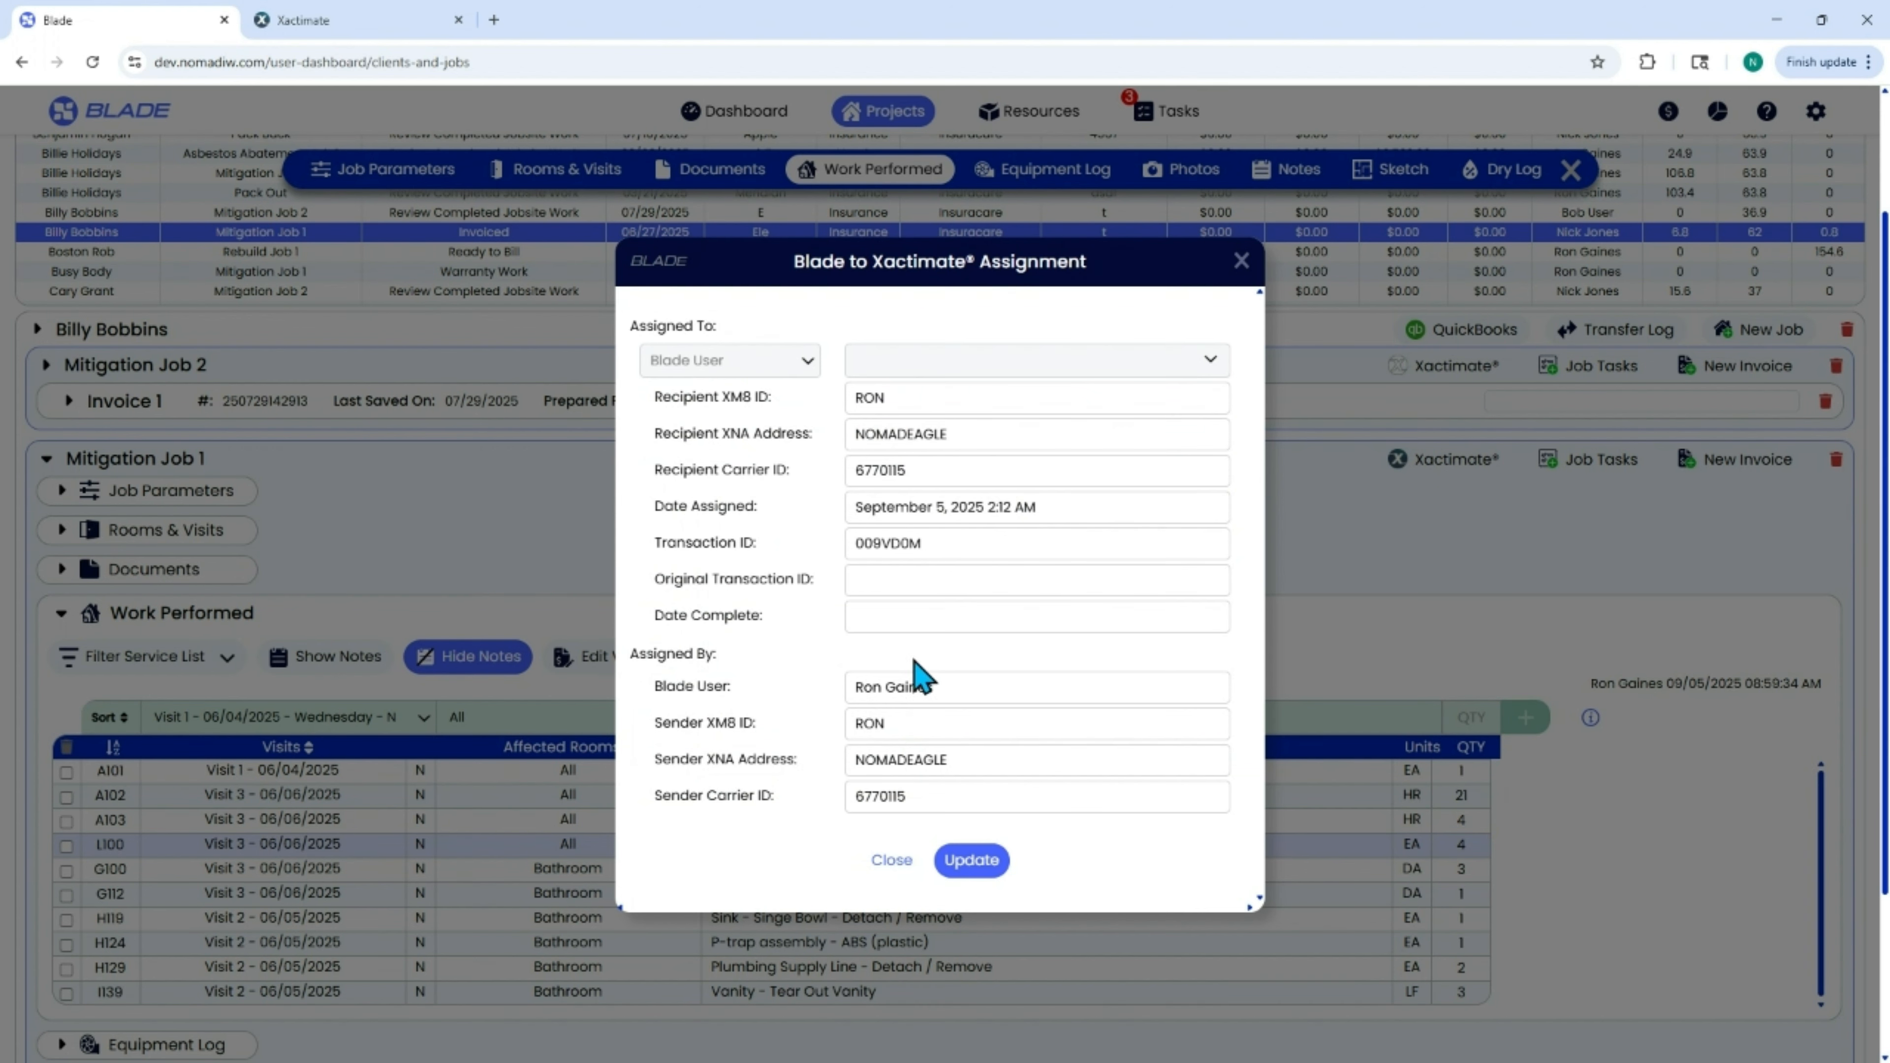
{"action": "left_click", "coordinate": [972, 864]}
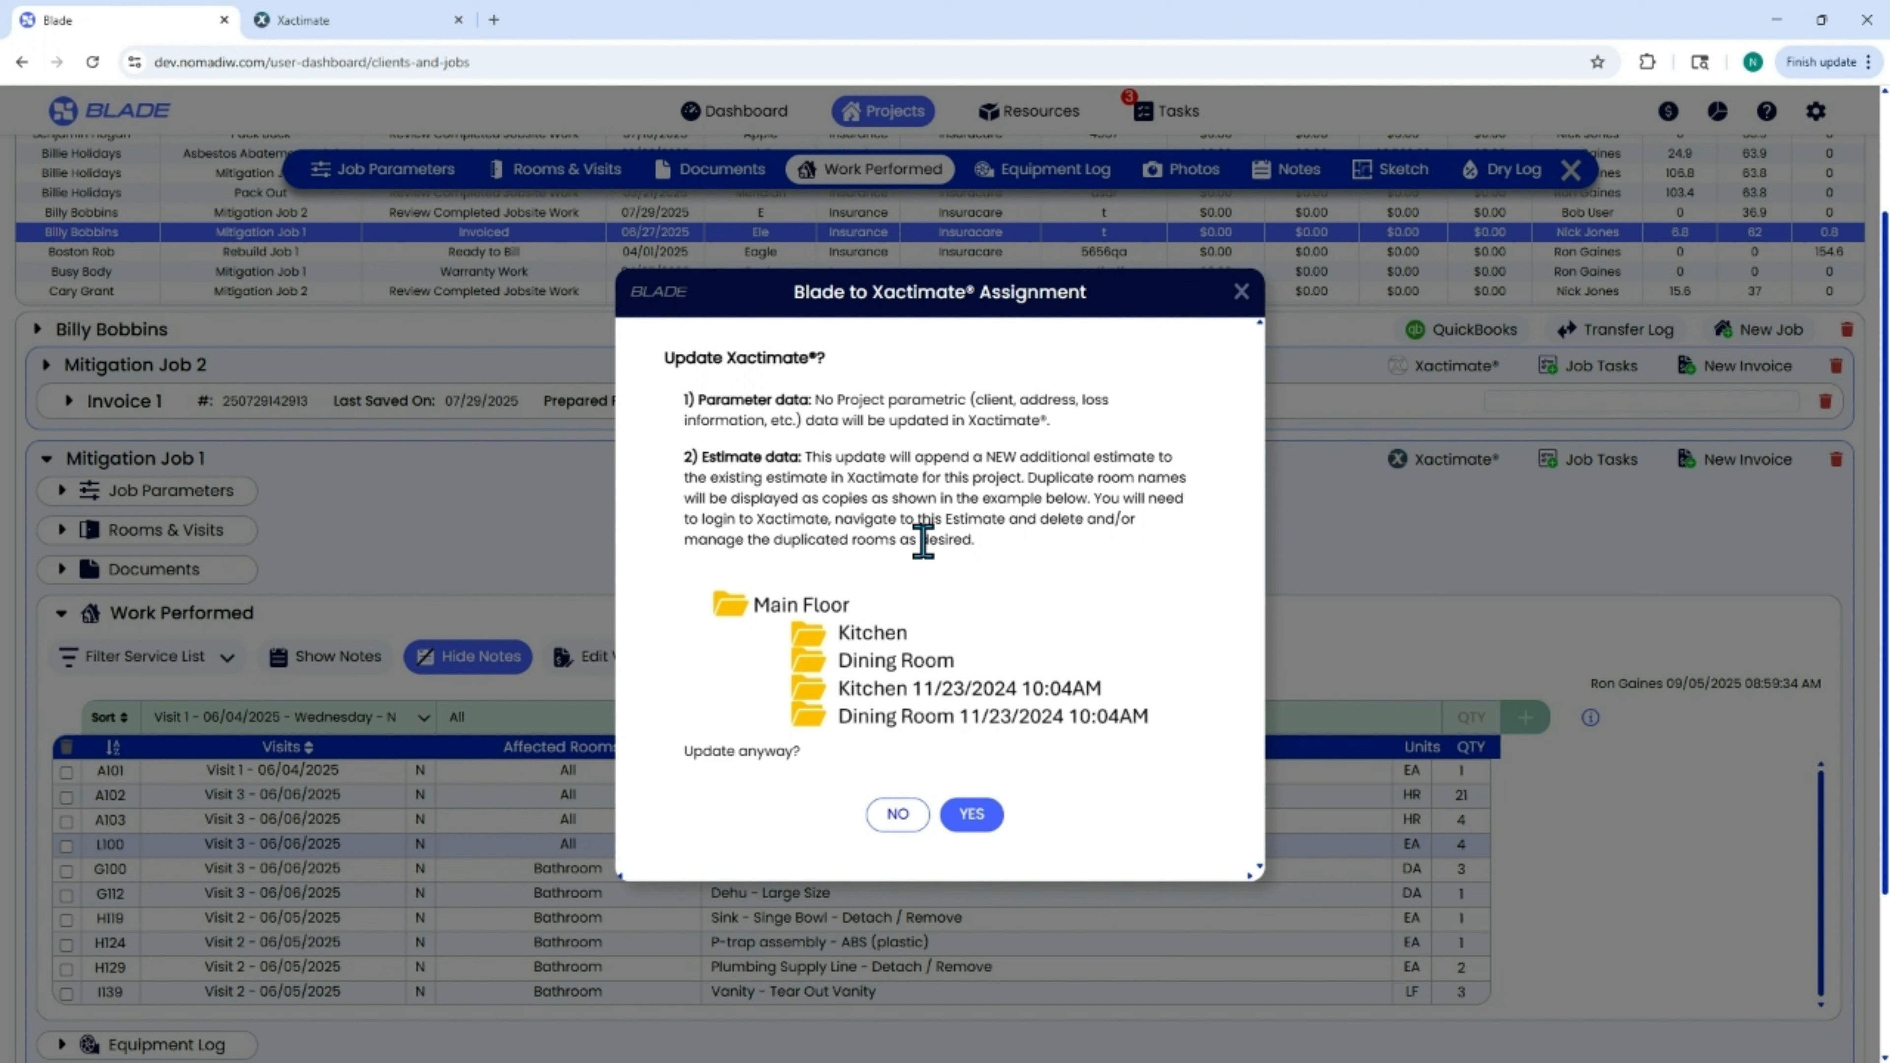
{"action": "left_click", "coordinate": [976, 815]}
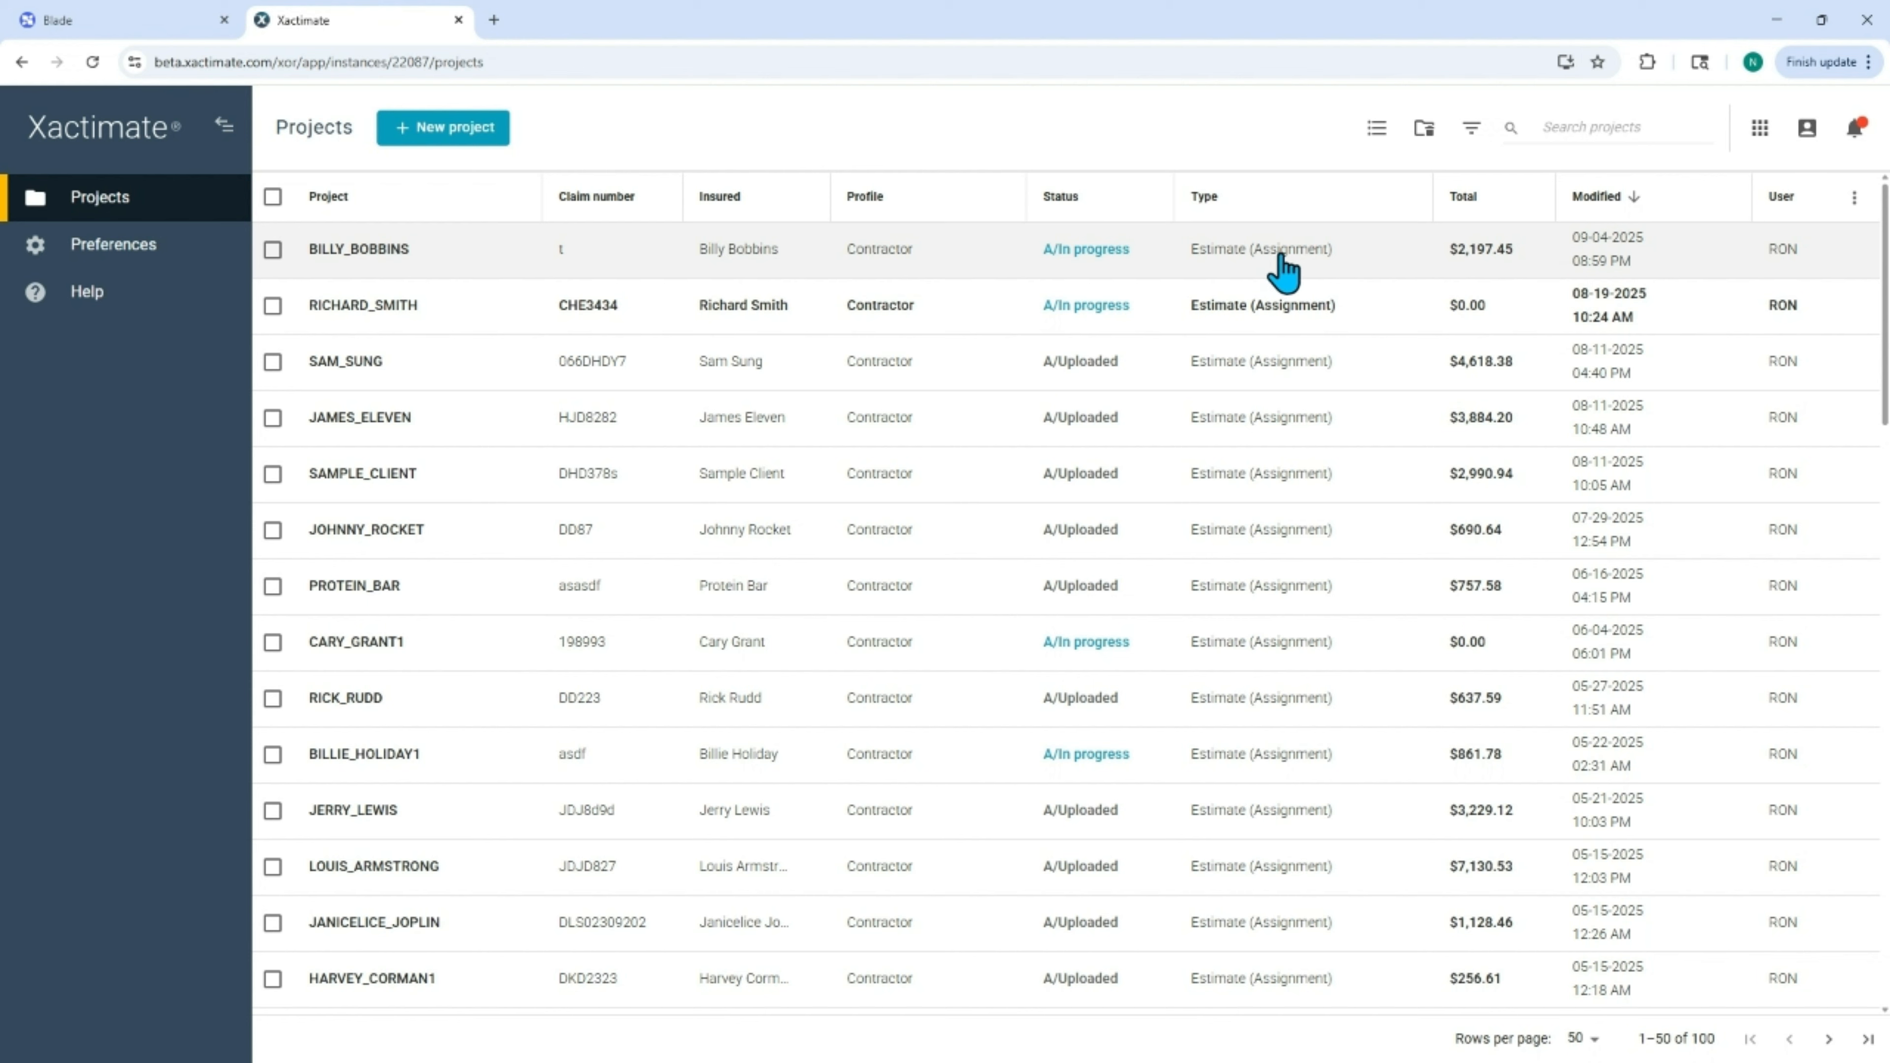
In Xactimate, open the most recently modified project and show its estimate items.
{"action": "left_click", "coordinate": [1377, 261]}
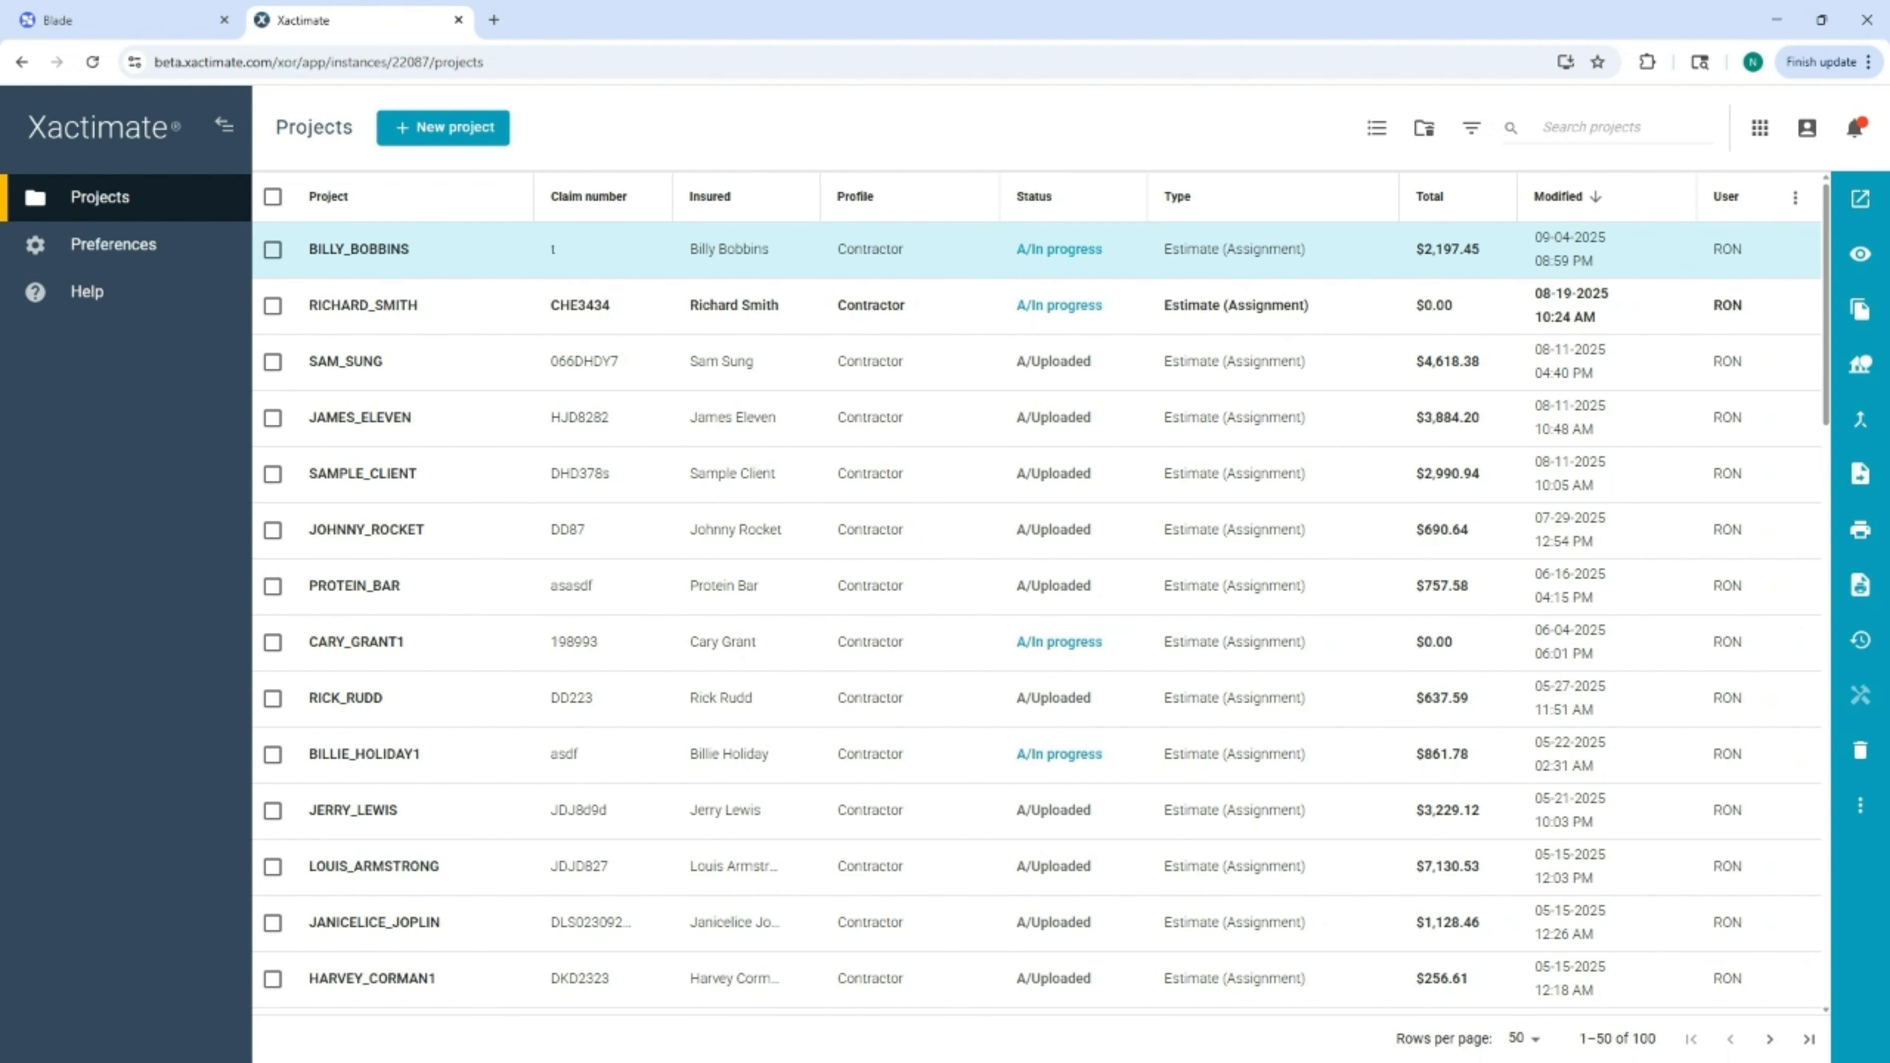
{"action": "left_click", "coordinate": [1861, 199]}
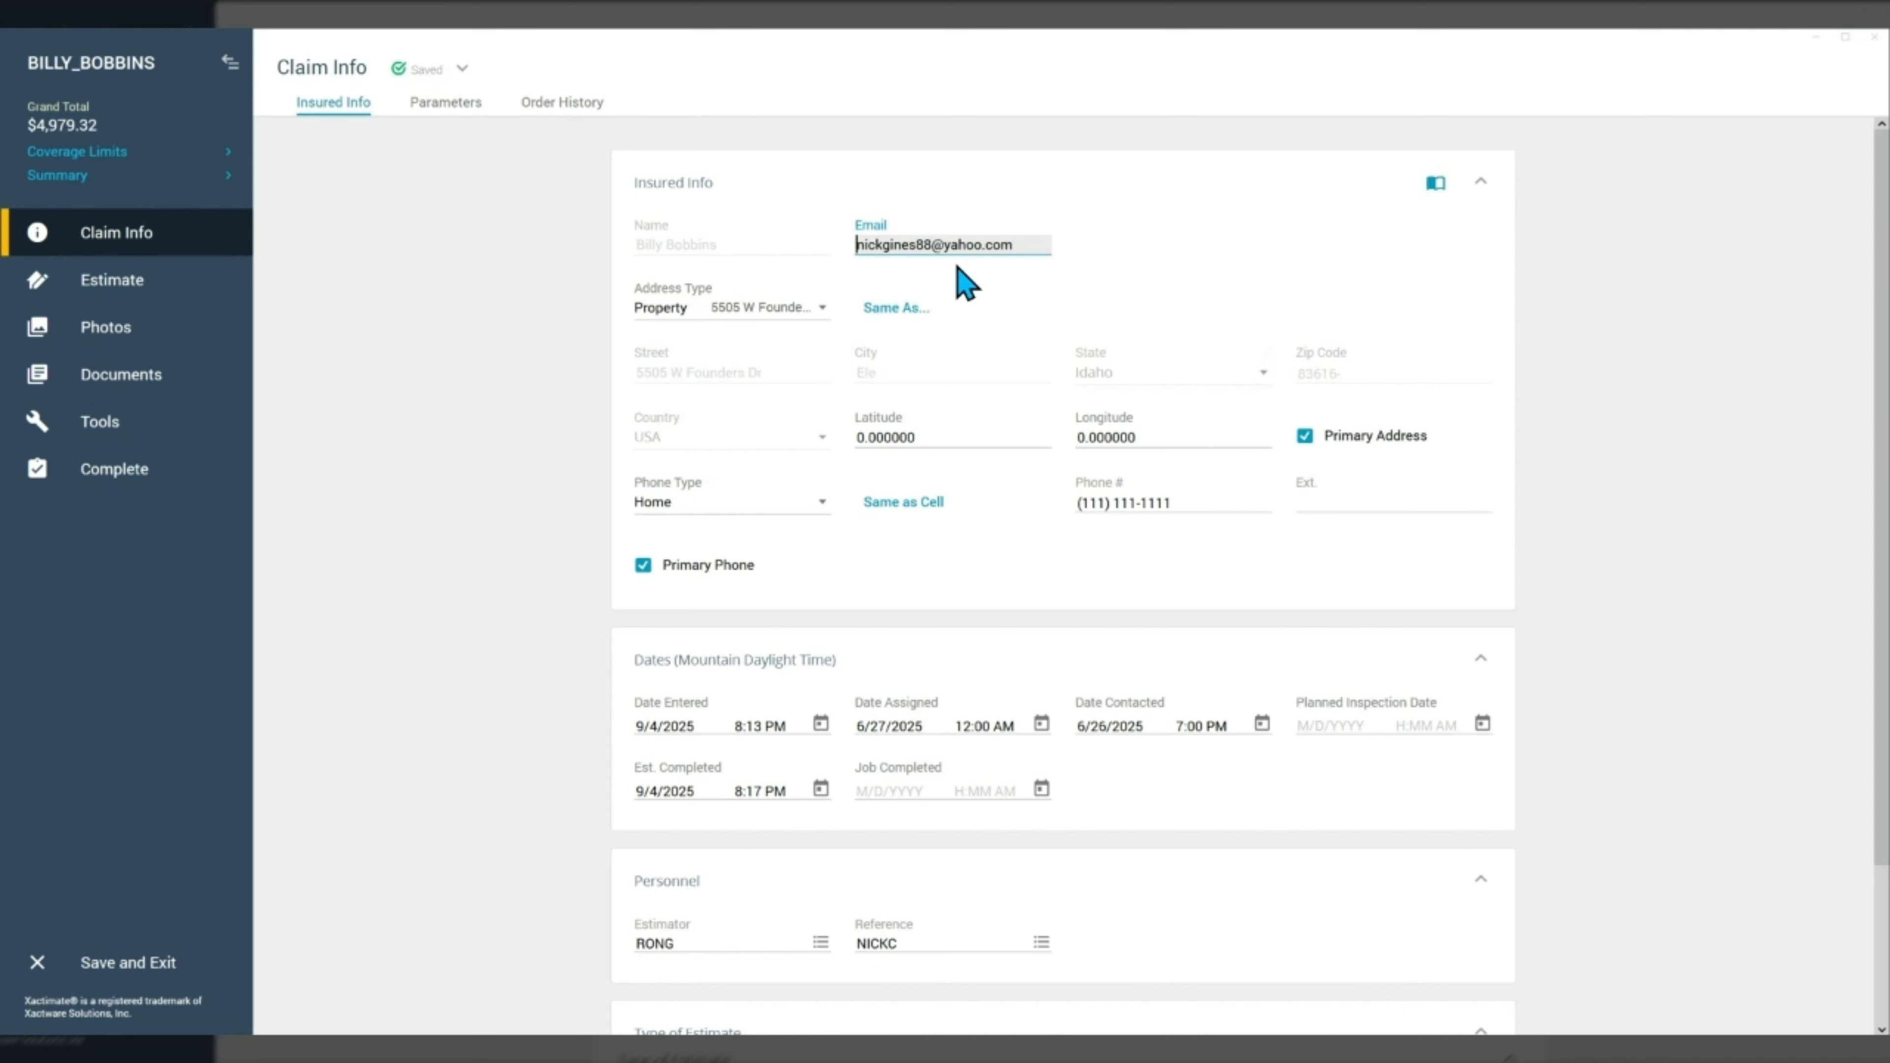
{"action": "left_click", "coordinate": [121, 271]}
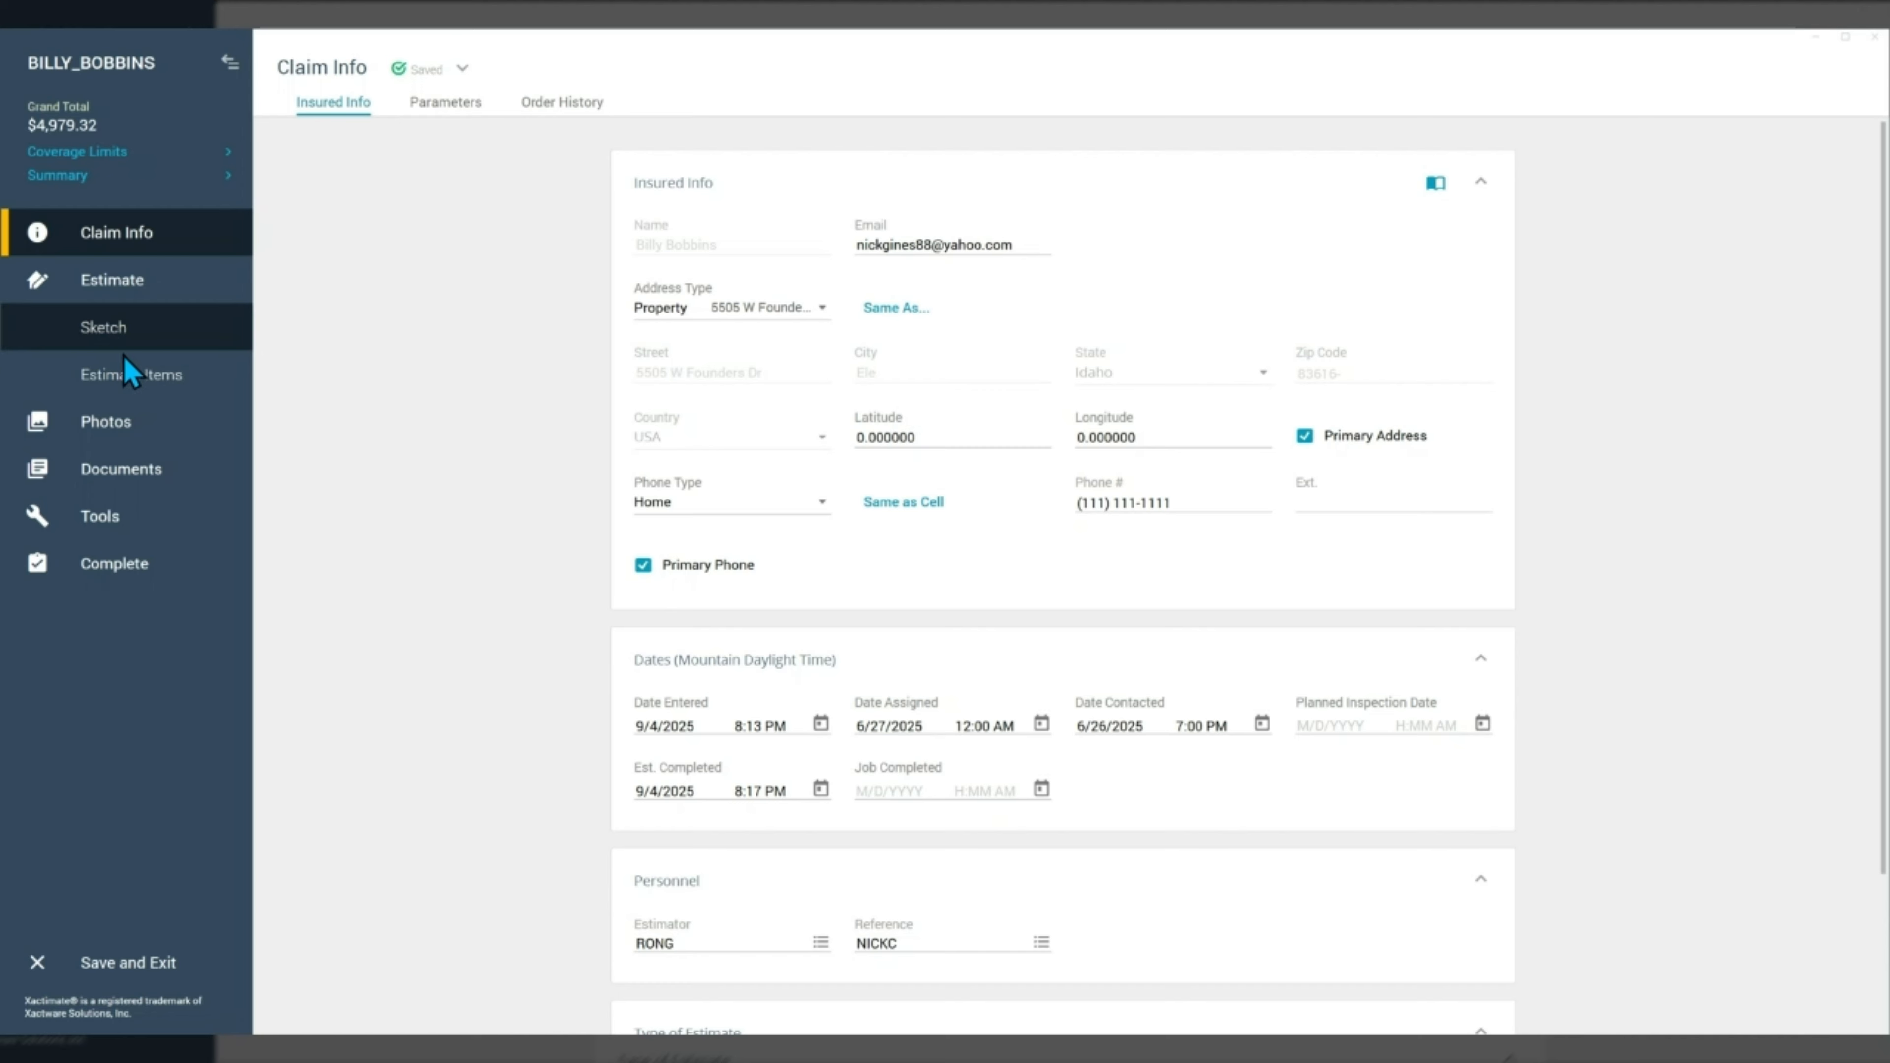
{"action": "left_click", "coordinate": [128, 378]}
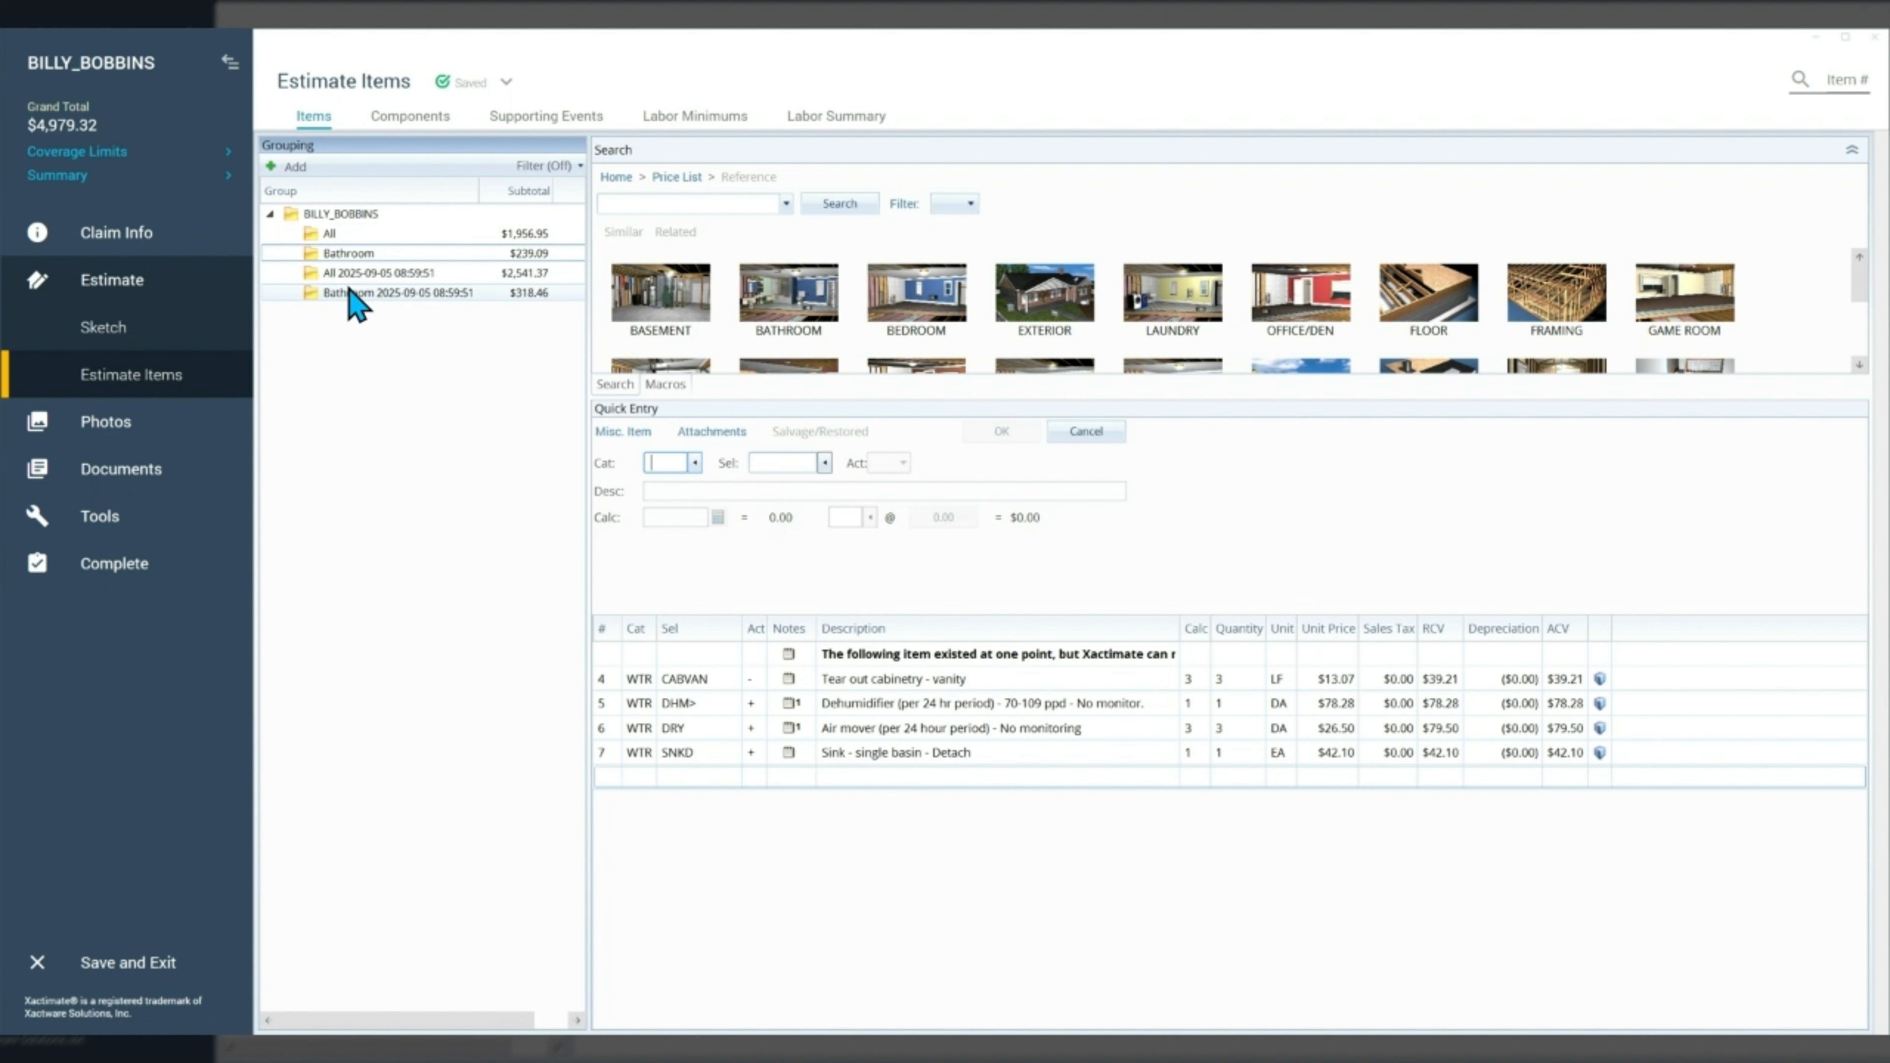
{"action": "left_click", "coordinate": [343, 235], "text": "ctrl"}
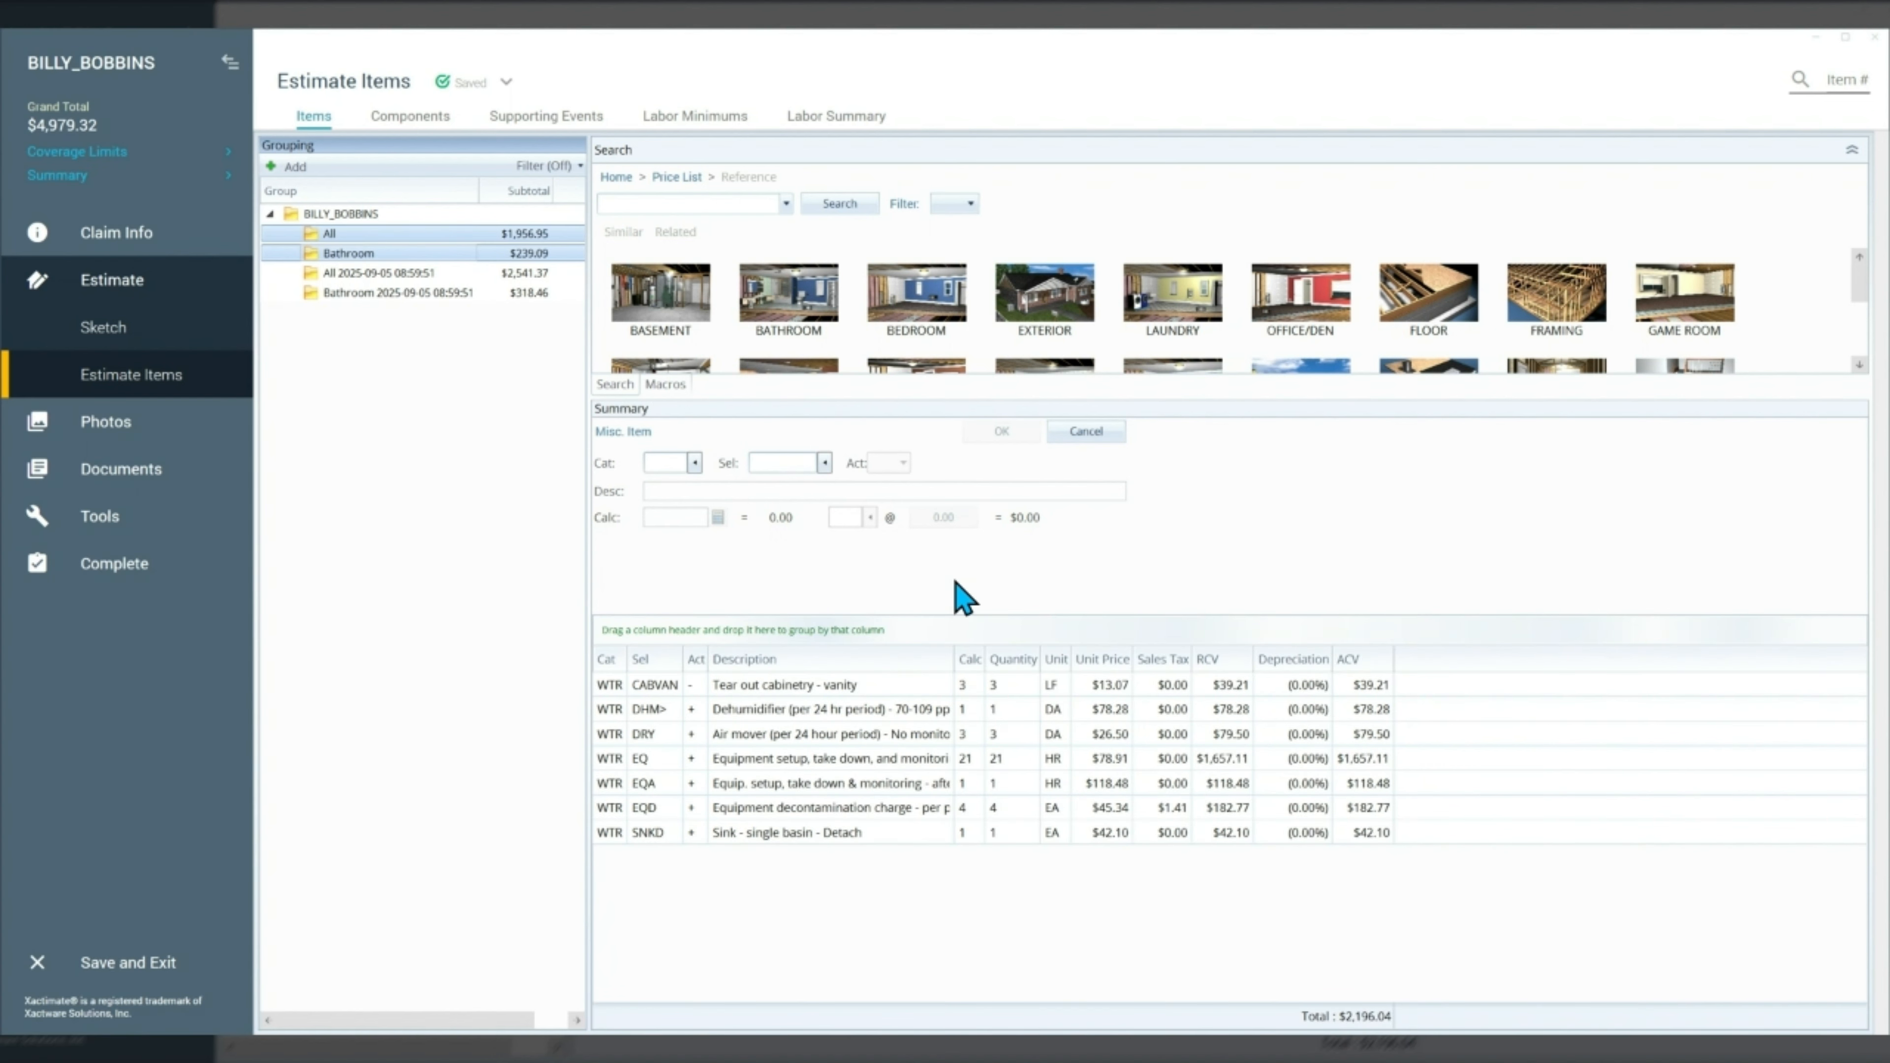
{"action": "left_click", "coordinate": [904, 589]}
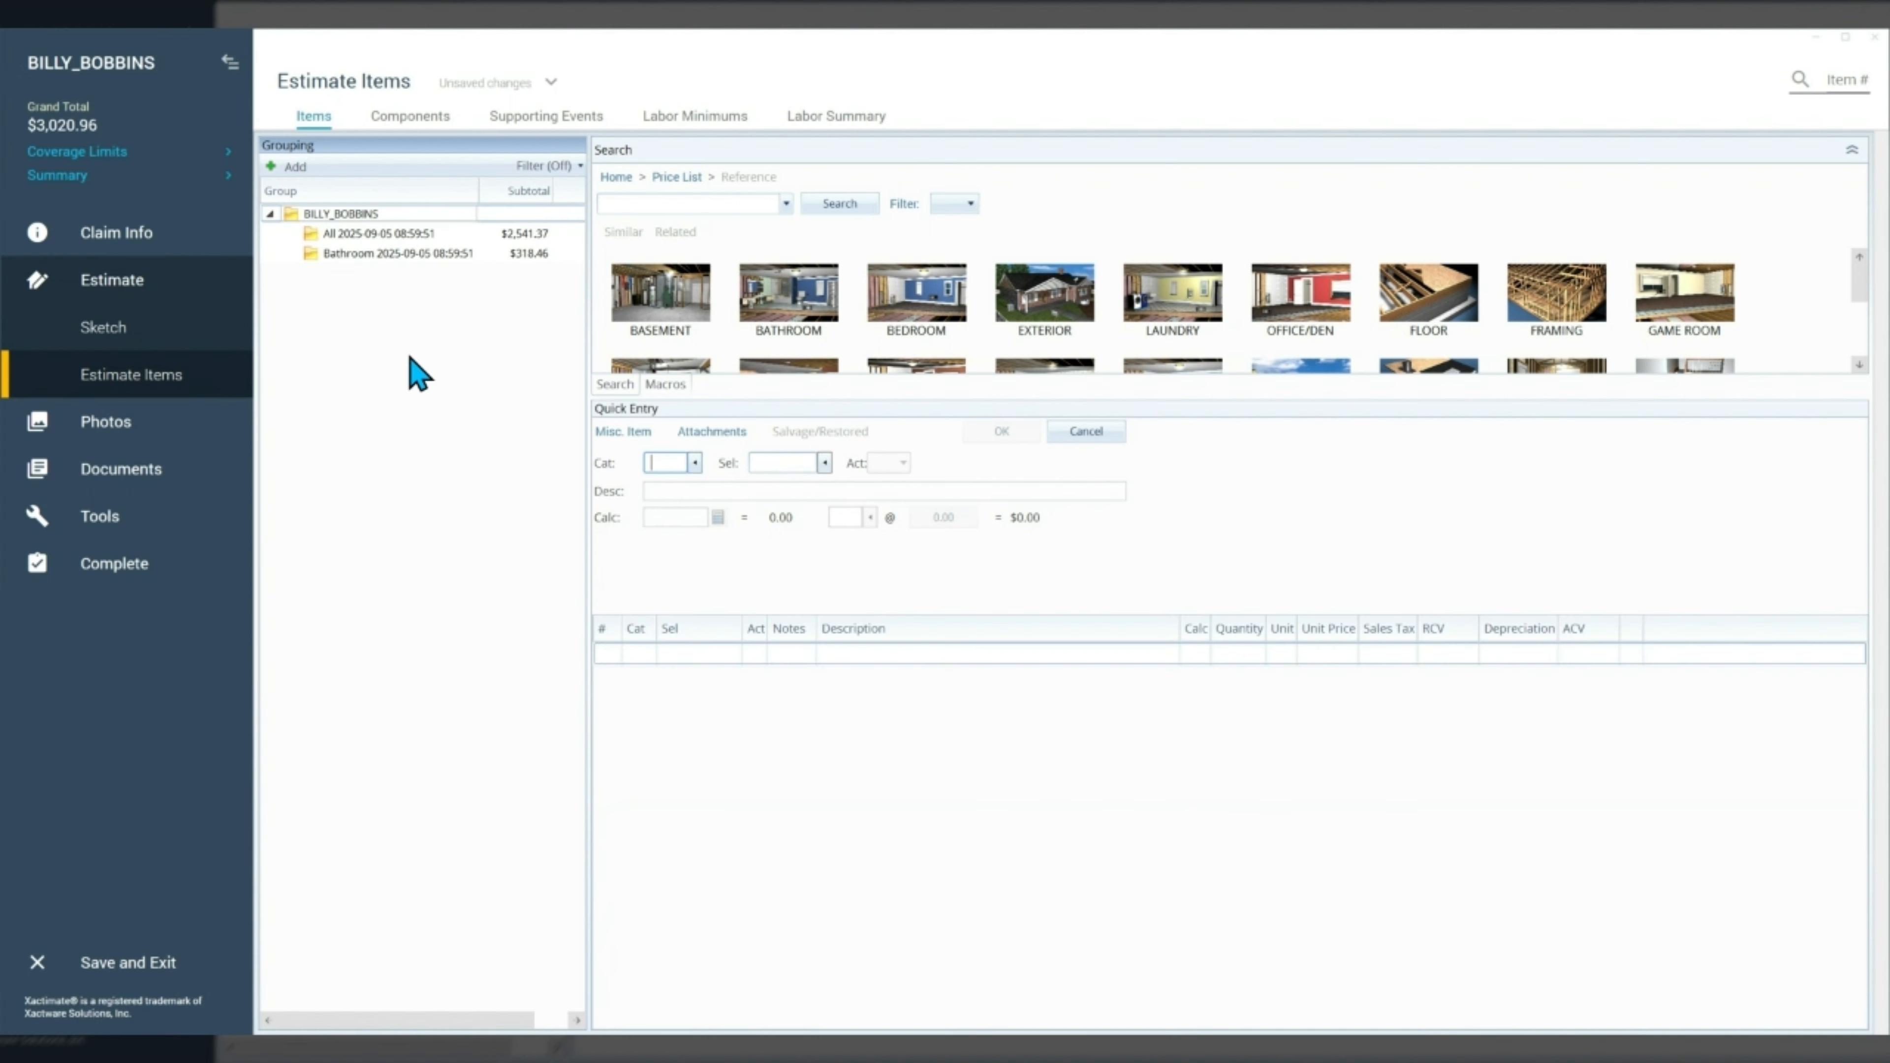
{"action": "left_click", "coordinate": [339, 232]}
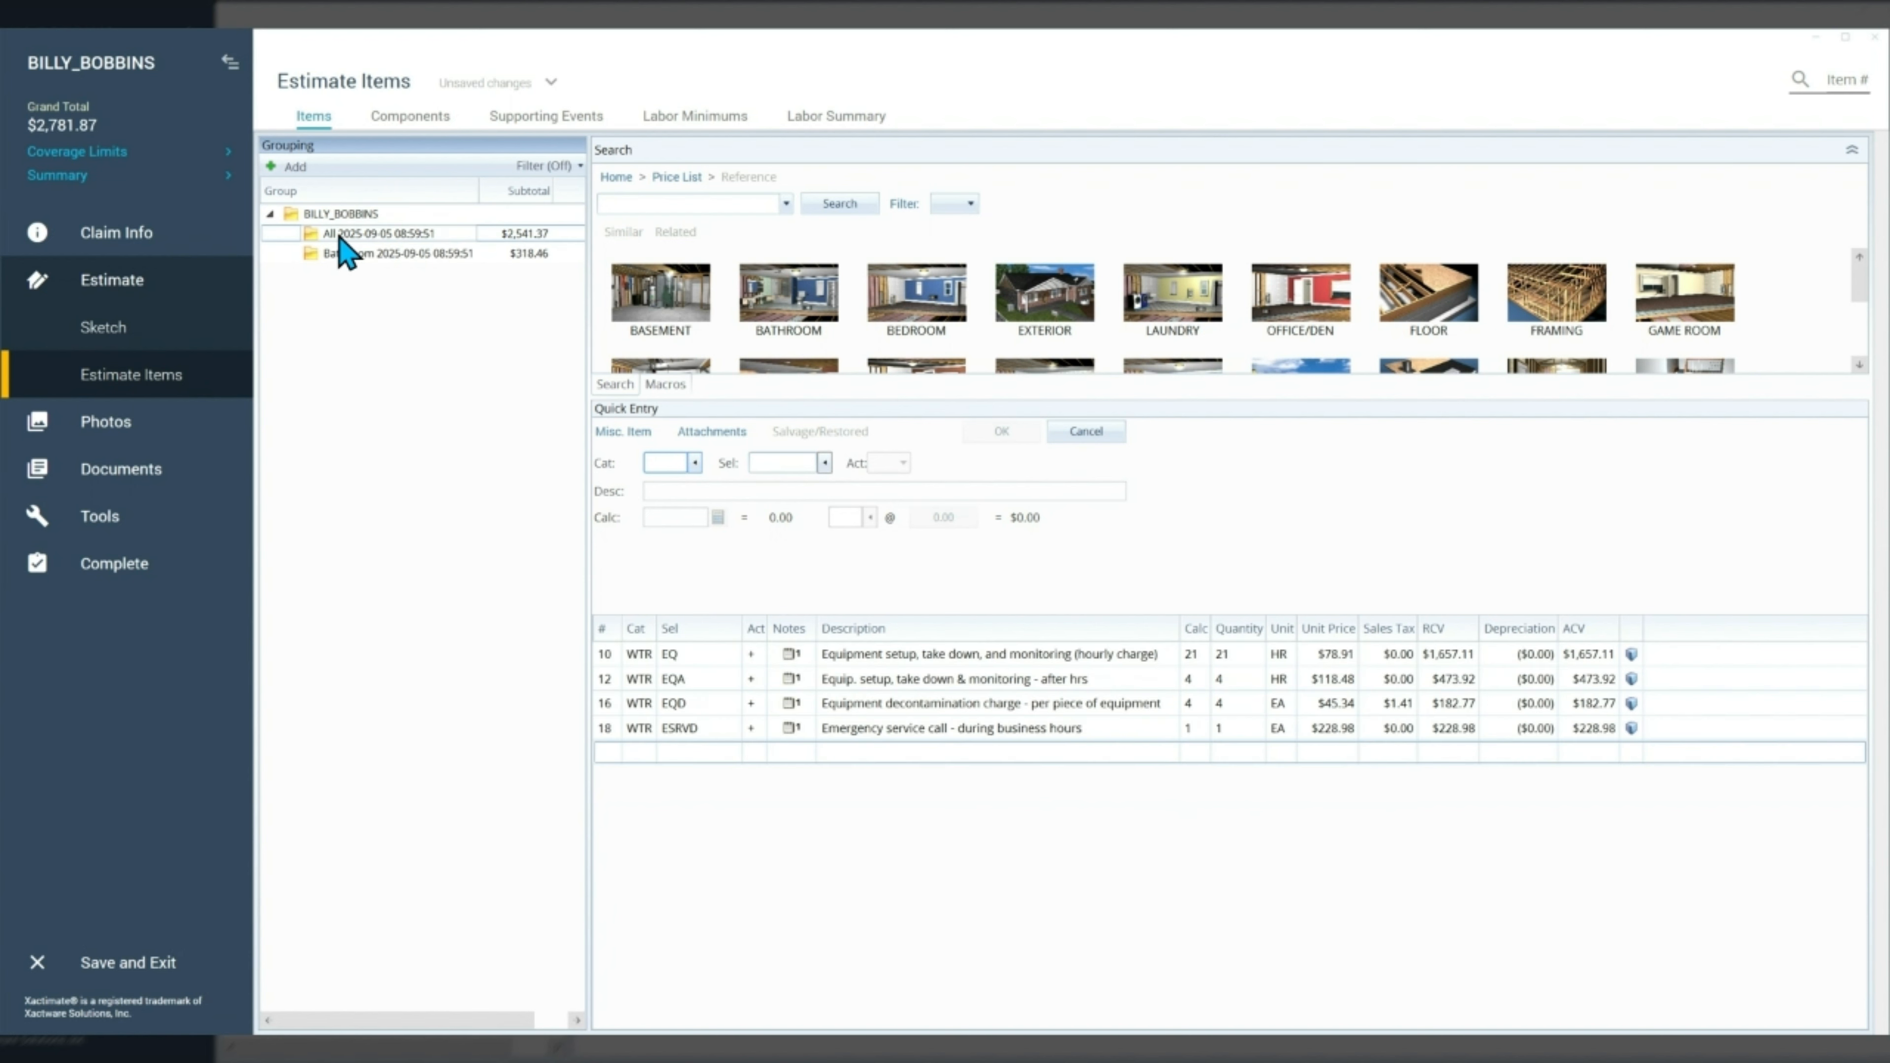
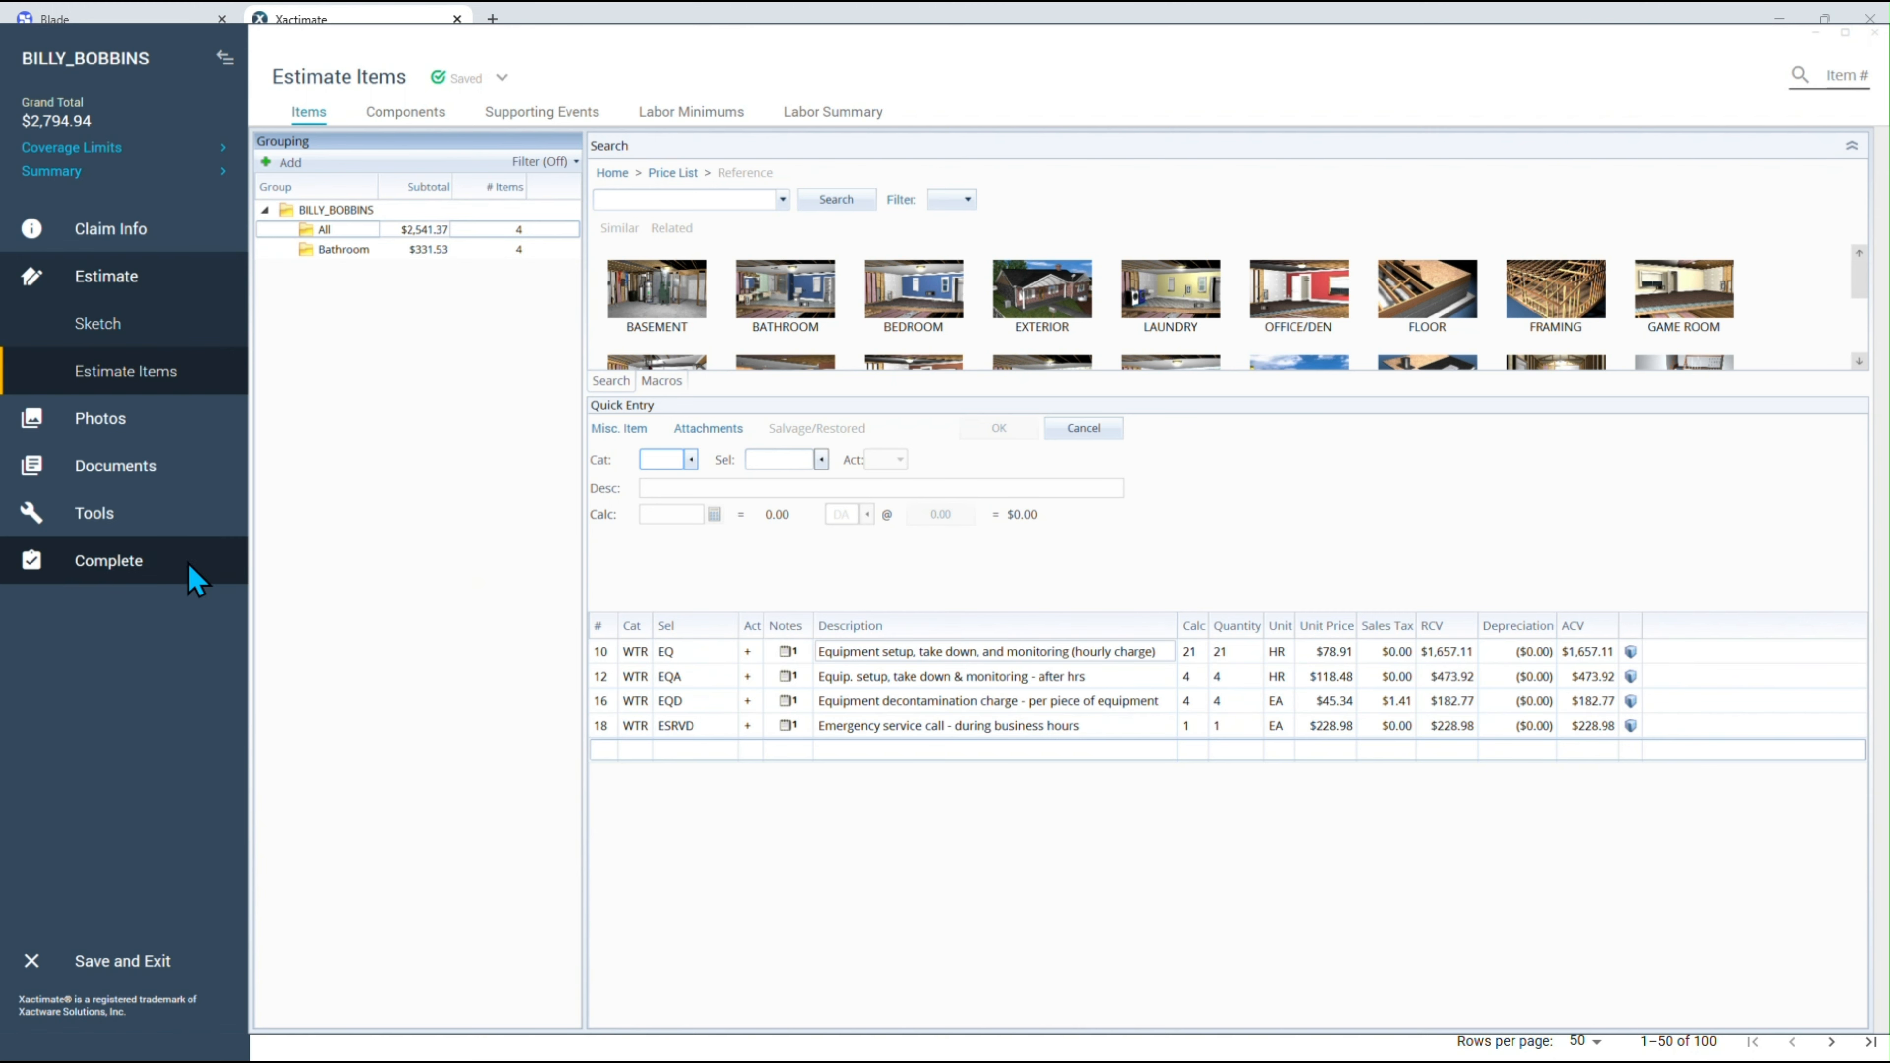
Inspect the estimate, mark it complete with resequenced line numbers, and save and exit the project.
{"action": "left_click", "coordinate": [131, 578]}
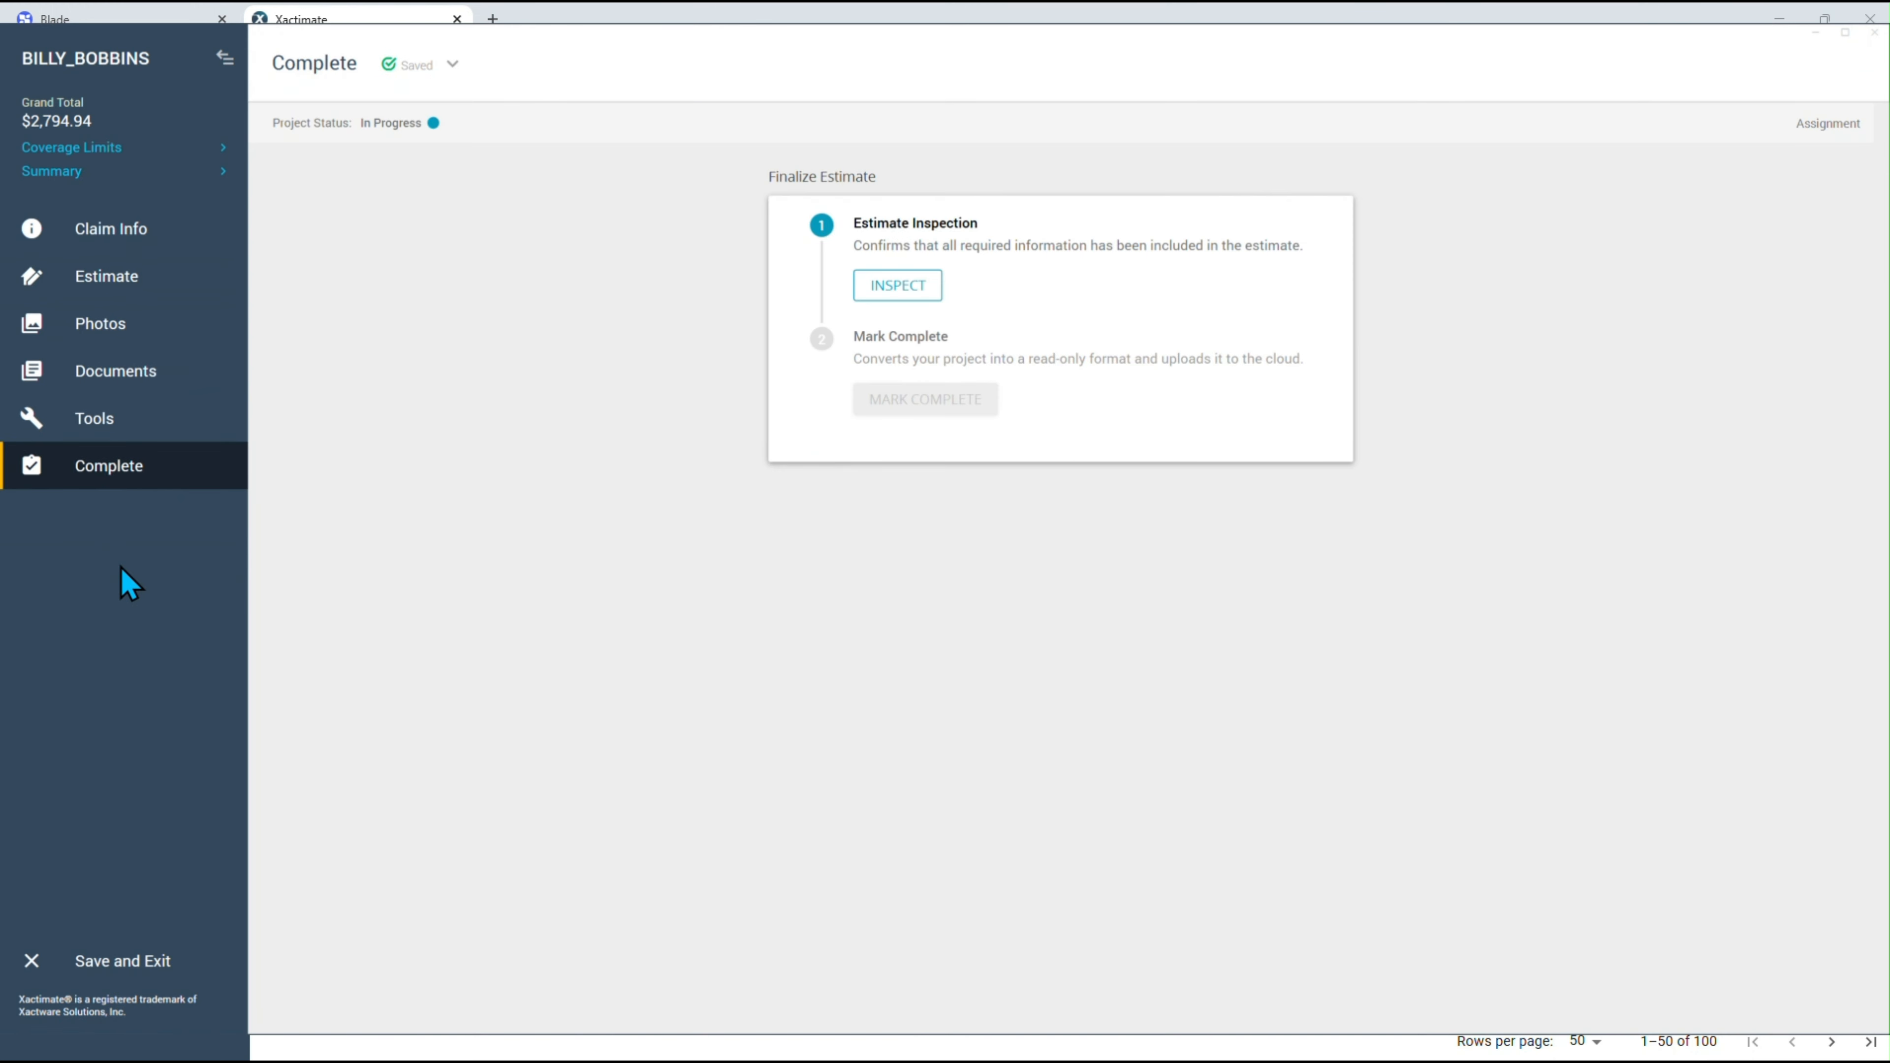
{"action": "left_click", "coordinate": [909, 289]}
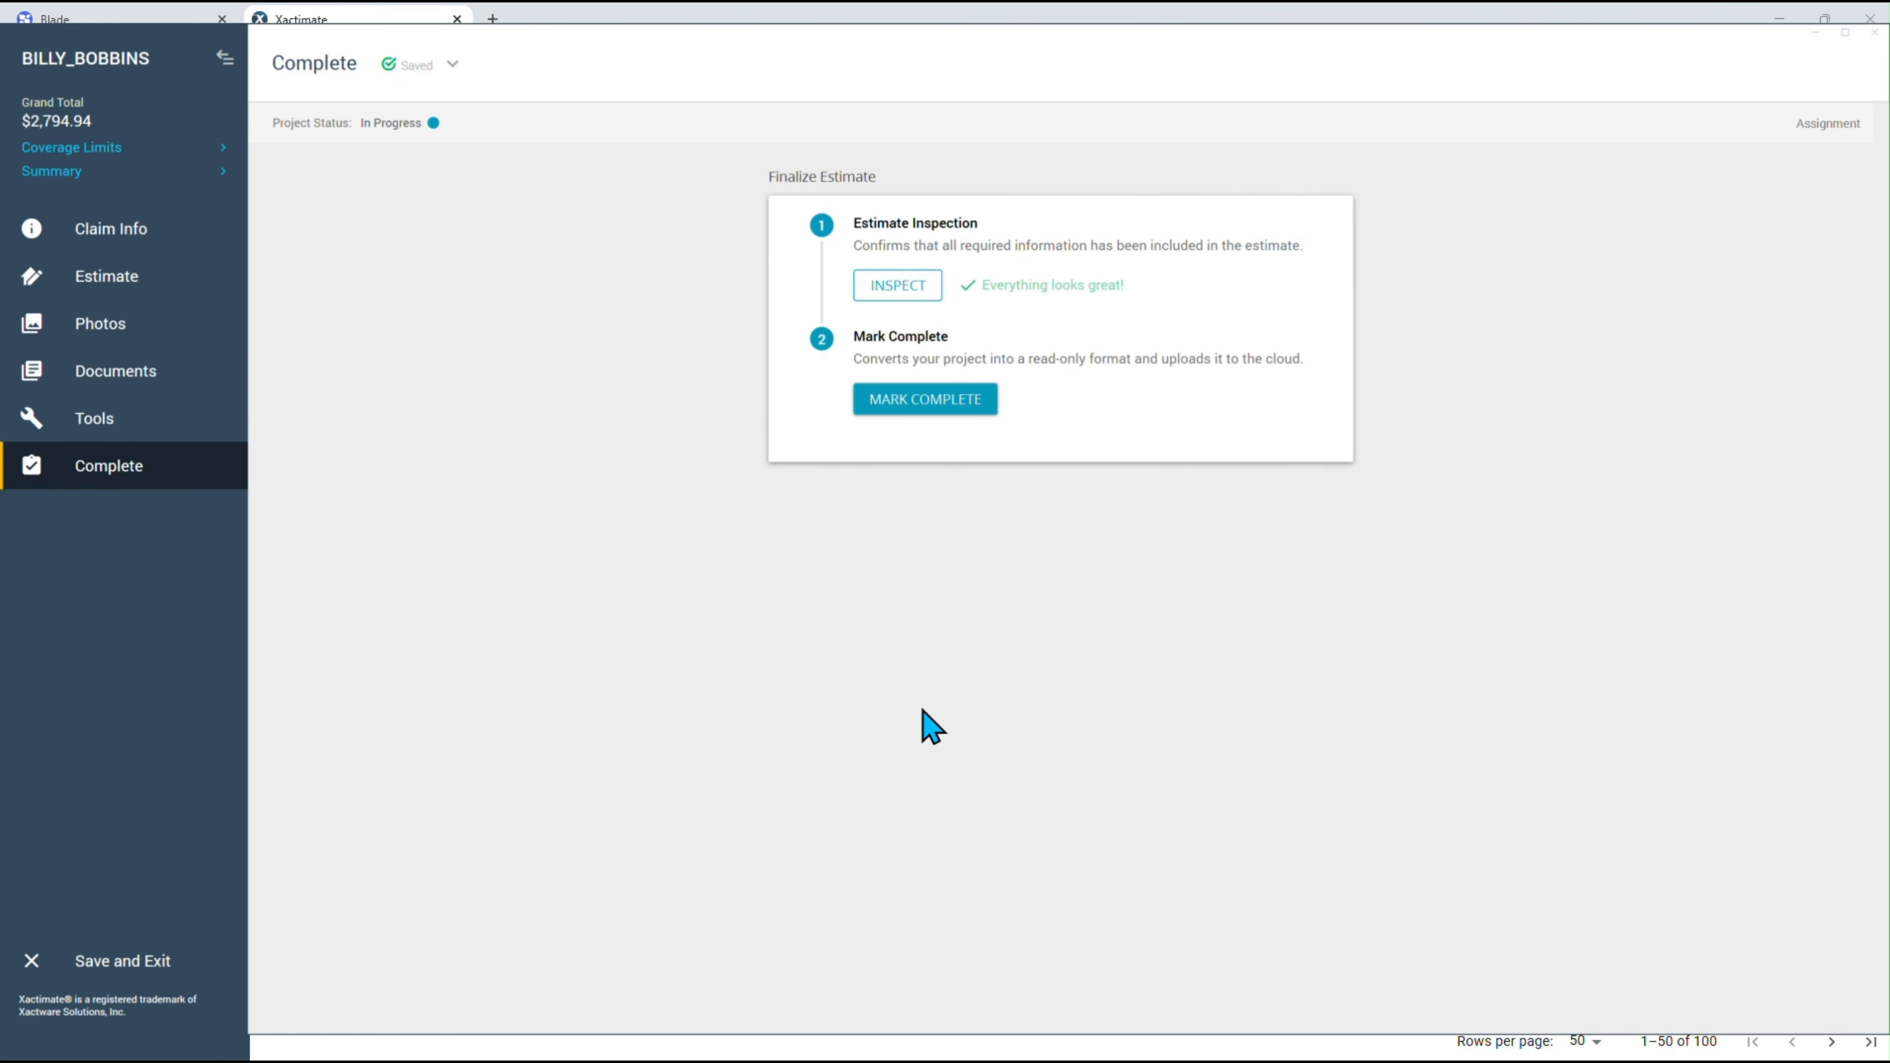
{"action": "left_click", "coordinate": [943, 408]}
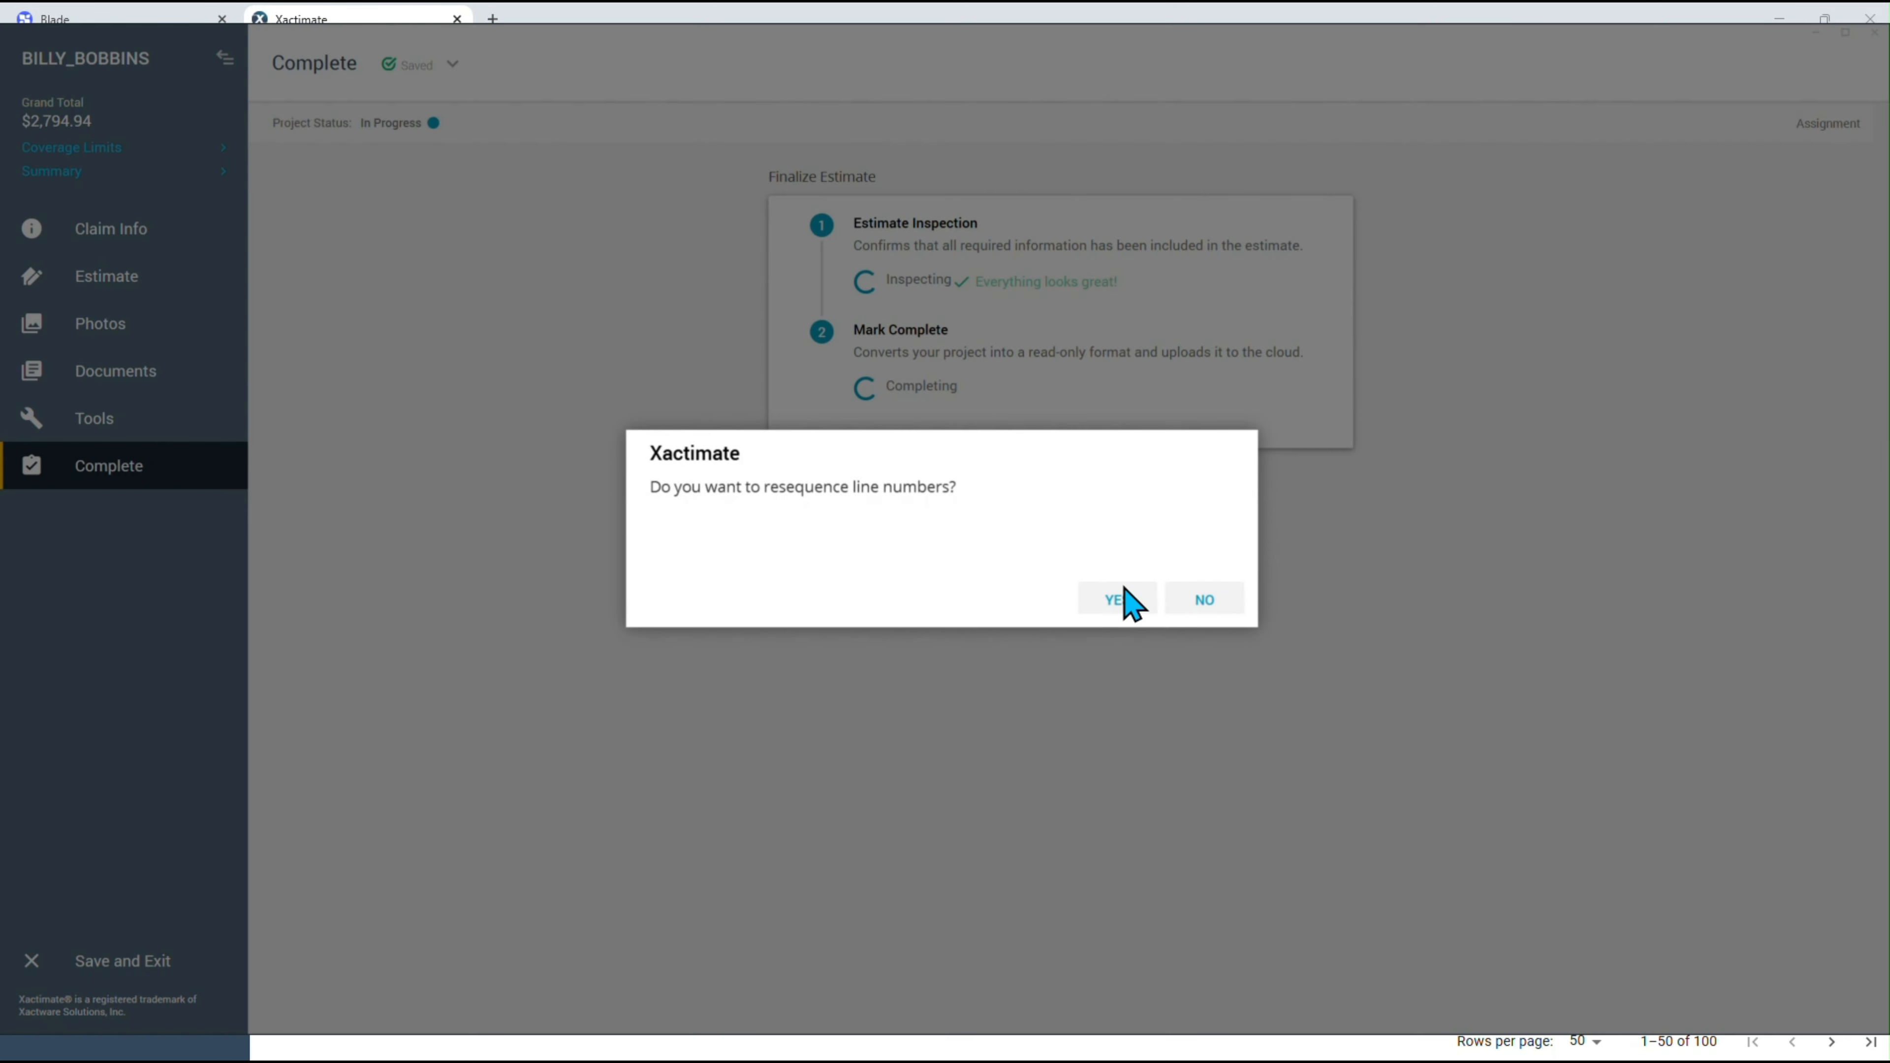
{"action": "left_click", "coordinate": [1123, 602]}
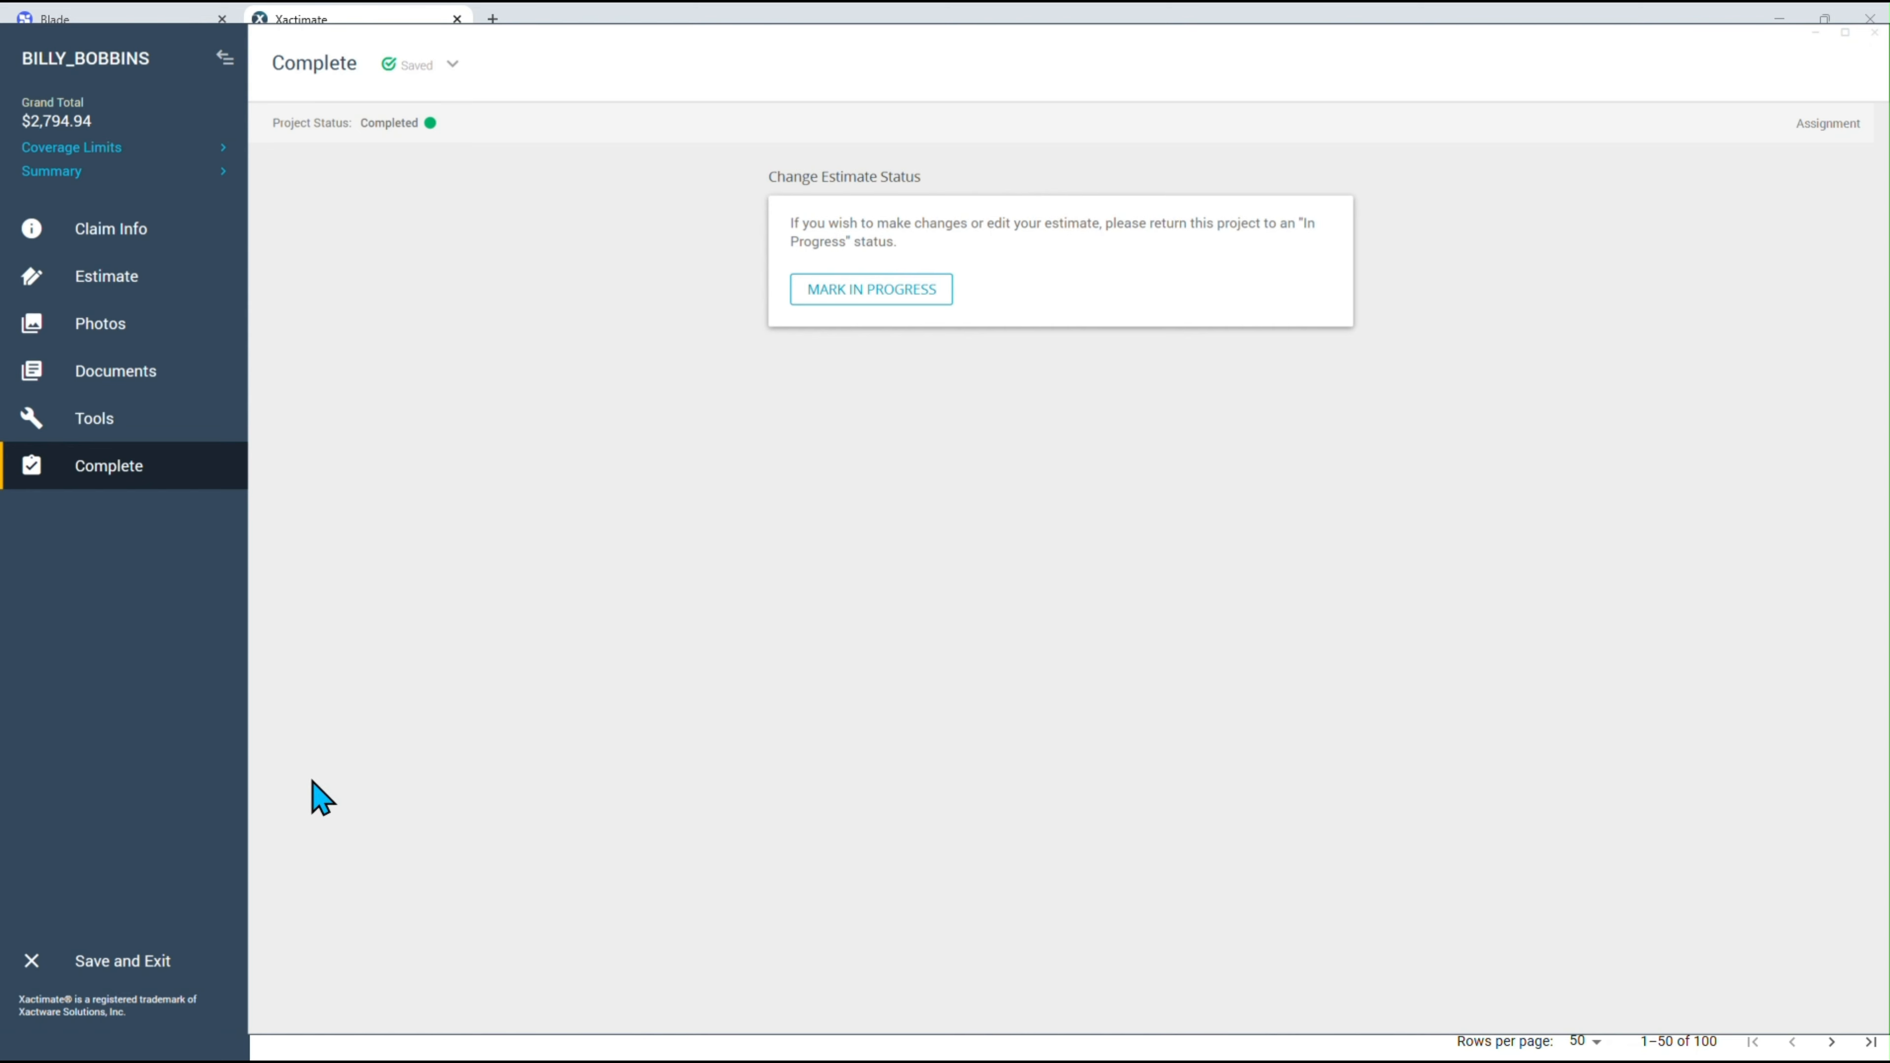
{"action": "left_click", "coordinate": [122, 973]}
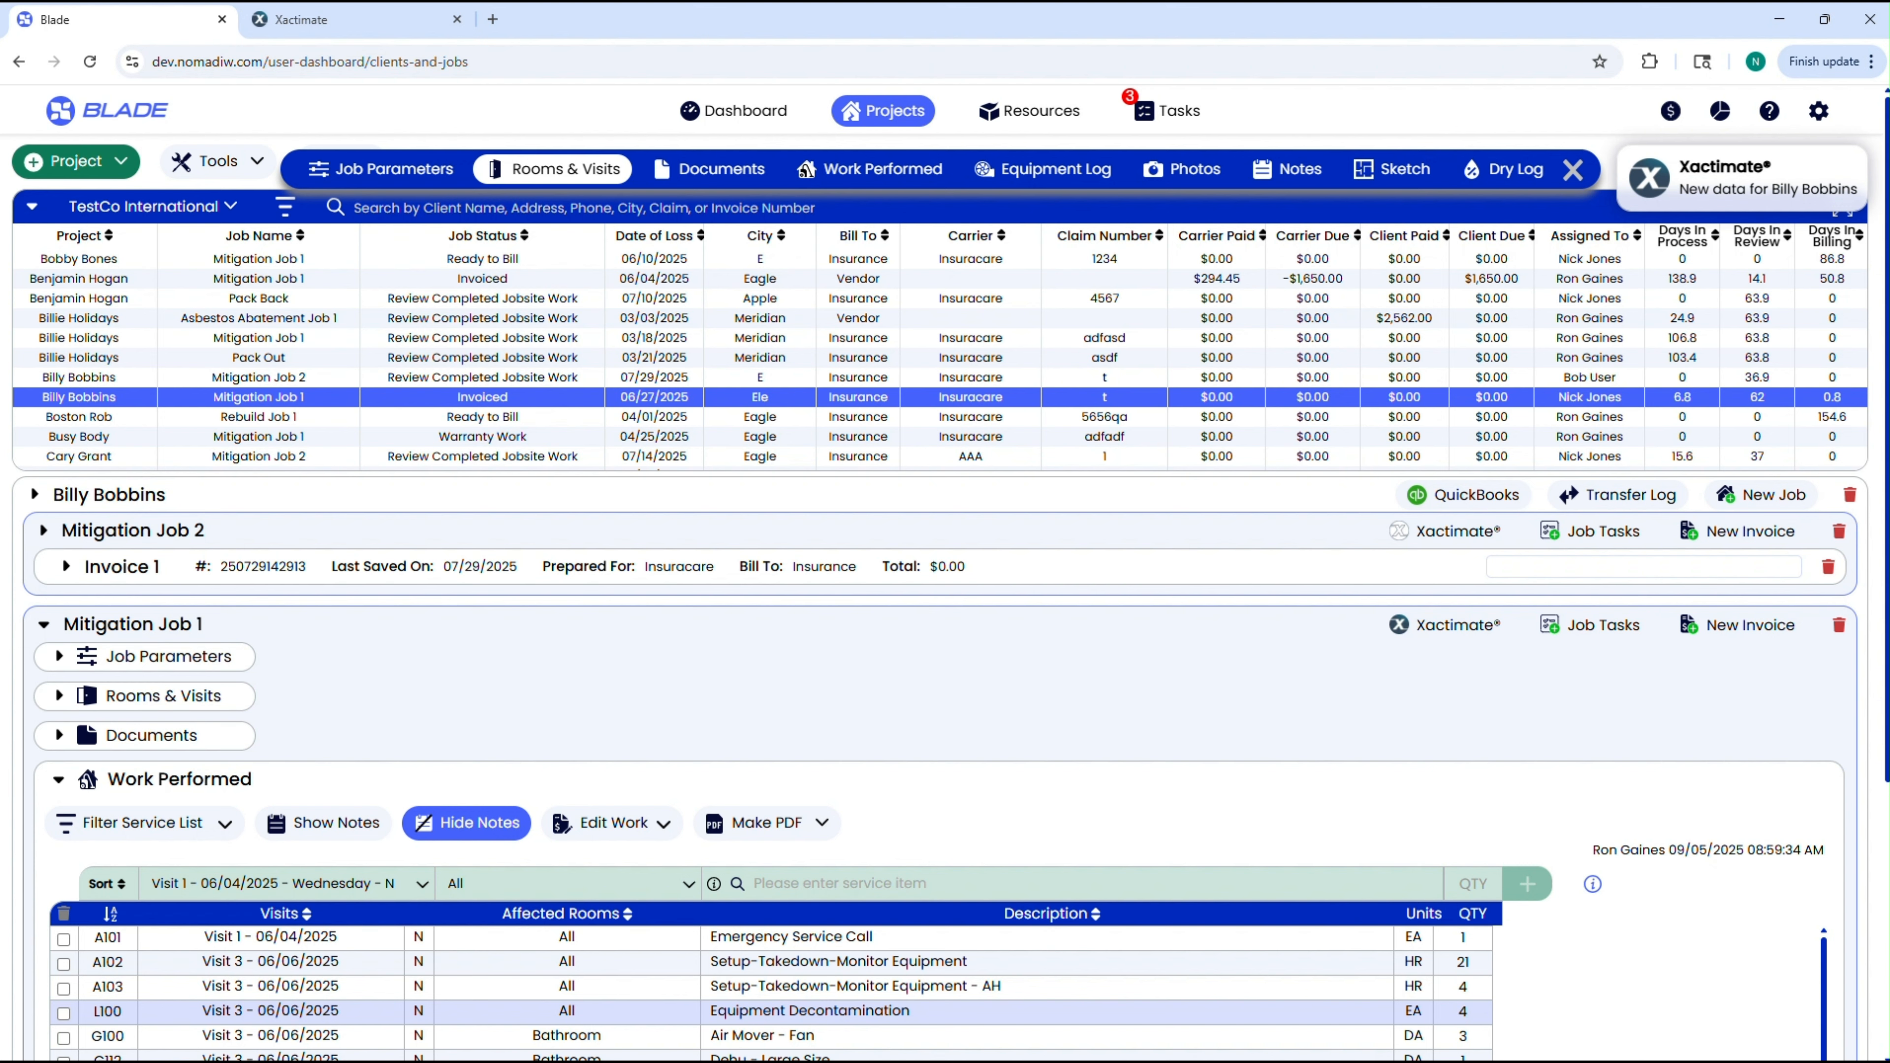
In Blade, check the completion date in the Xactimate assignment of Mitigation Job 1, and close the assignment.
{"action": "scroll", "coordinate": [1118, 570], "scroll_direction": "down", "scroll_amount": 2}
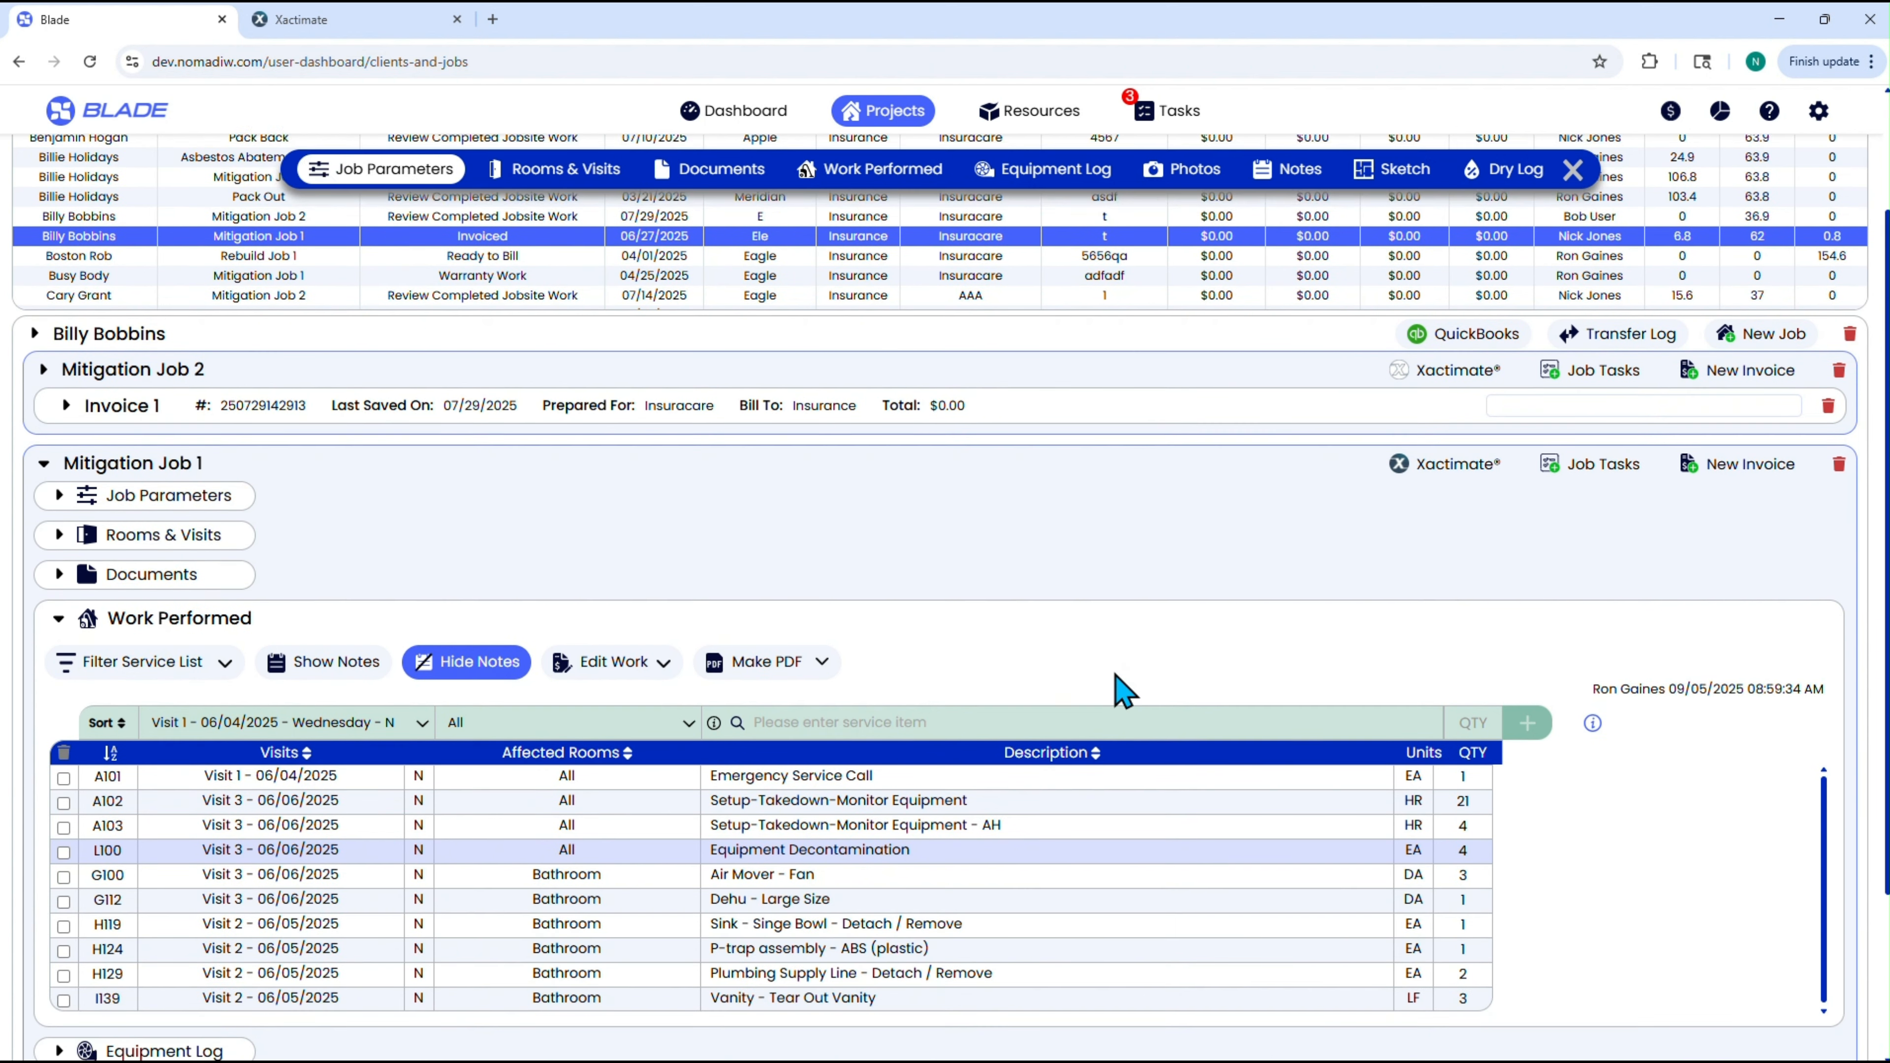
{"action": "left_click", "coordinate": [1442, 467]}
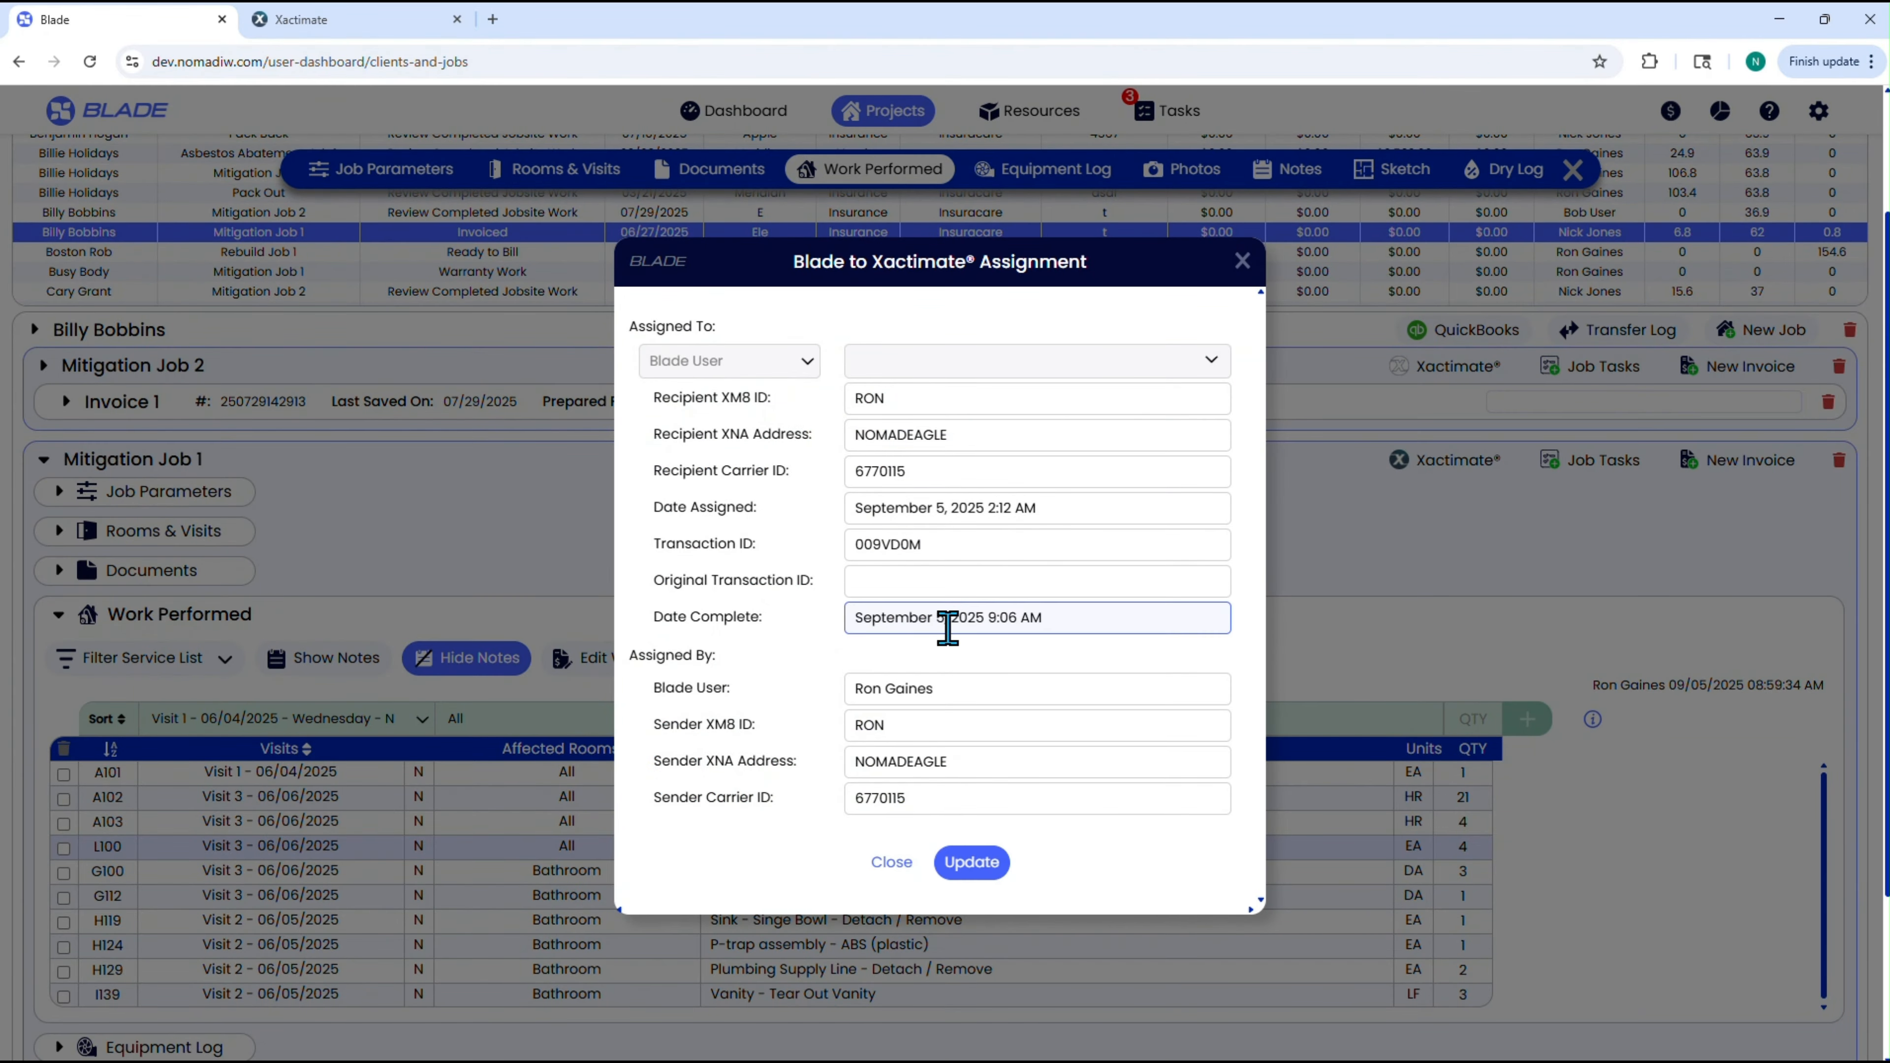
{"action": "left_click", "coordinate": [1243, 260]}
Collapse the details of Mitigation Job 1 and expand its Invoice 1 to review the line items, totals and payment activity.
{"action": "scroll", "coordinate": [1162, 537], "scroll_direction": "down", "scroll_amount": 2}
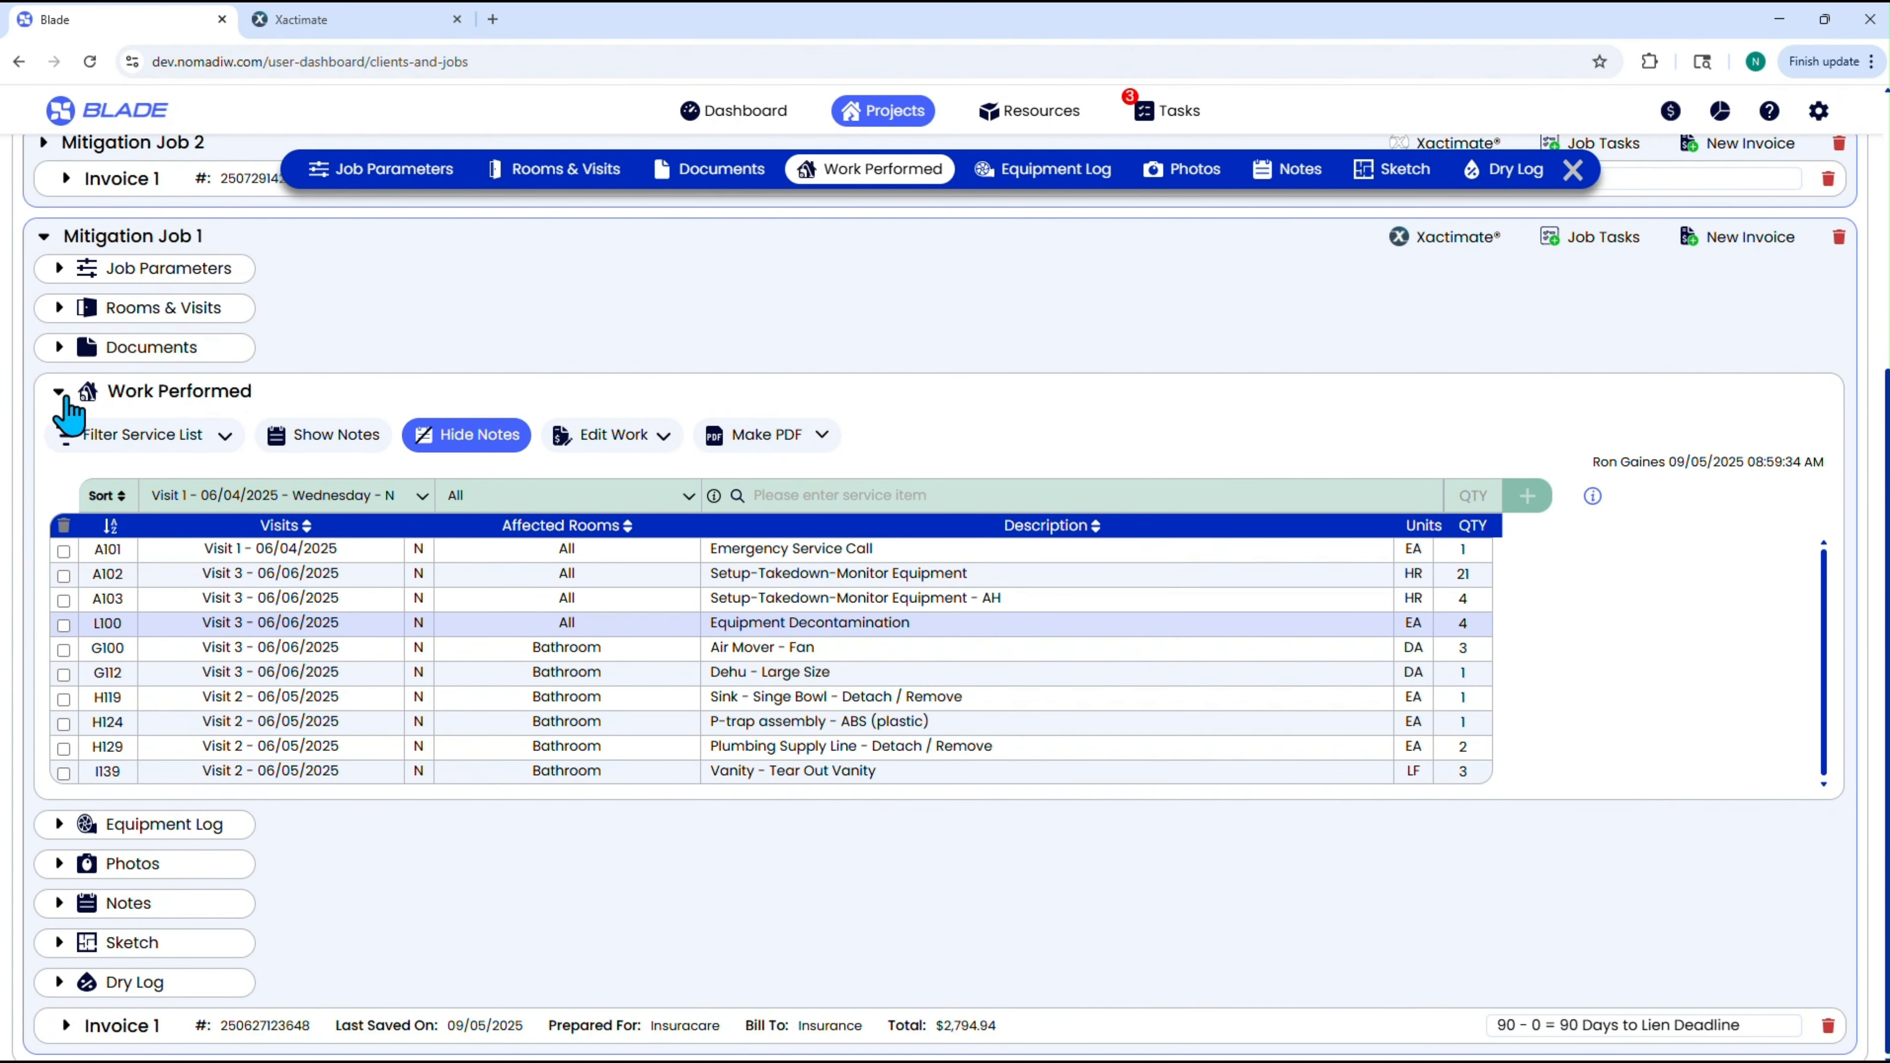
{"action": "left_click", "coordinate": [58, 390]}
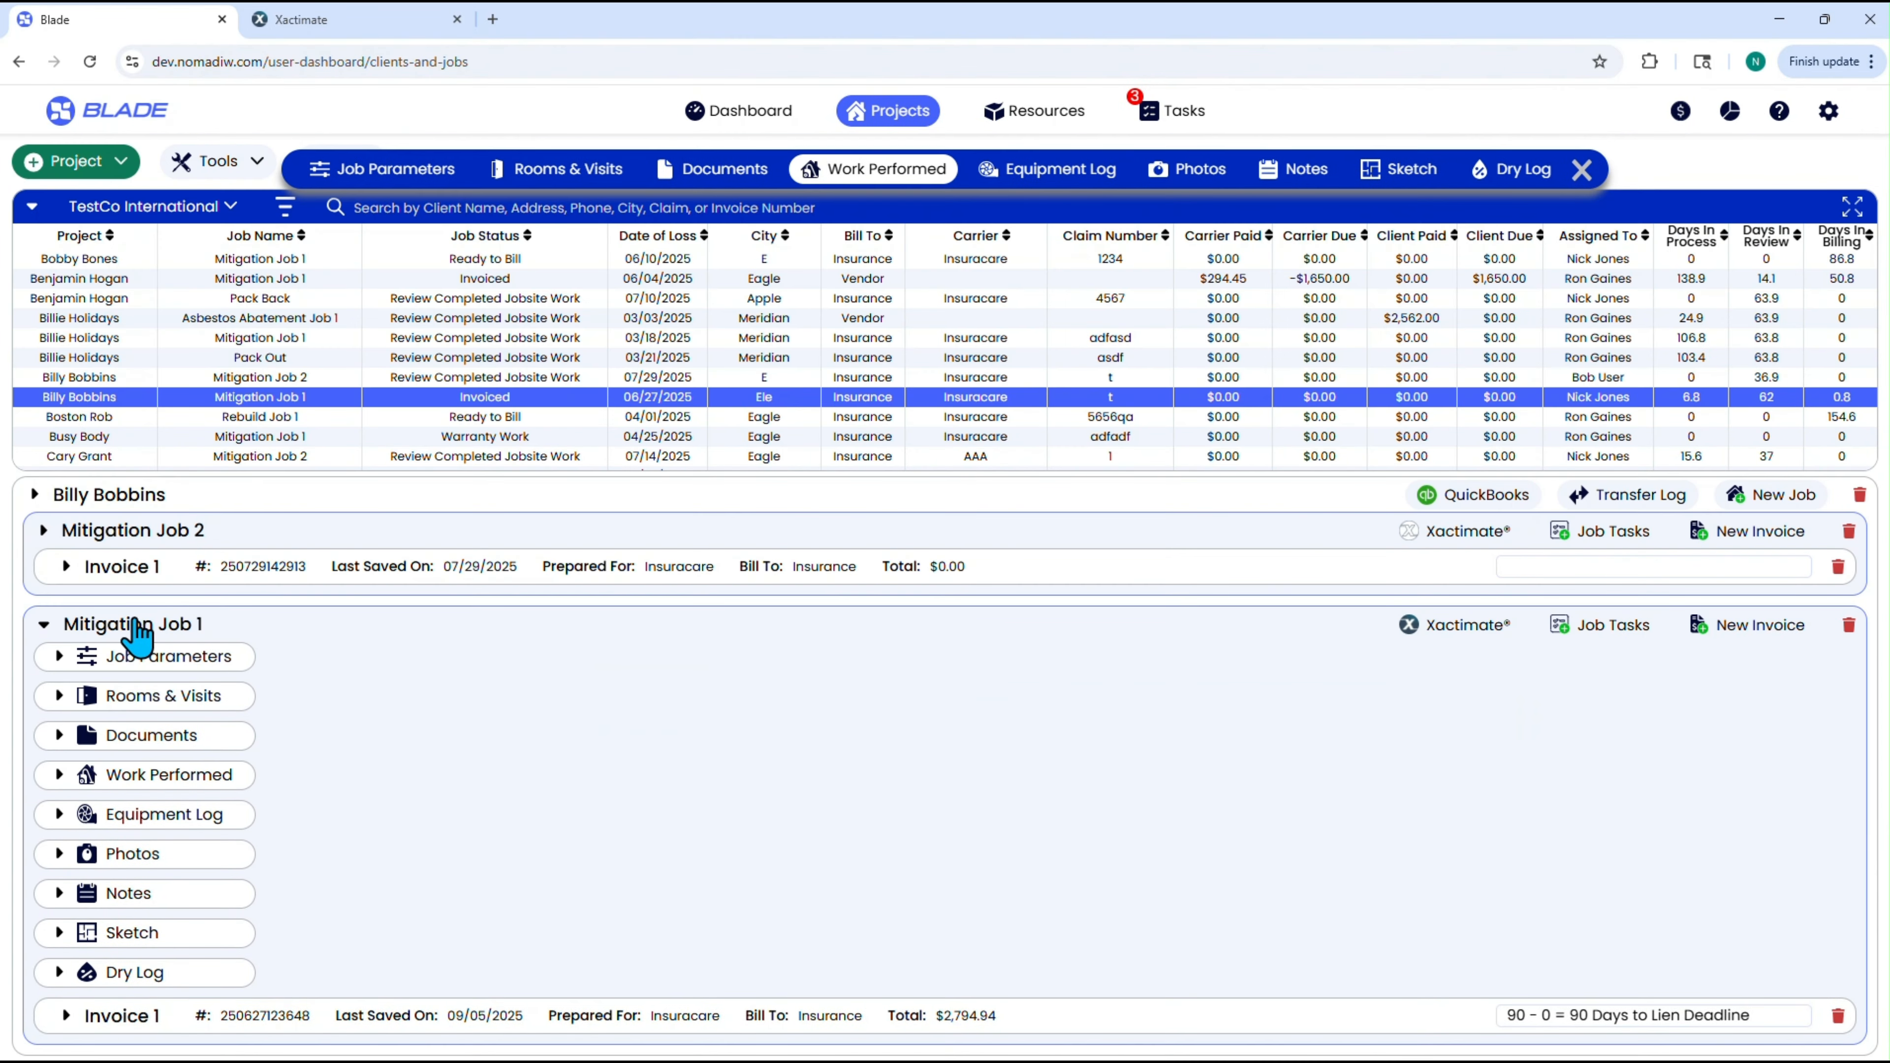
{"action": "left_click", "coordinate": [47, 625]}
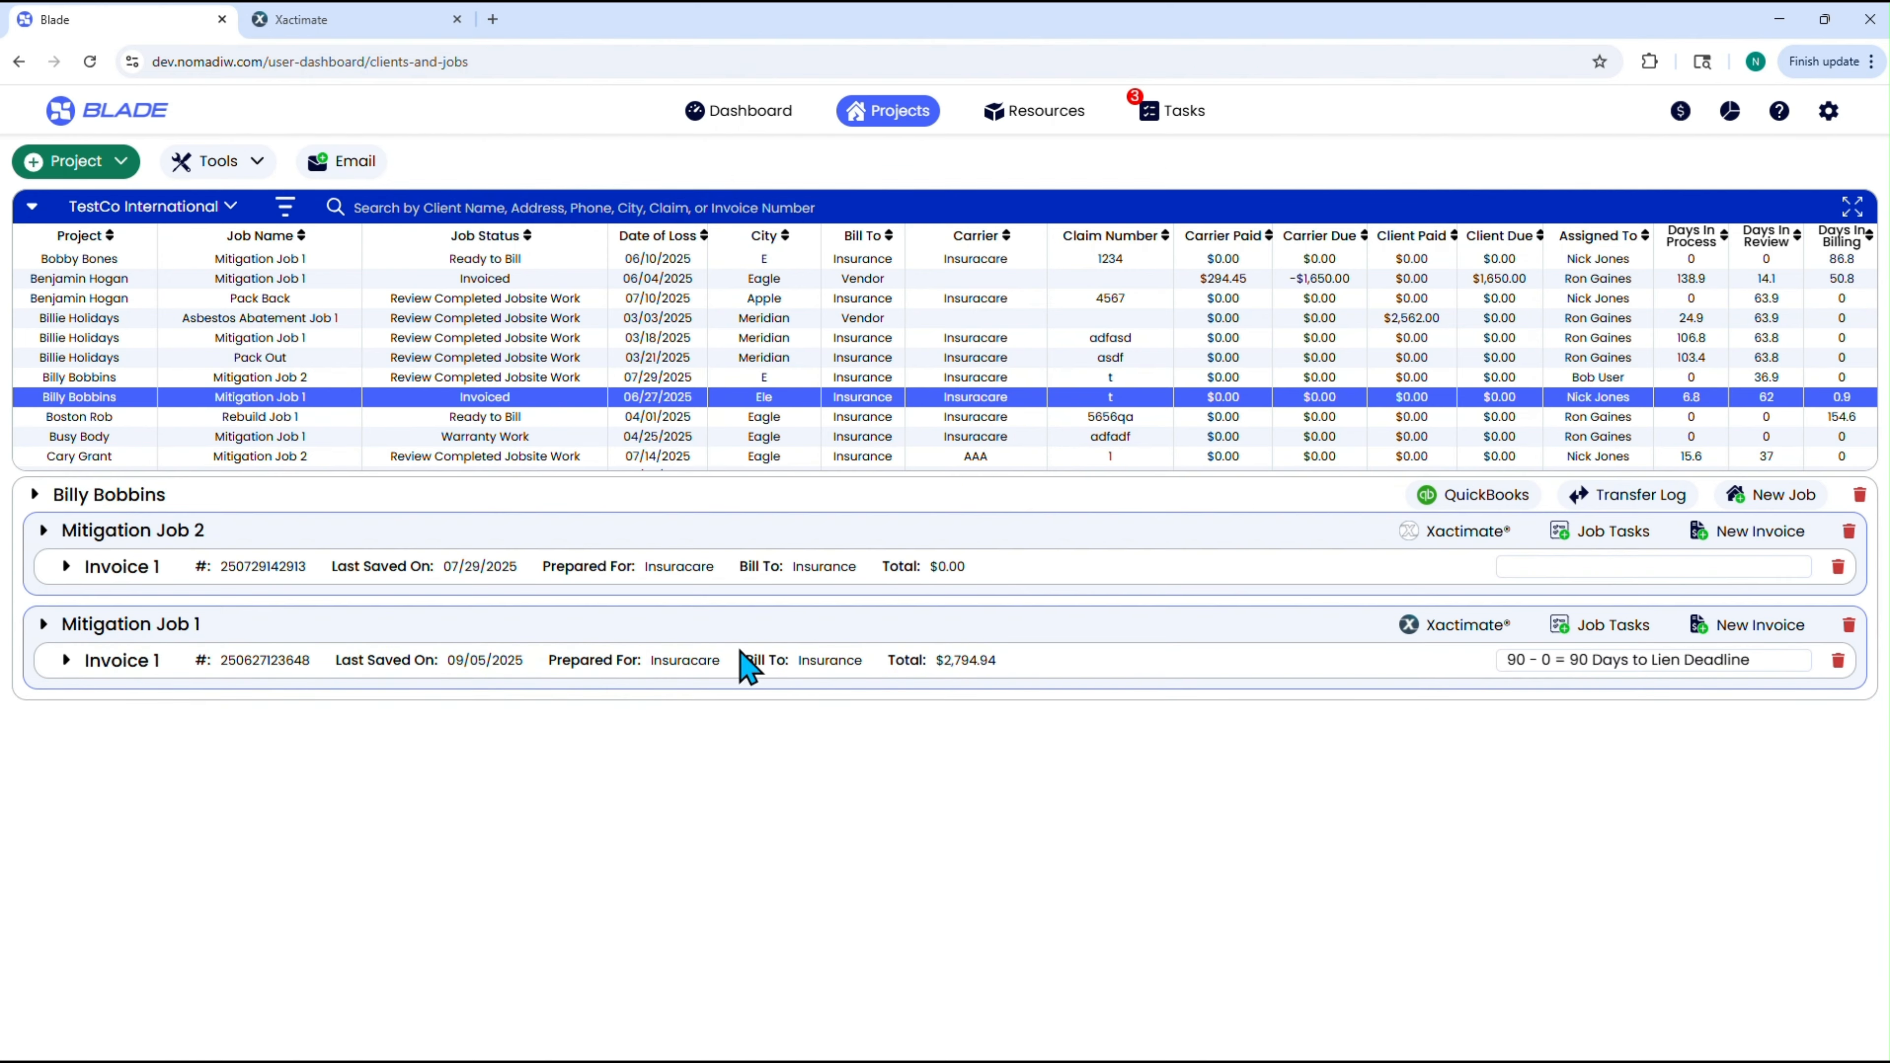
{"action": "left_click", "coordinate": [65, 661]}
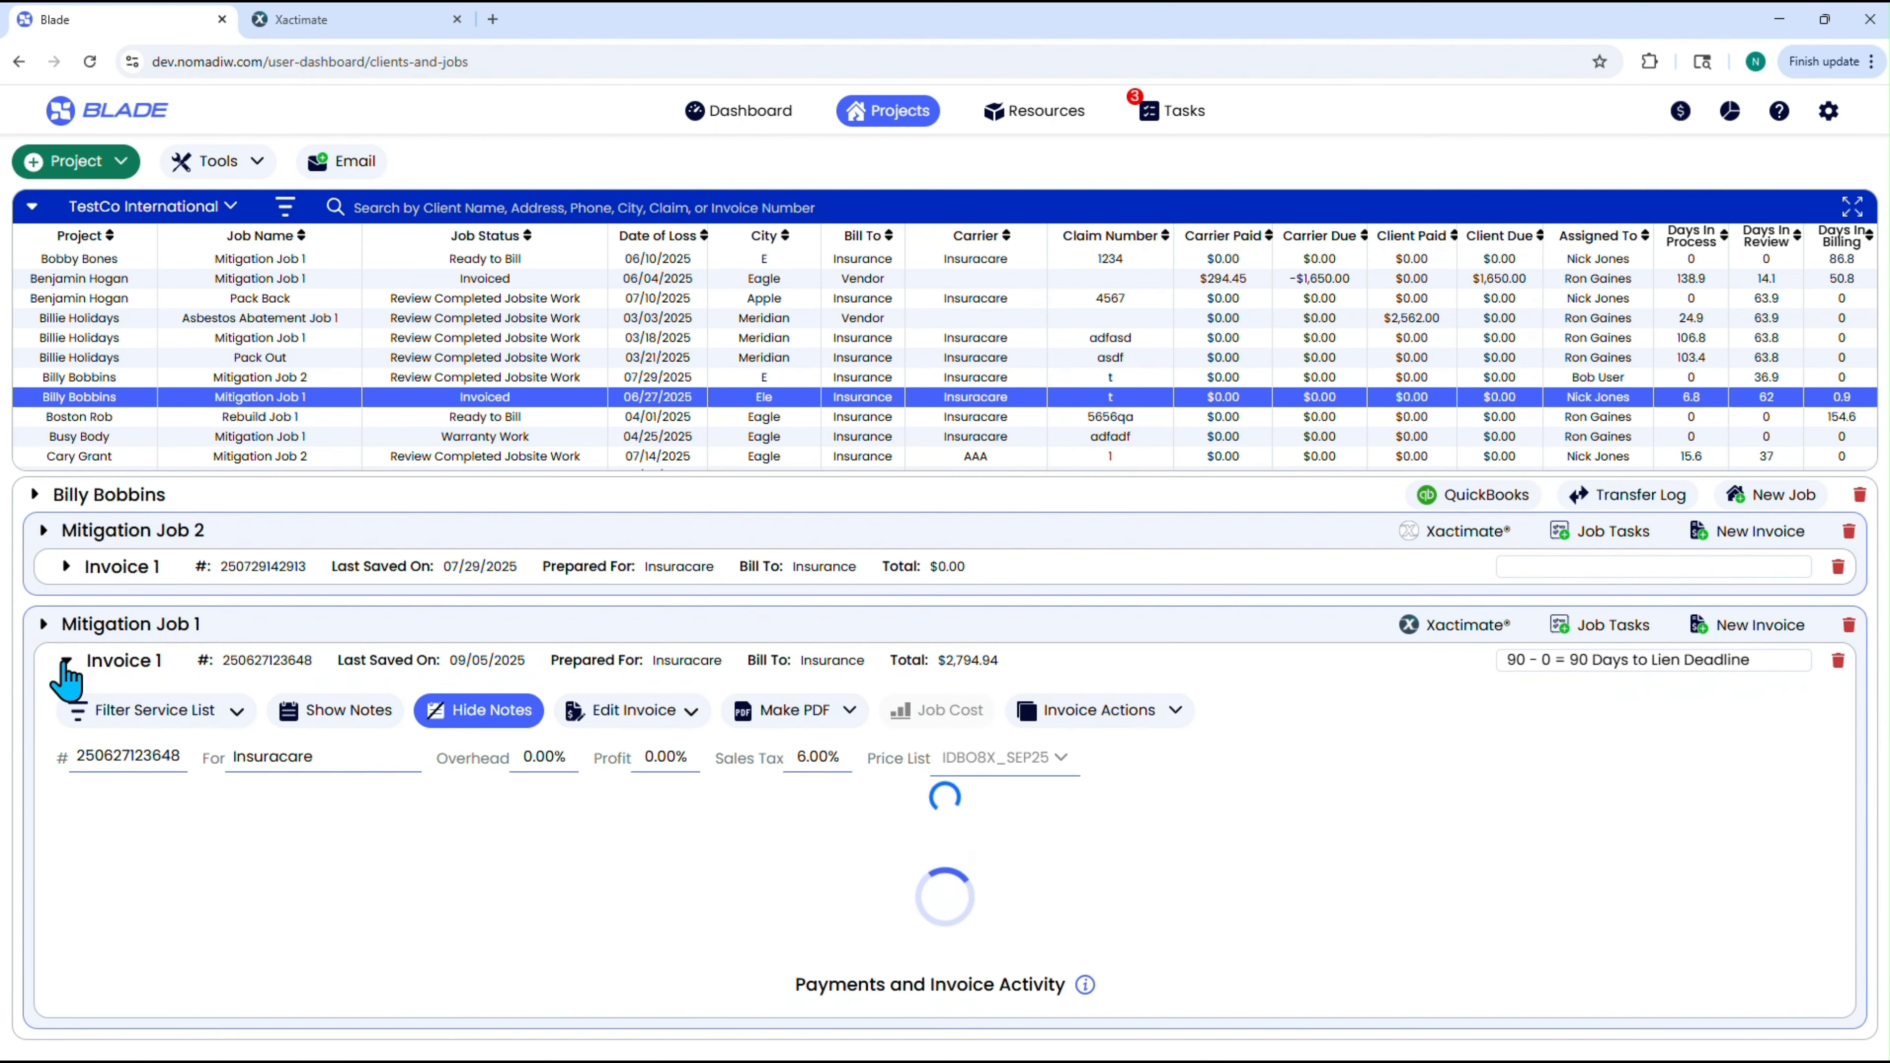
{"action": "scroll", "coordinate": [1265, 752], "scroll_direction": "down", "scroll_amount": 2}
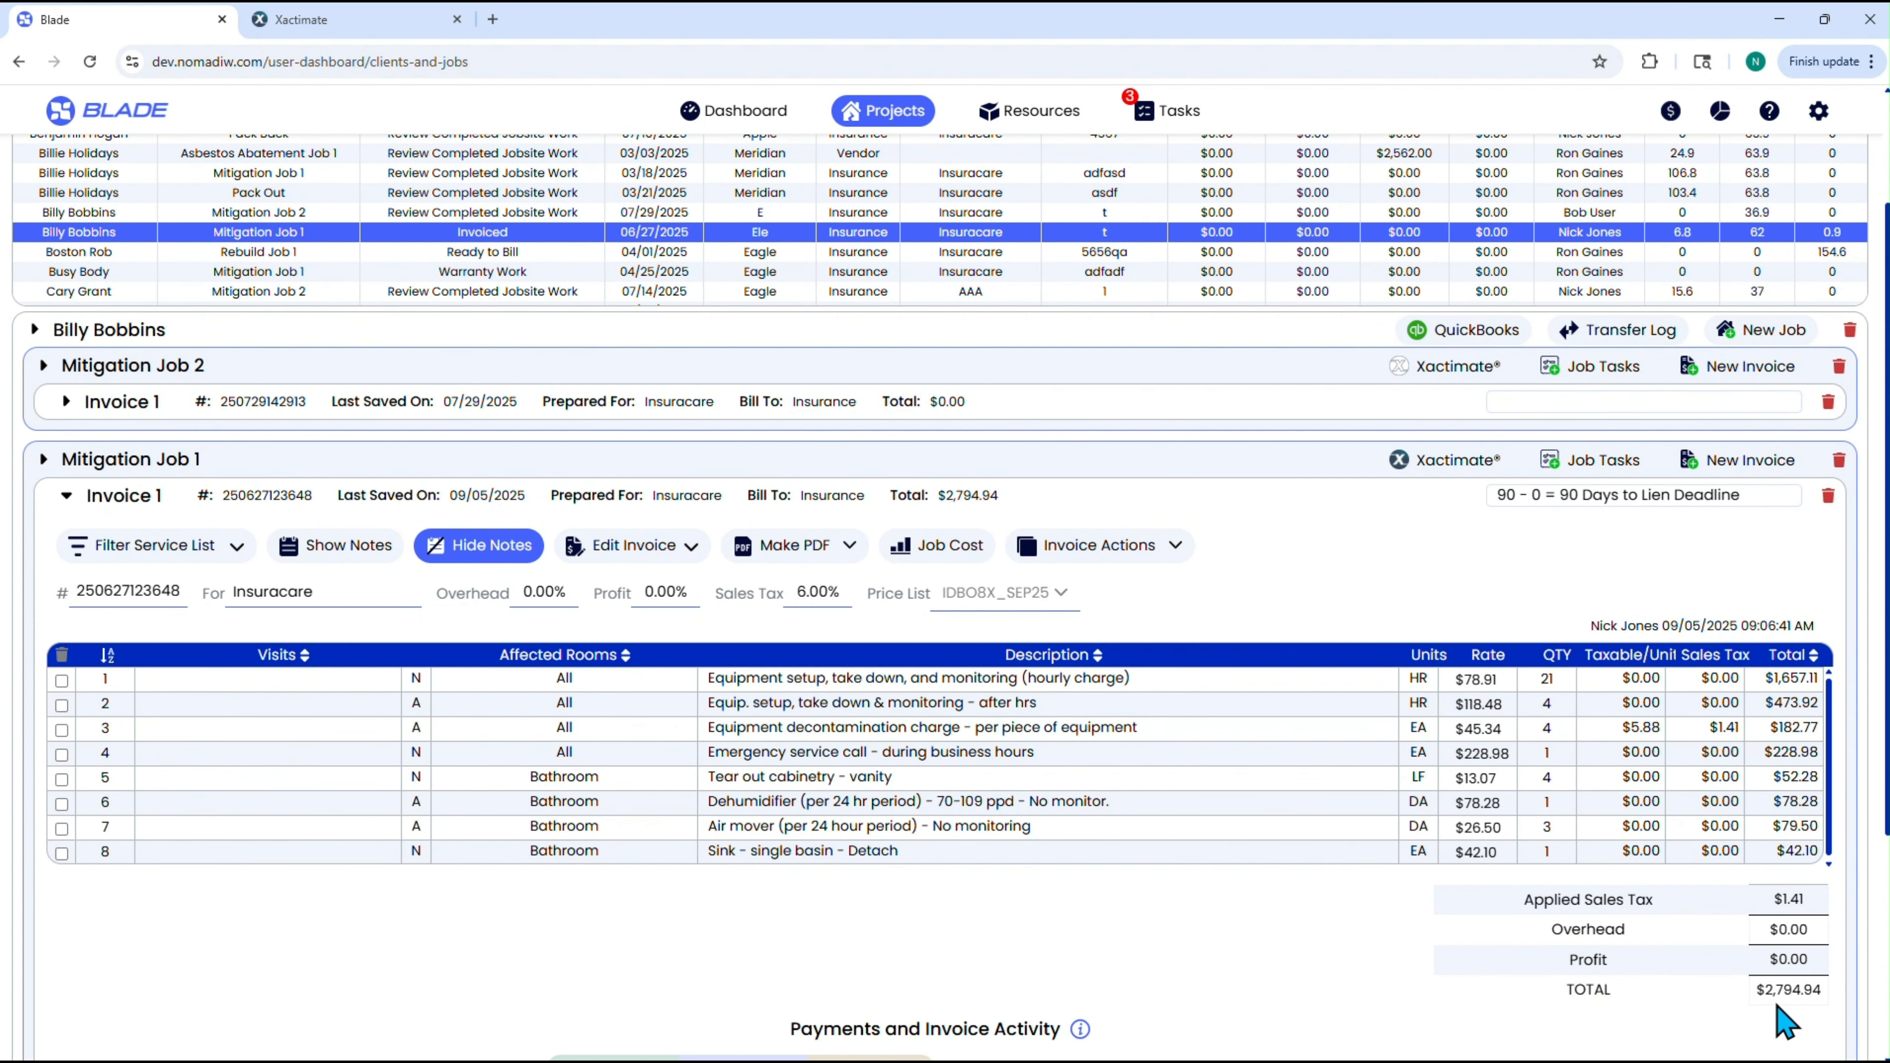
{"action": "scroll", "coordinate": [1265, 890], "scroll_direction": "down", "scroll_amount": 4}
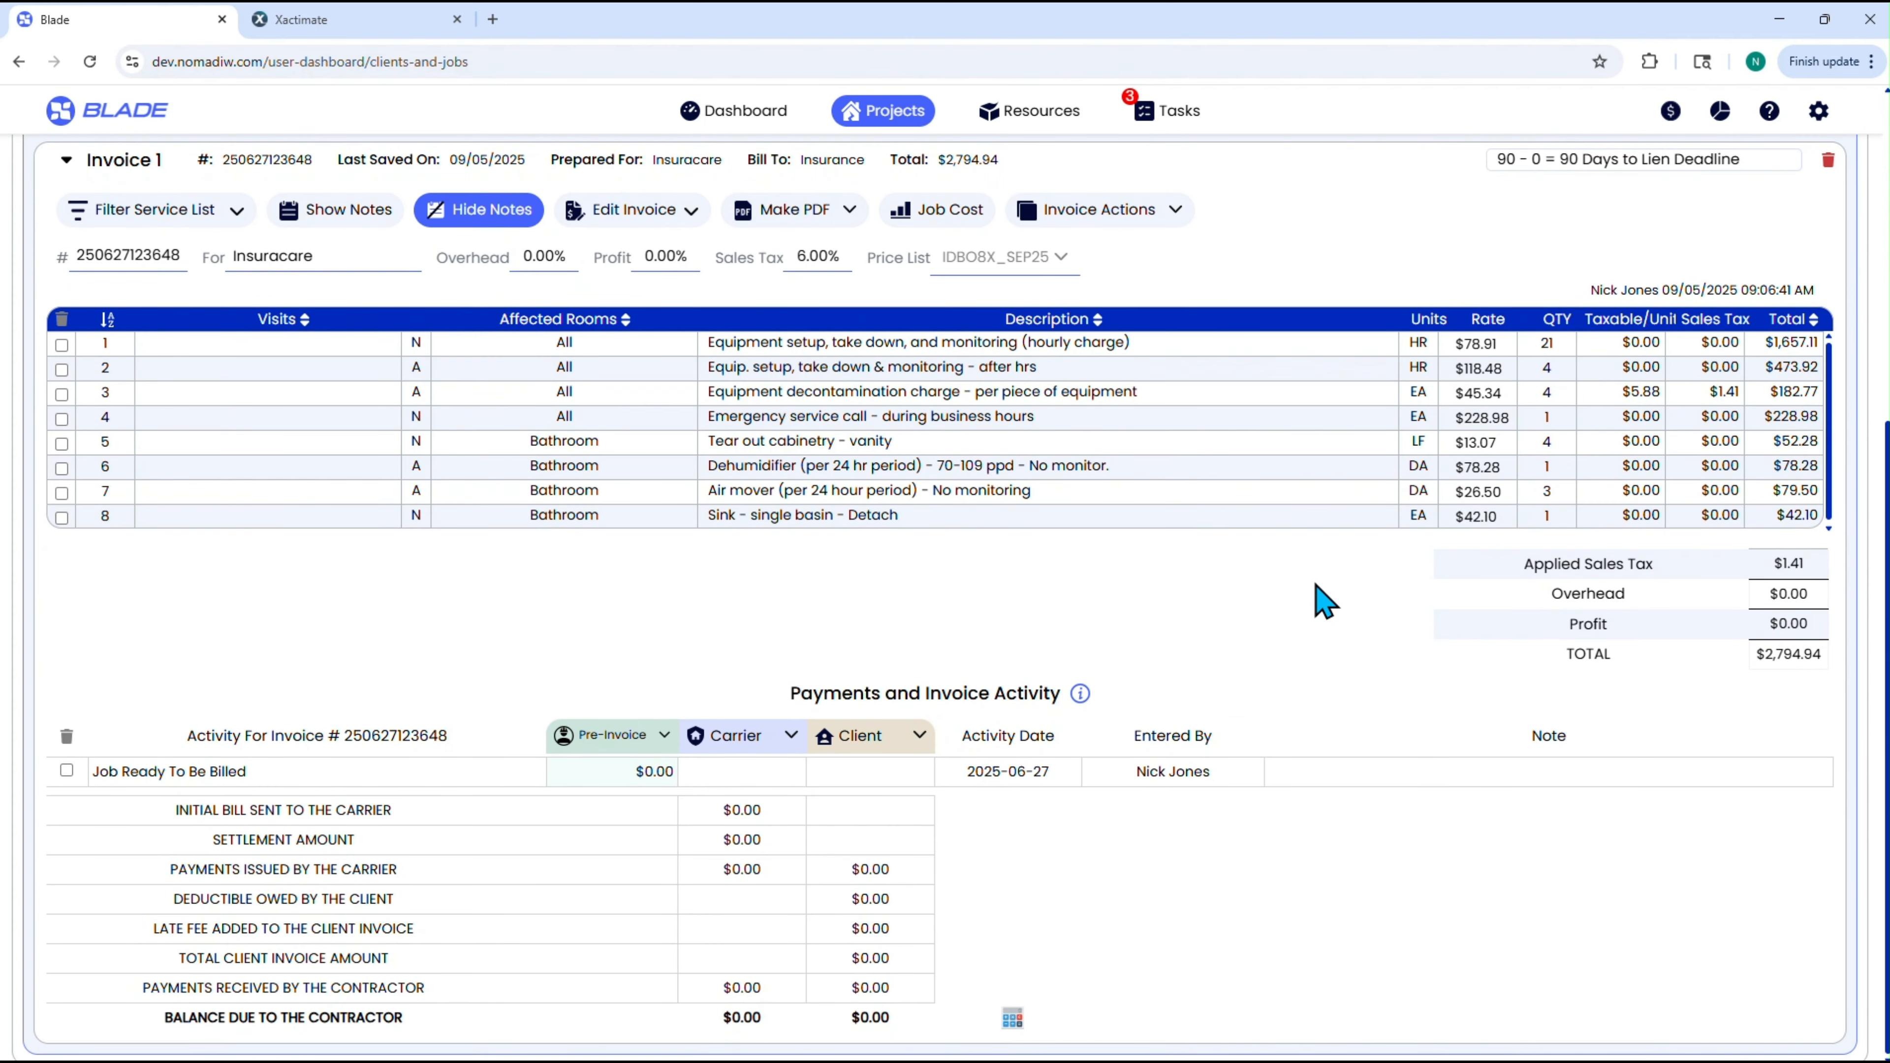
Examine the carrier and client activity options available for Invoice 1.
{"action": "left_click", "coordinate": [792, 735]}
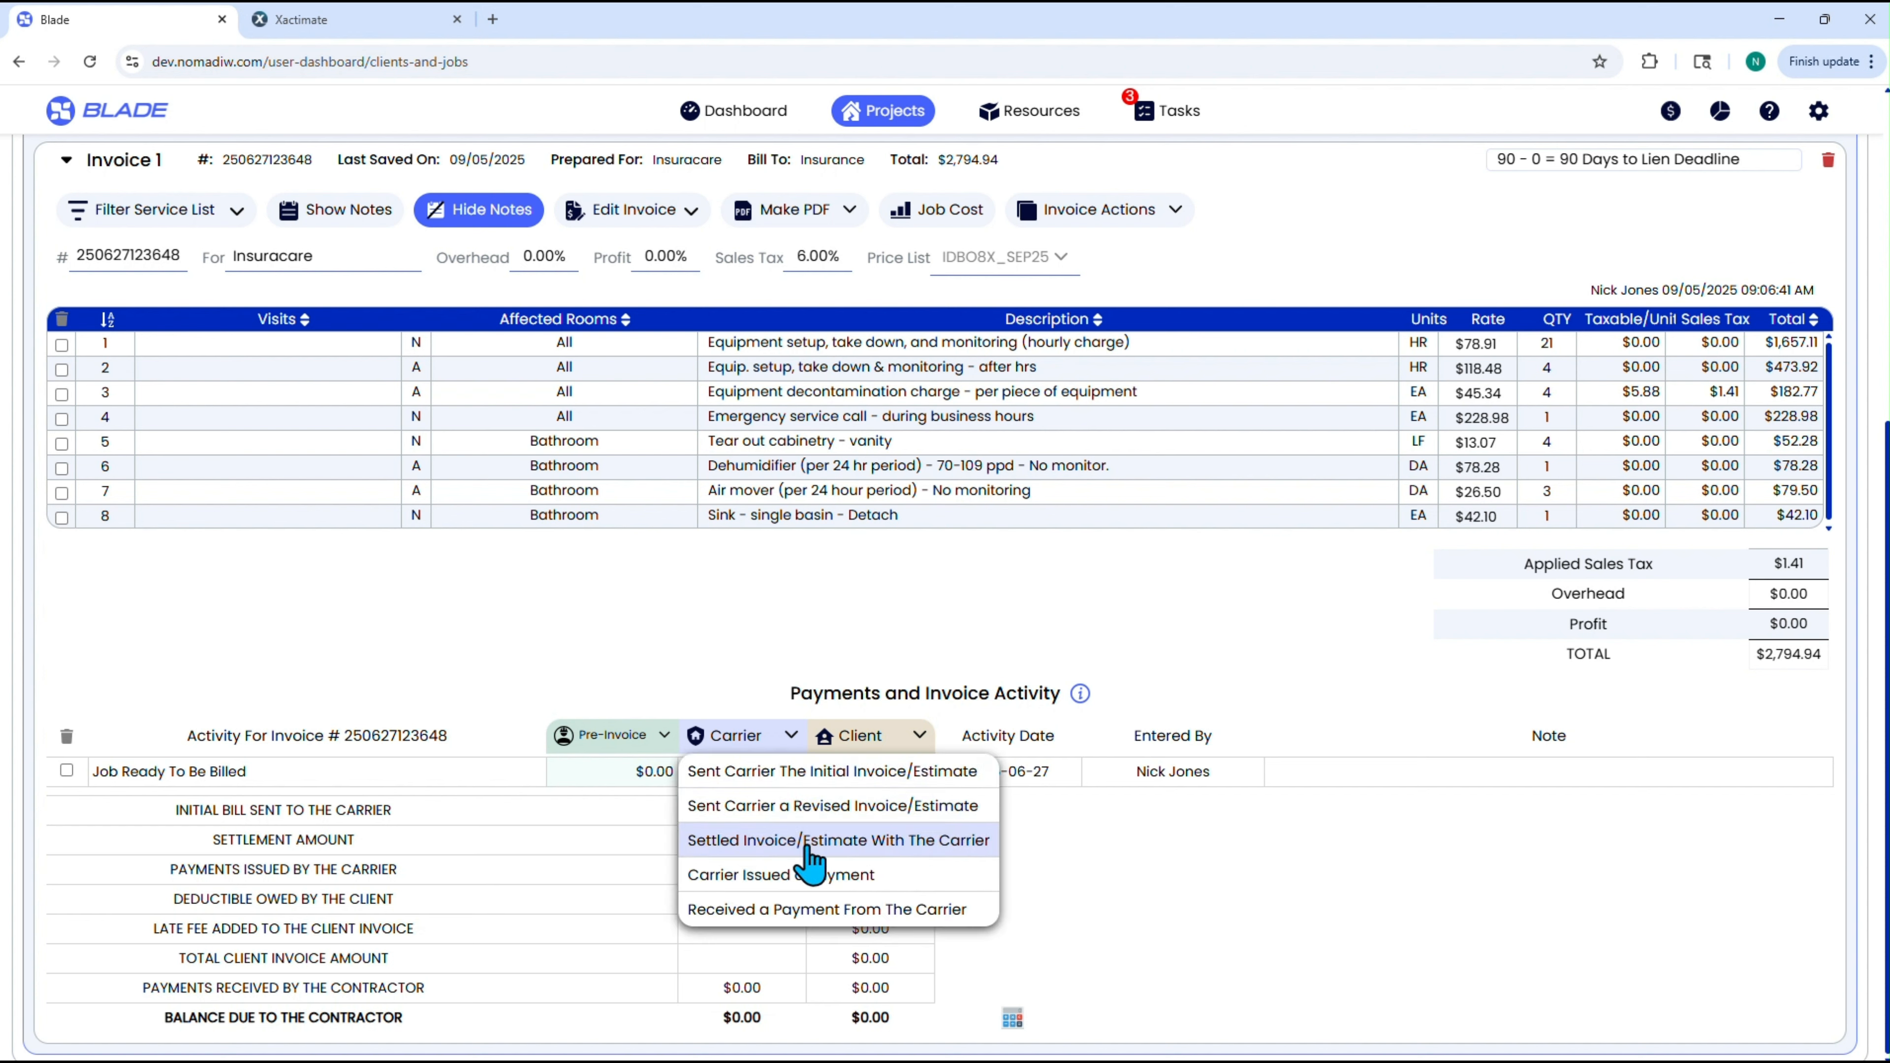
{"action": "left_click", "coordinate": [863, 737]}
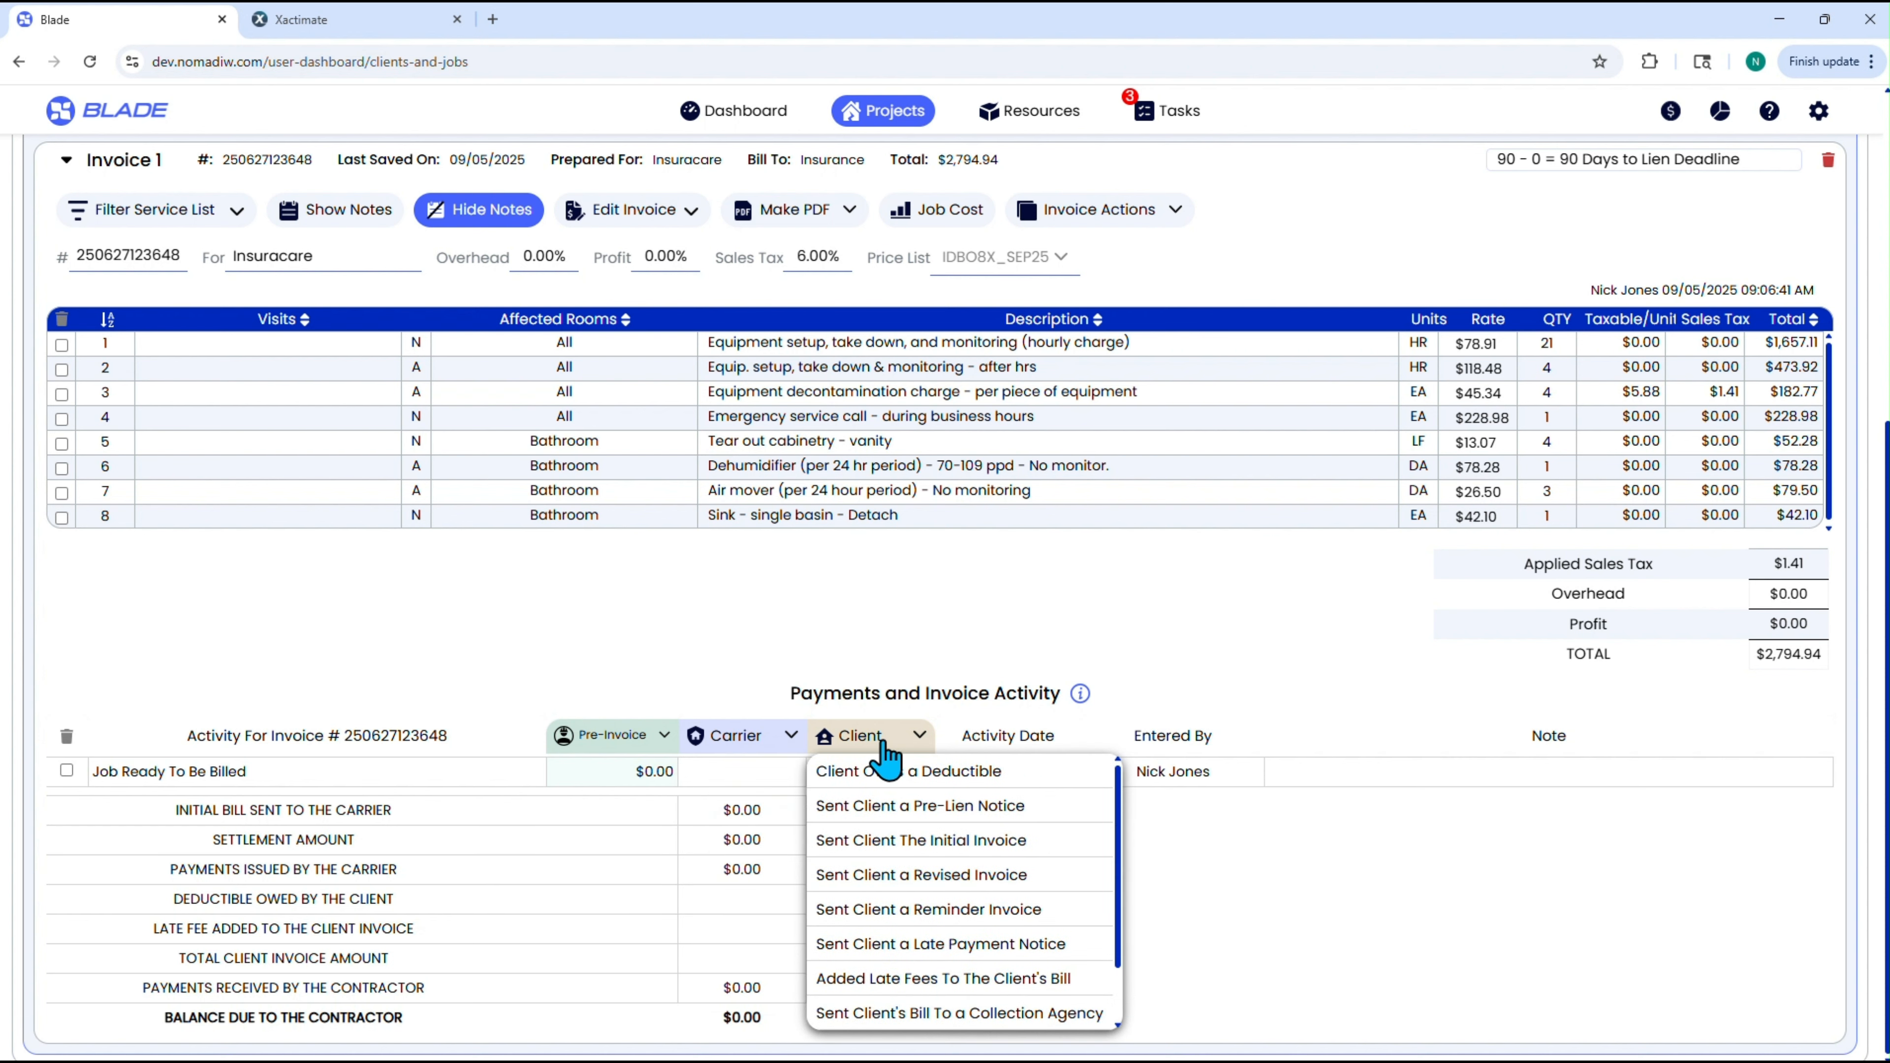
{"action": "scroll", "coordinate": [937, 909], "scroll_direction": "down", "scroll_amount": 1}
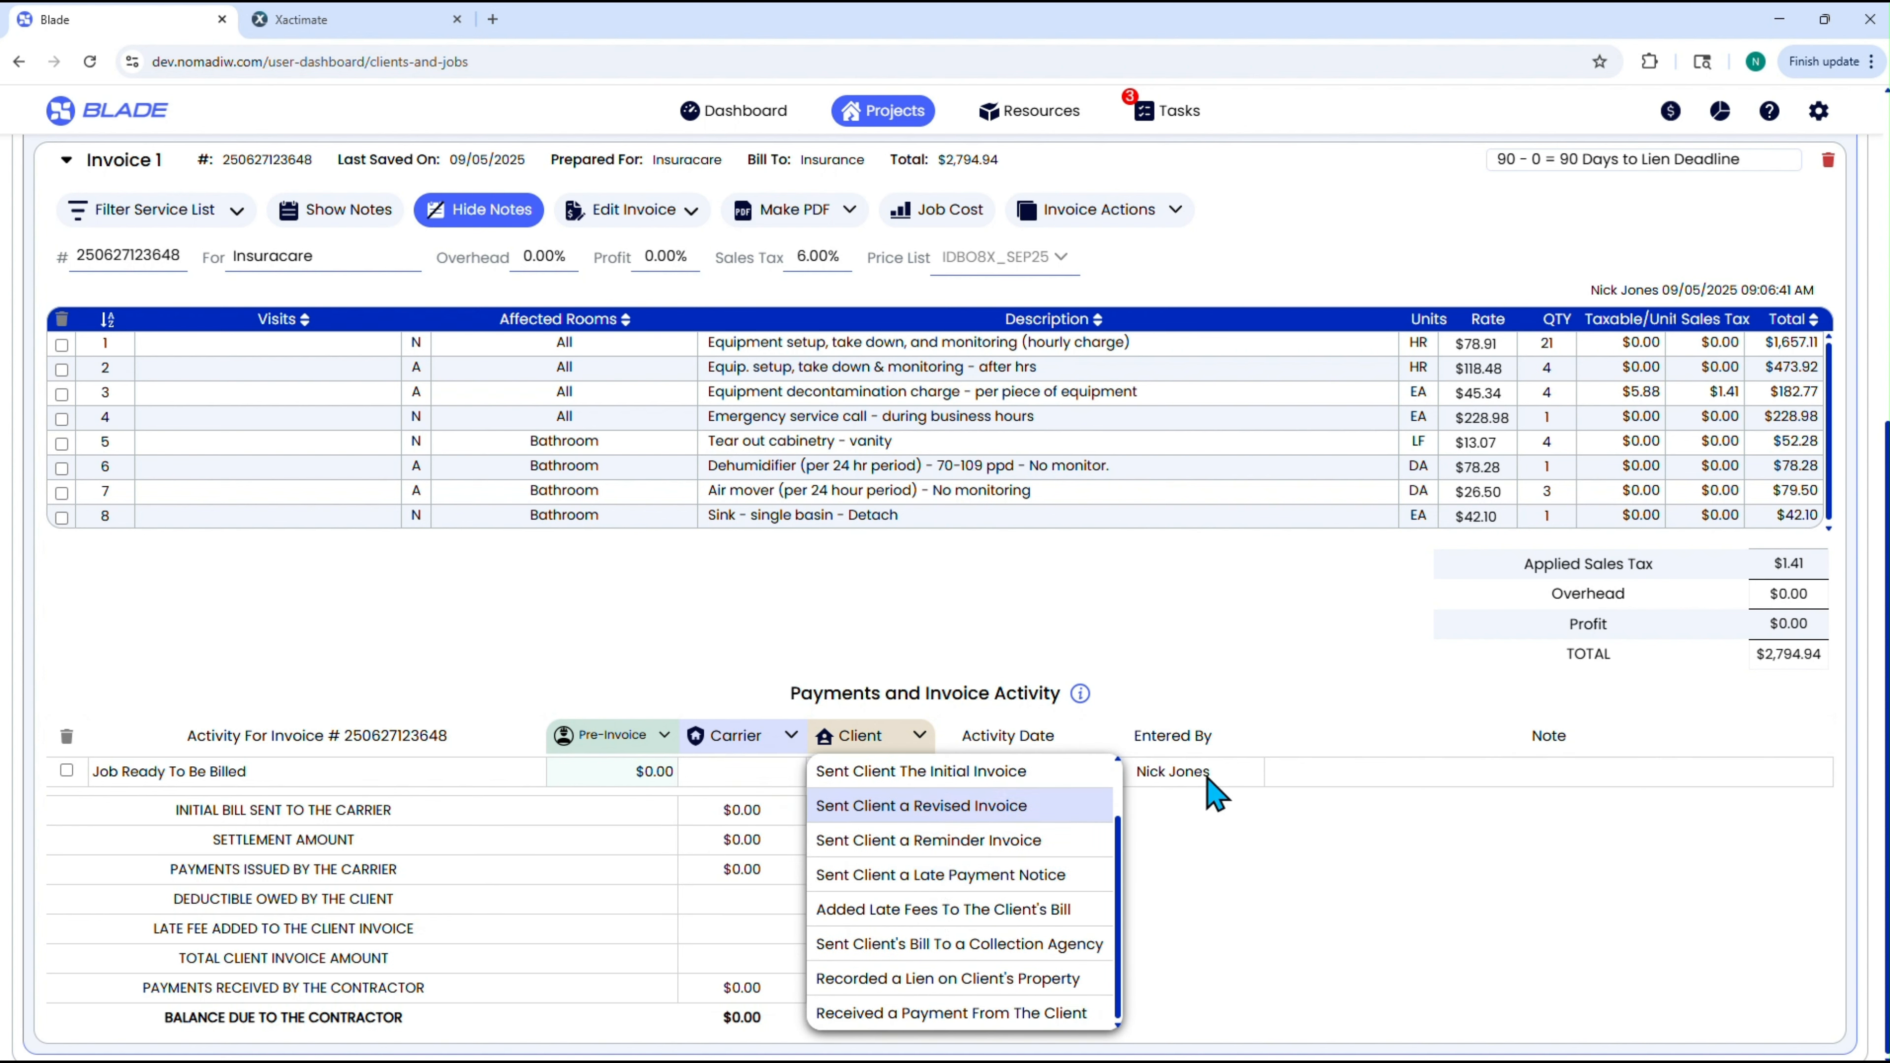
{"action": "left_click", "coordinate": [1207, 588]}
Open the job costs of Invoice 1 and set the actual equipment cost to $125.
{"action": "scroll", "coordinate": [1119, 601], "scroll_direction": "up", "scroll_amount": 2}
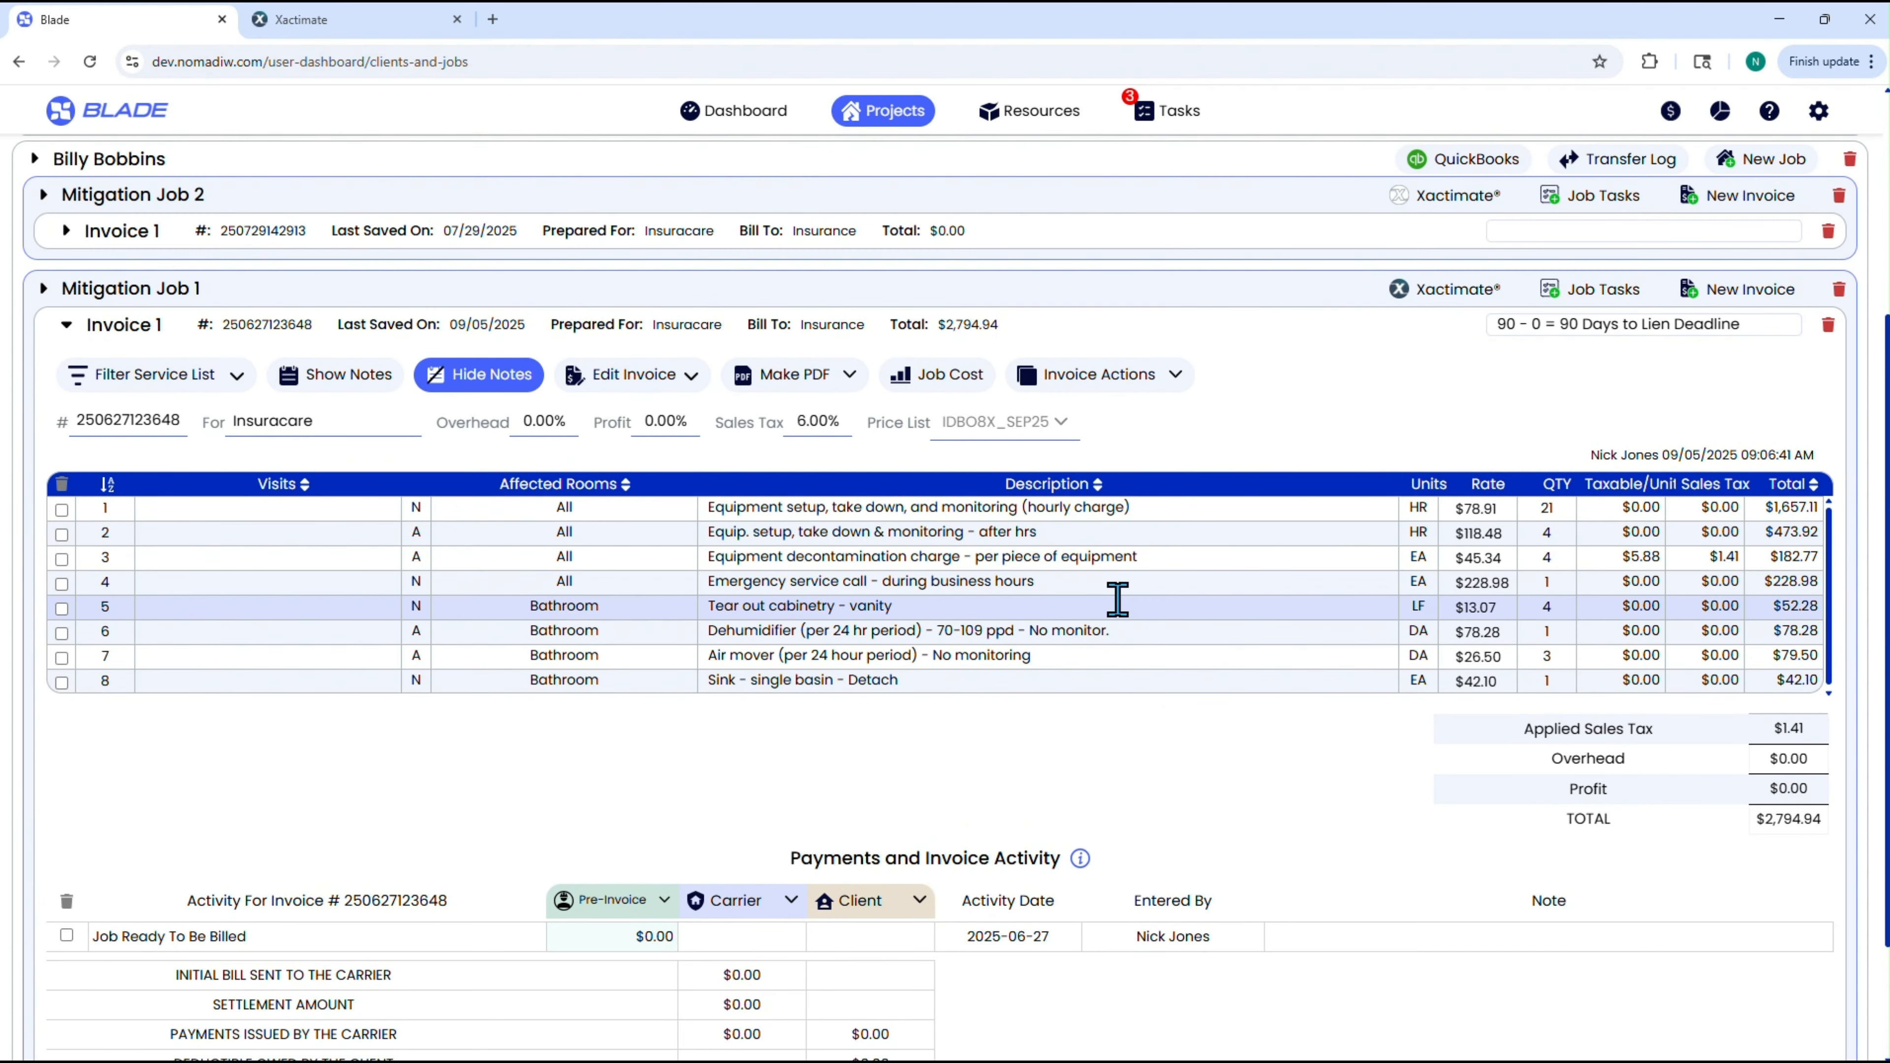
{"action": "scroll", "coordinate": [1117, 601], "scroll_direction": "up", "scroll_amount": 2}
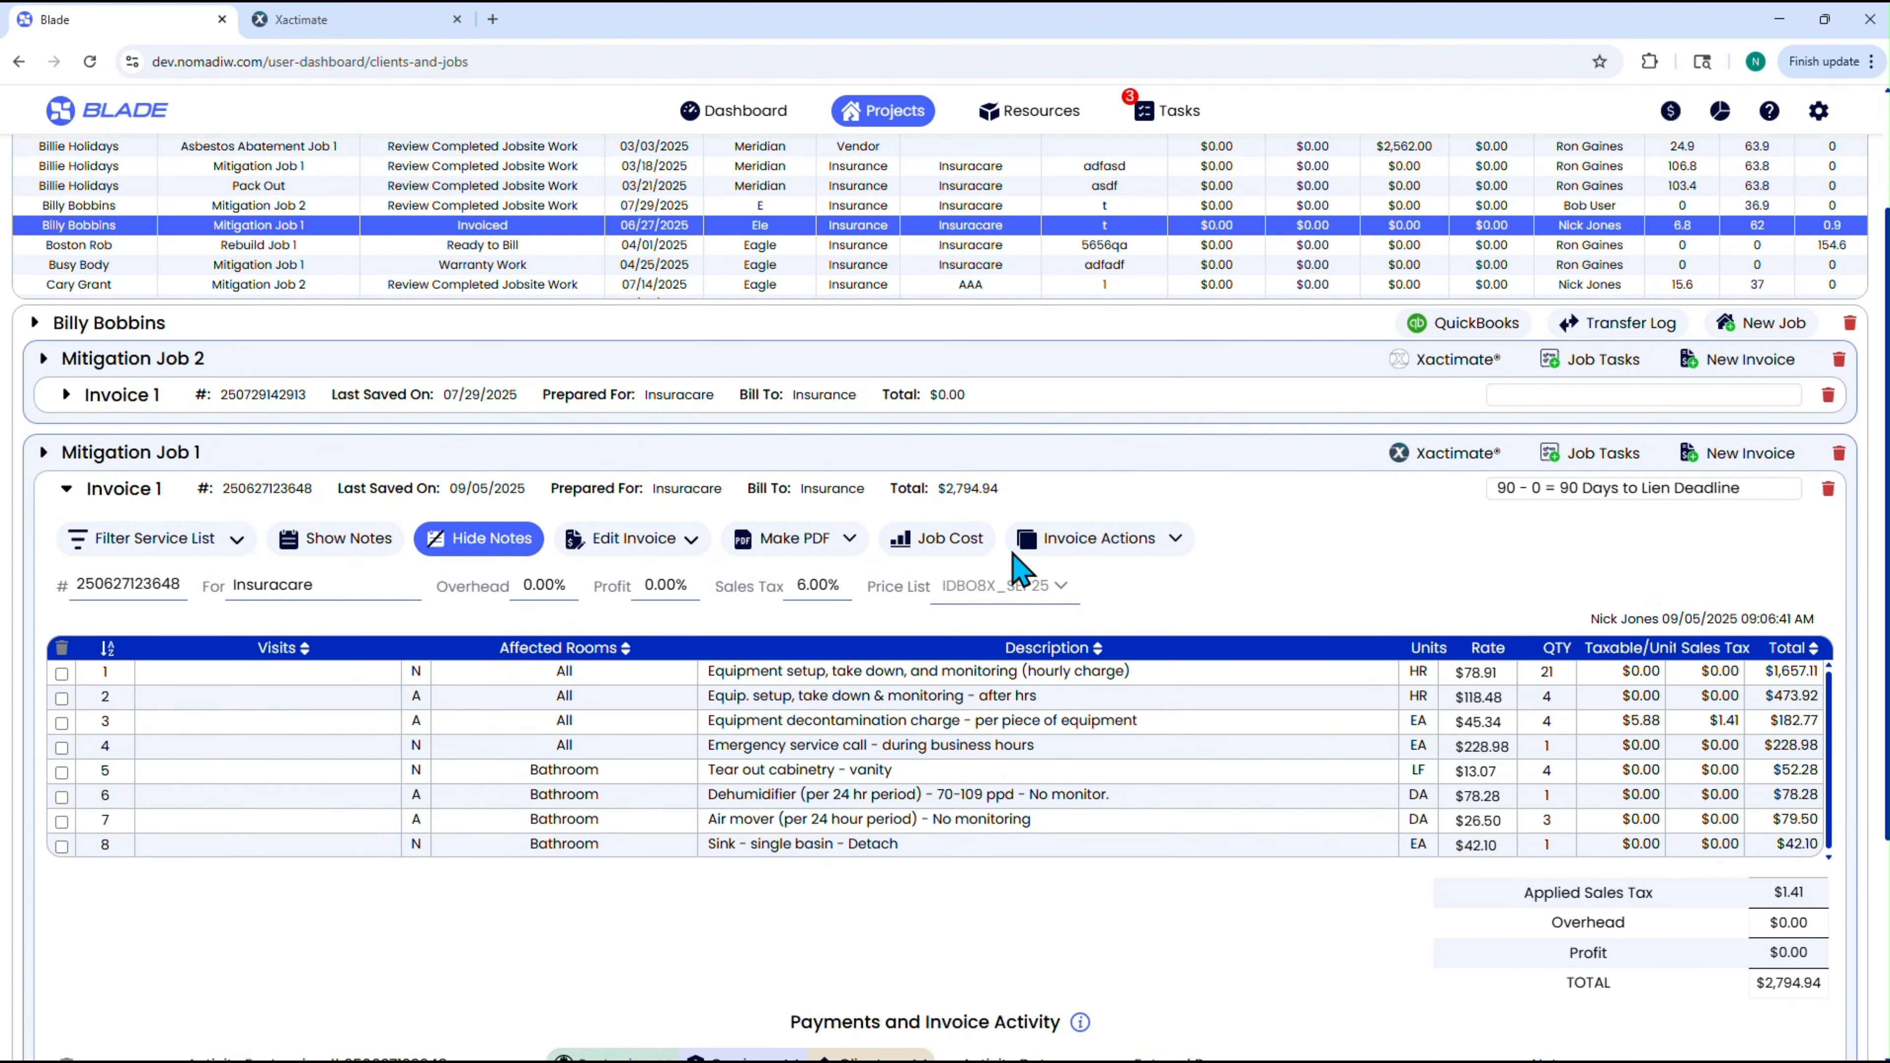
{"action": "left_click", "coordinate": [960, 540]}
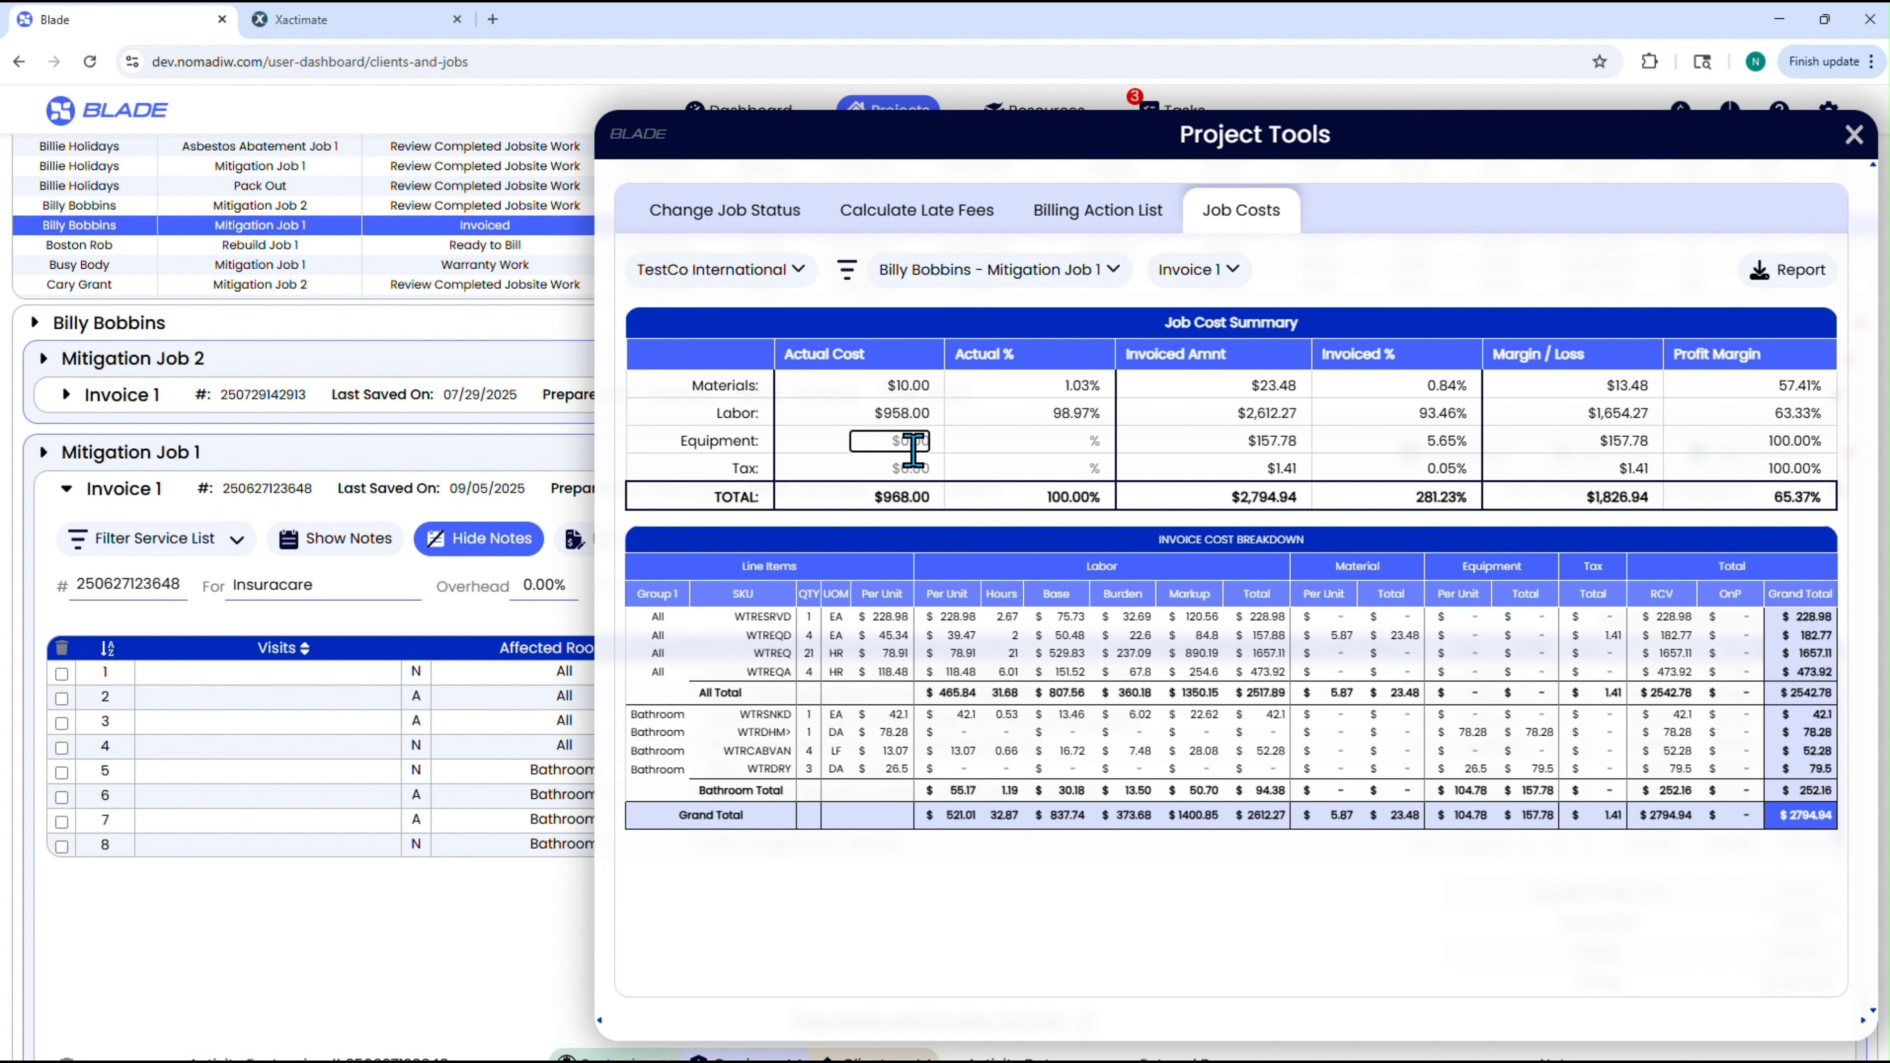
{"action": "type", "text": "125"}
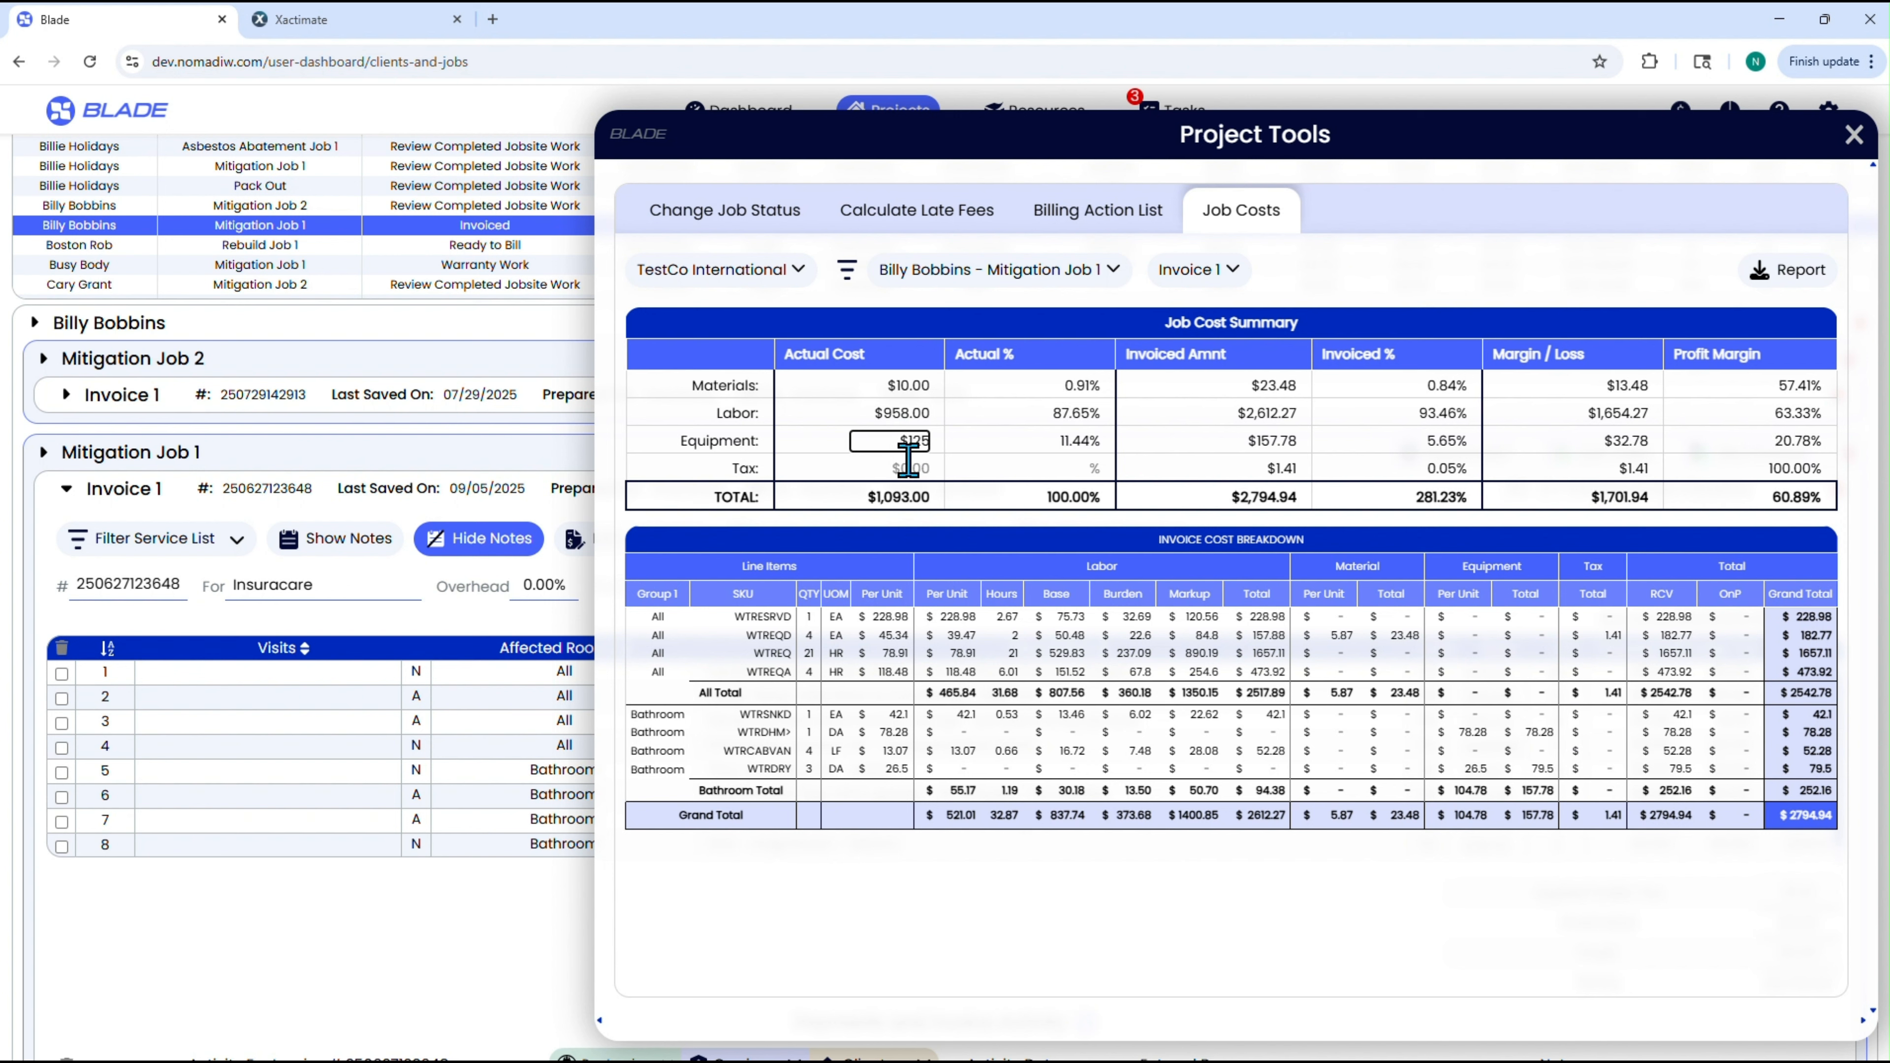
{"action": "left_click", "coordinate": [907, 469]}
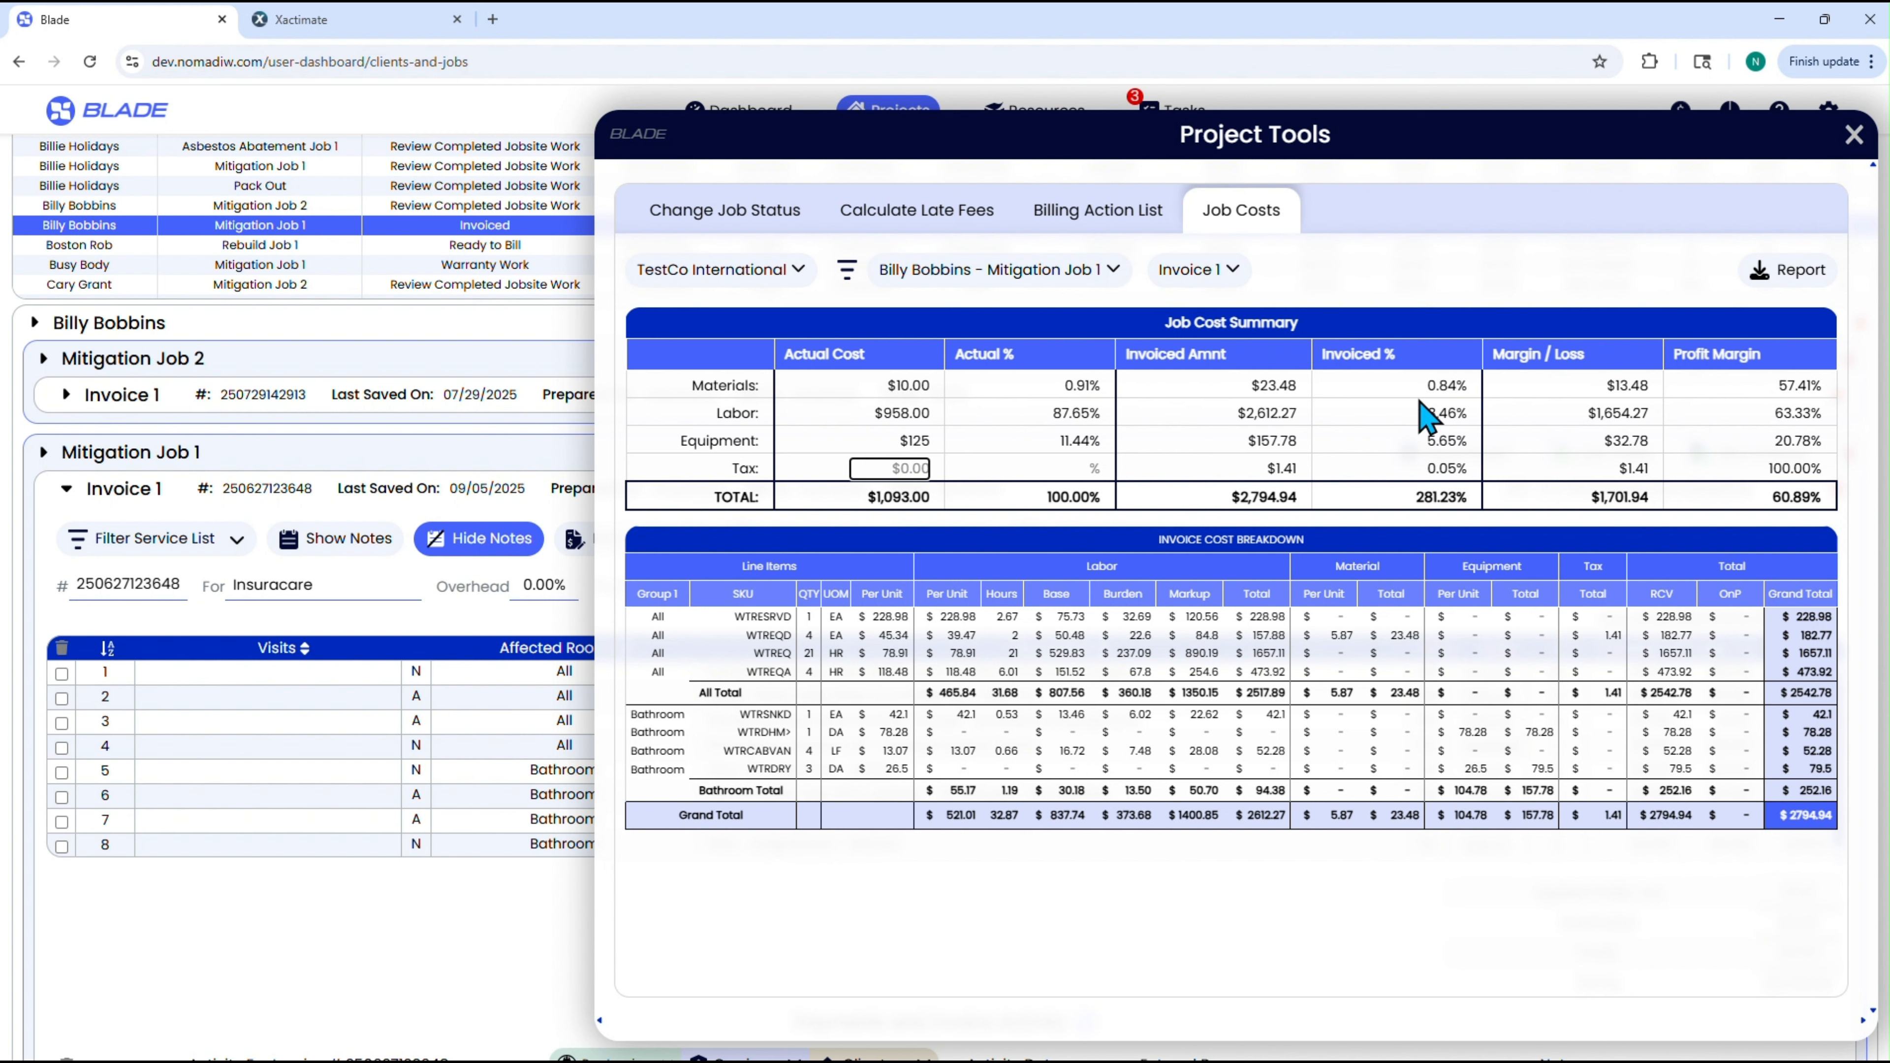
Download the job cost report, dismiss the multiple-download permission request, and close the project tools.
{"action": "left_click", "coordinate": [1800, 286]}
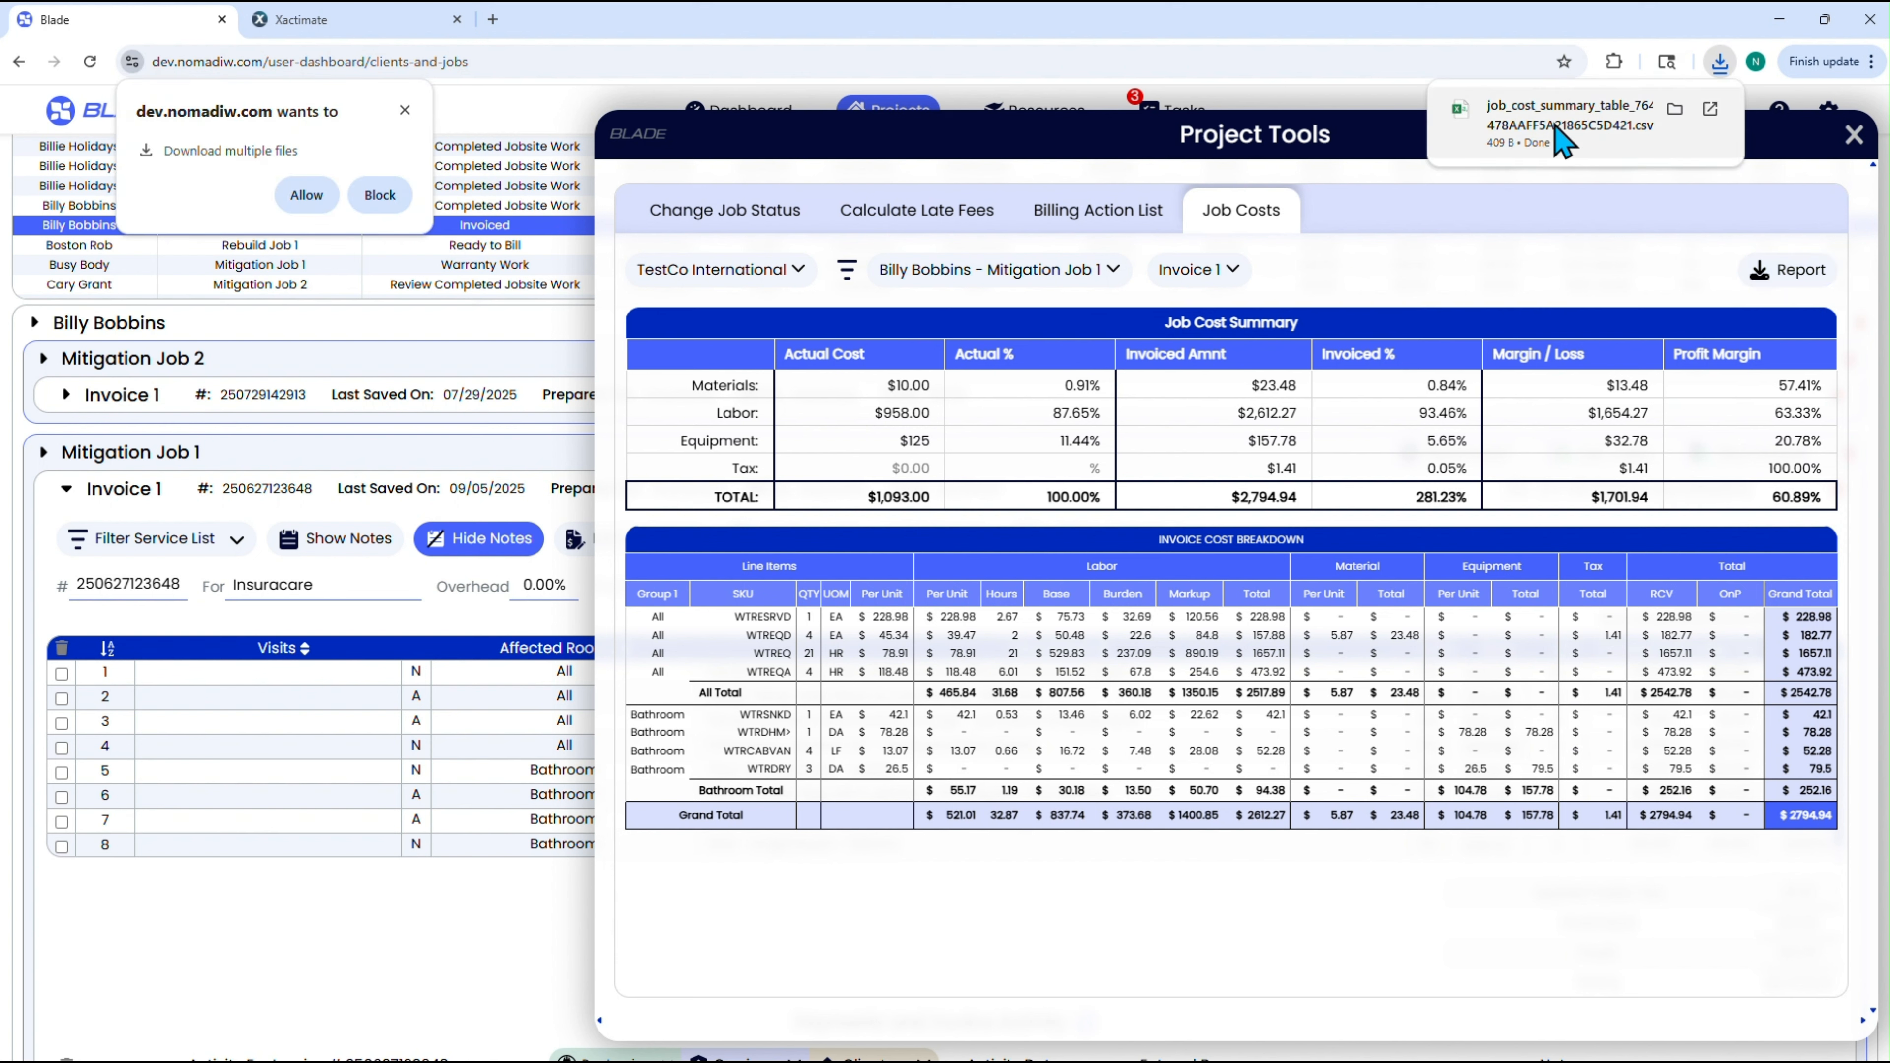
{"action": "left_click", "coordinate": [405, 109]}
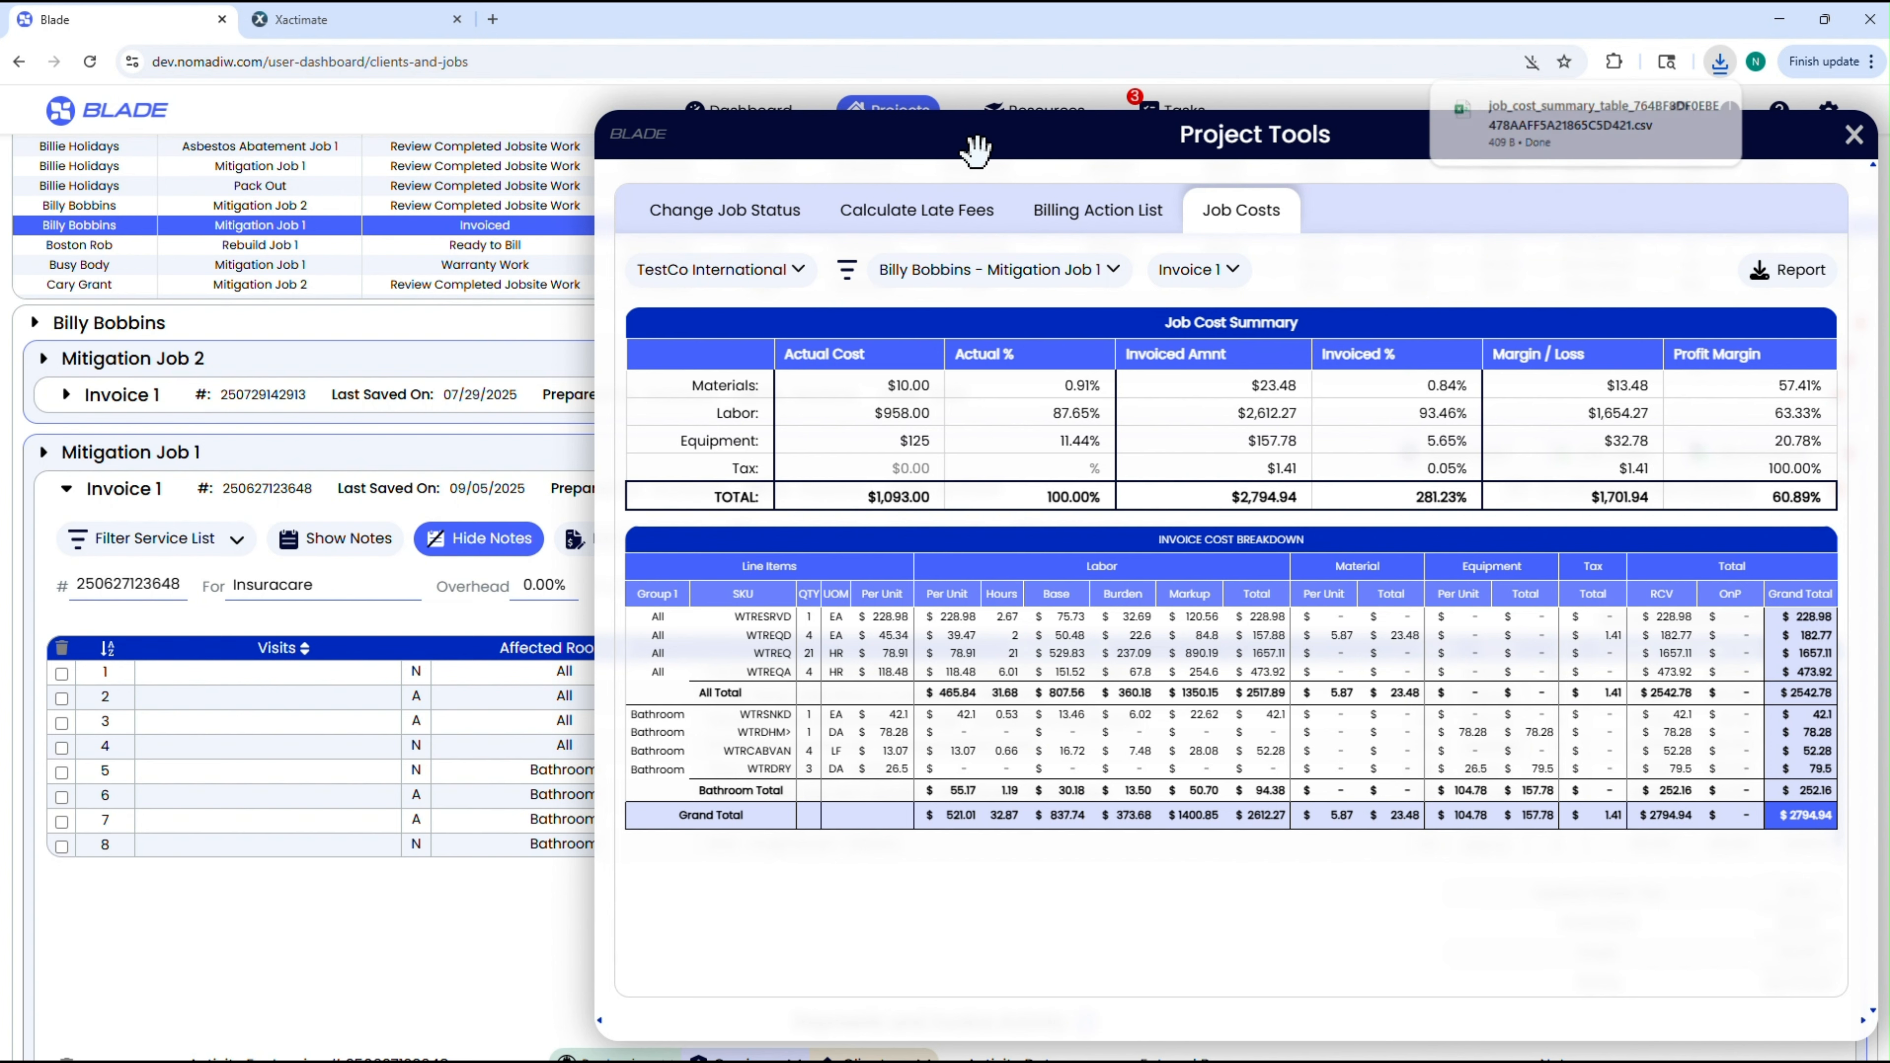
{"action": "left_click_drag", "start_coordinate": [971, 128], "coordinate": [810, 112]}
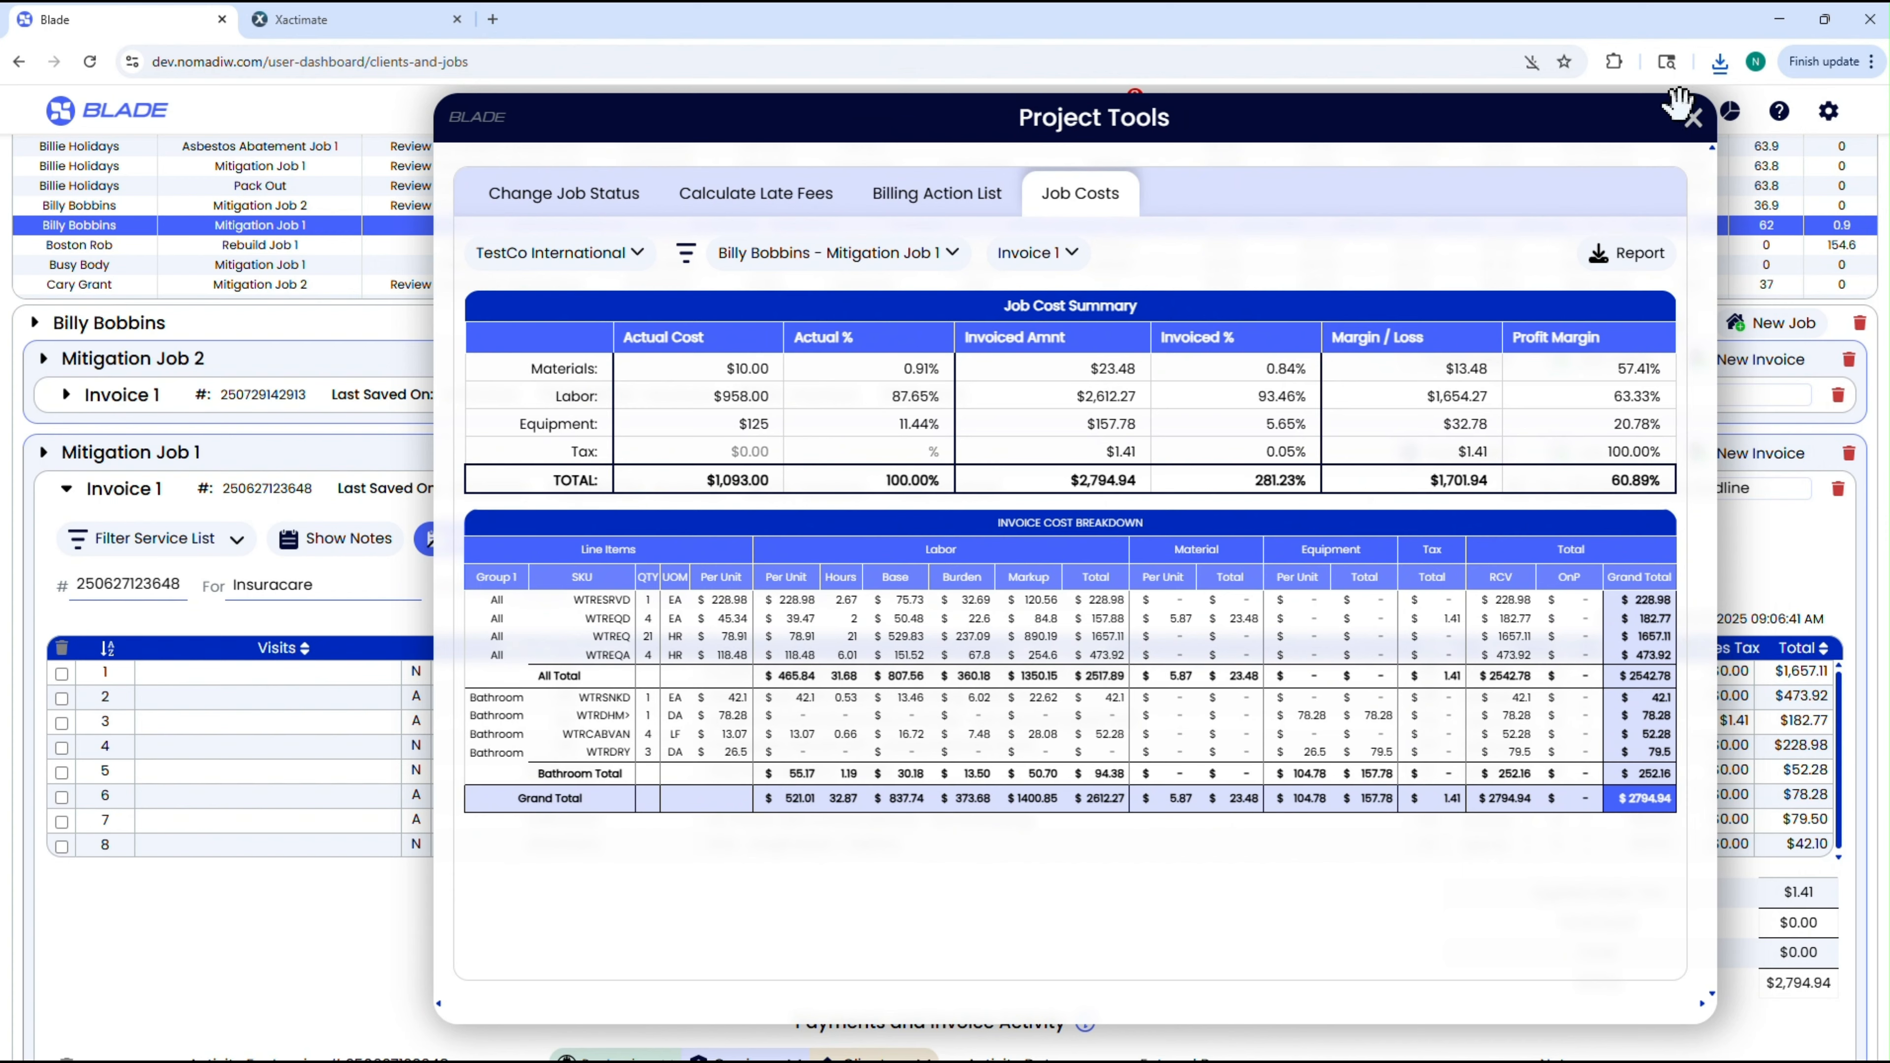
{"action": "left_click", "coordinate": [1694, 124]}
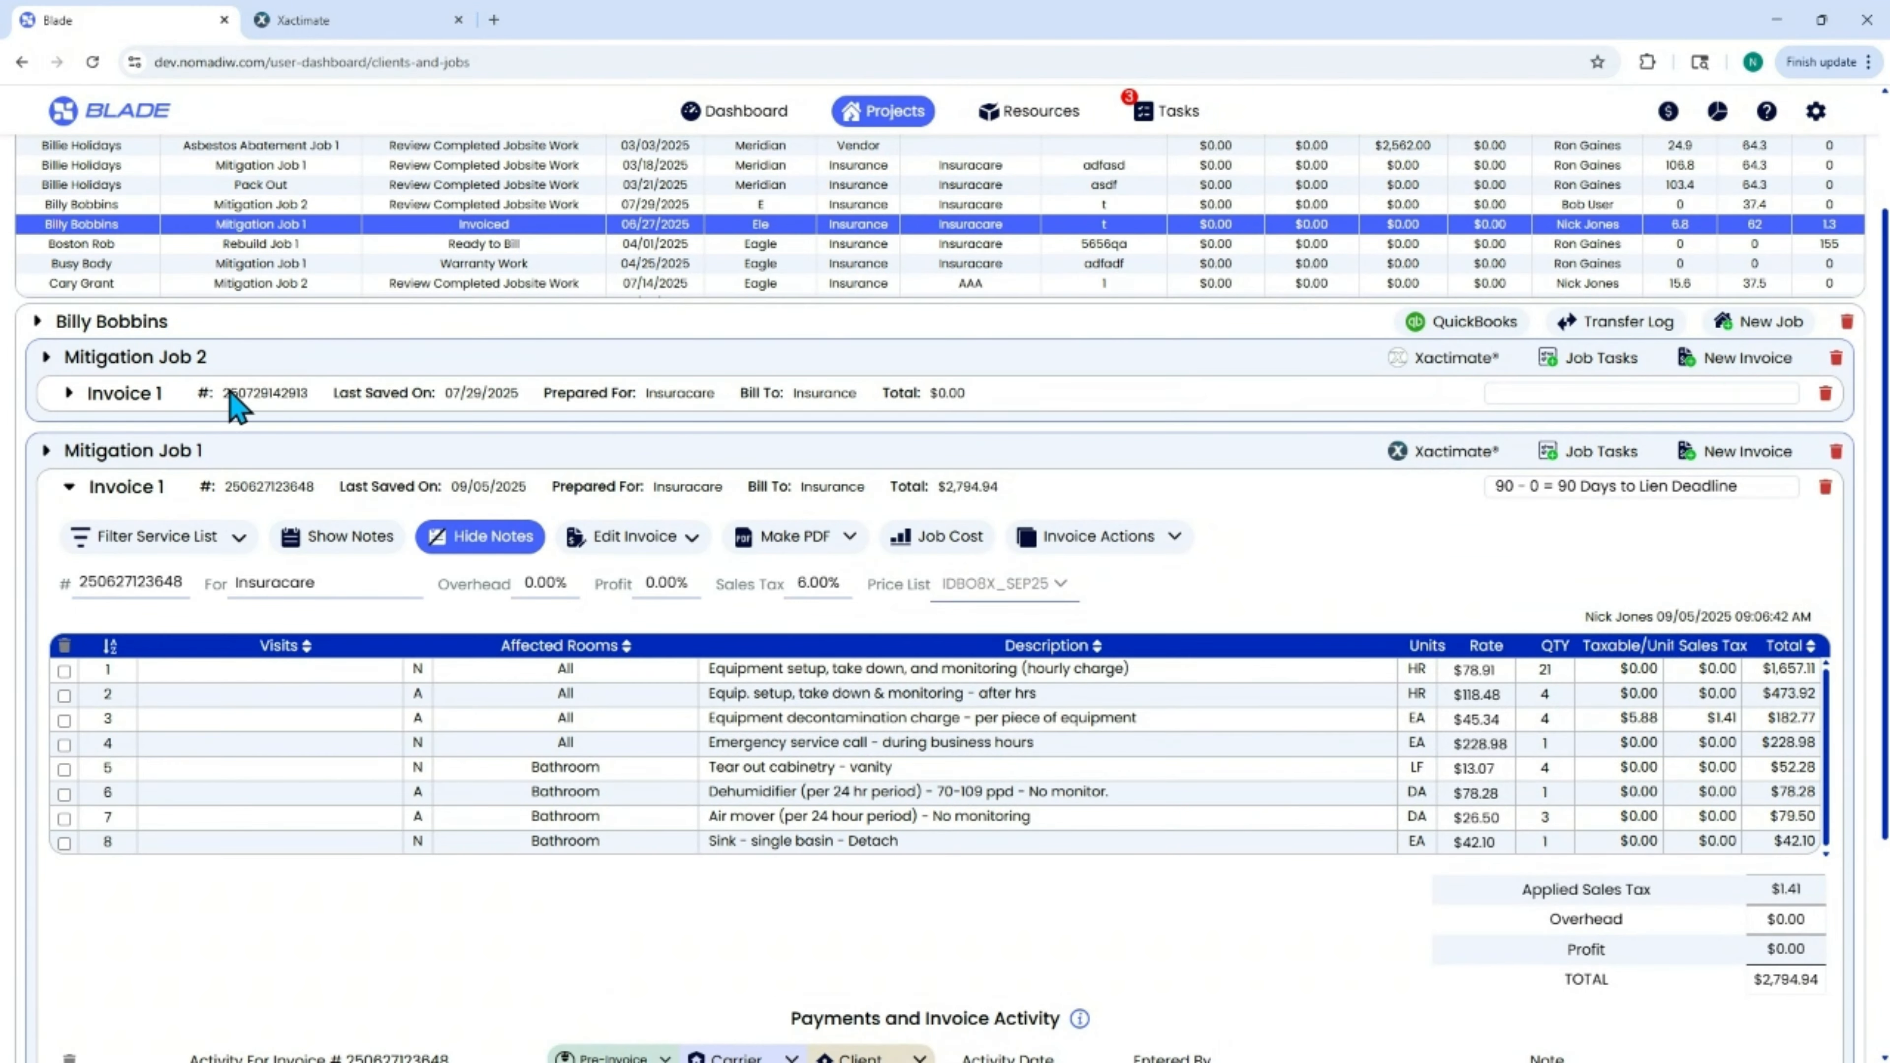
Collapse Invoice 1 and show the documents stored for Mitigation Job 1.
{"action": "left_click", "coordinate": [60, 480]}
{"action": "left_click", "coordinate": [46, 624]}
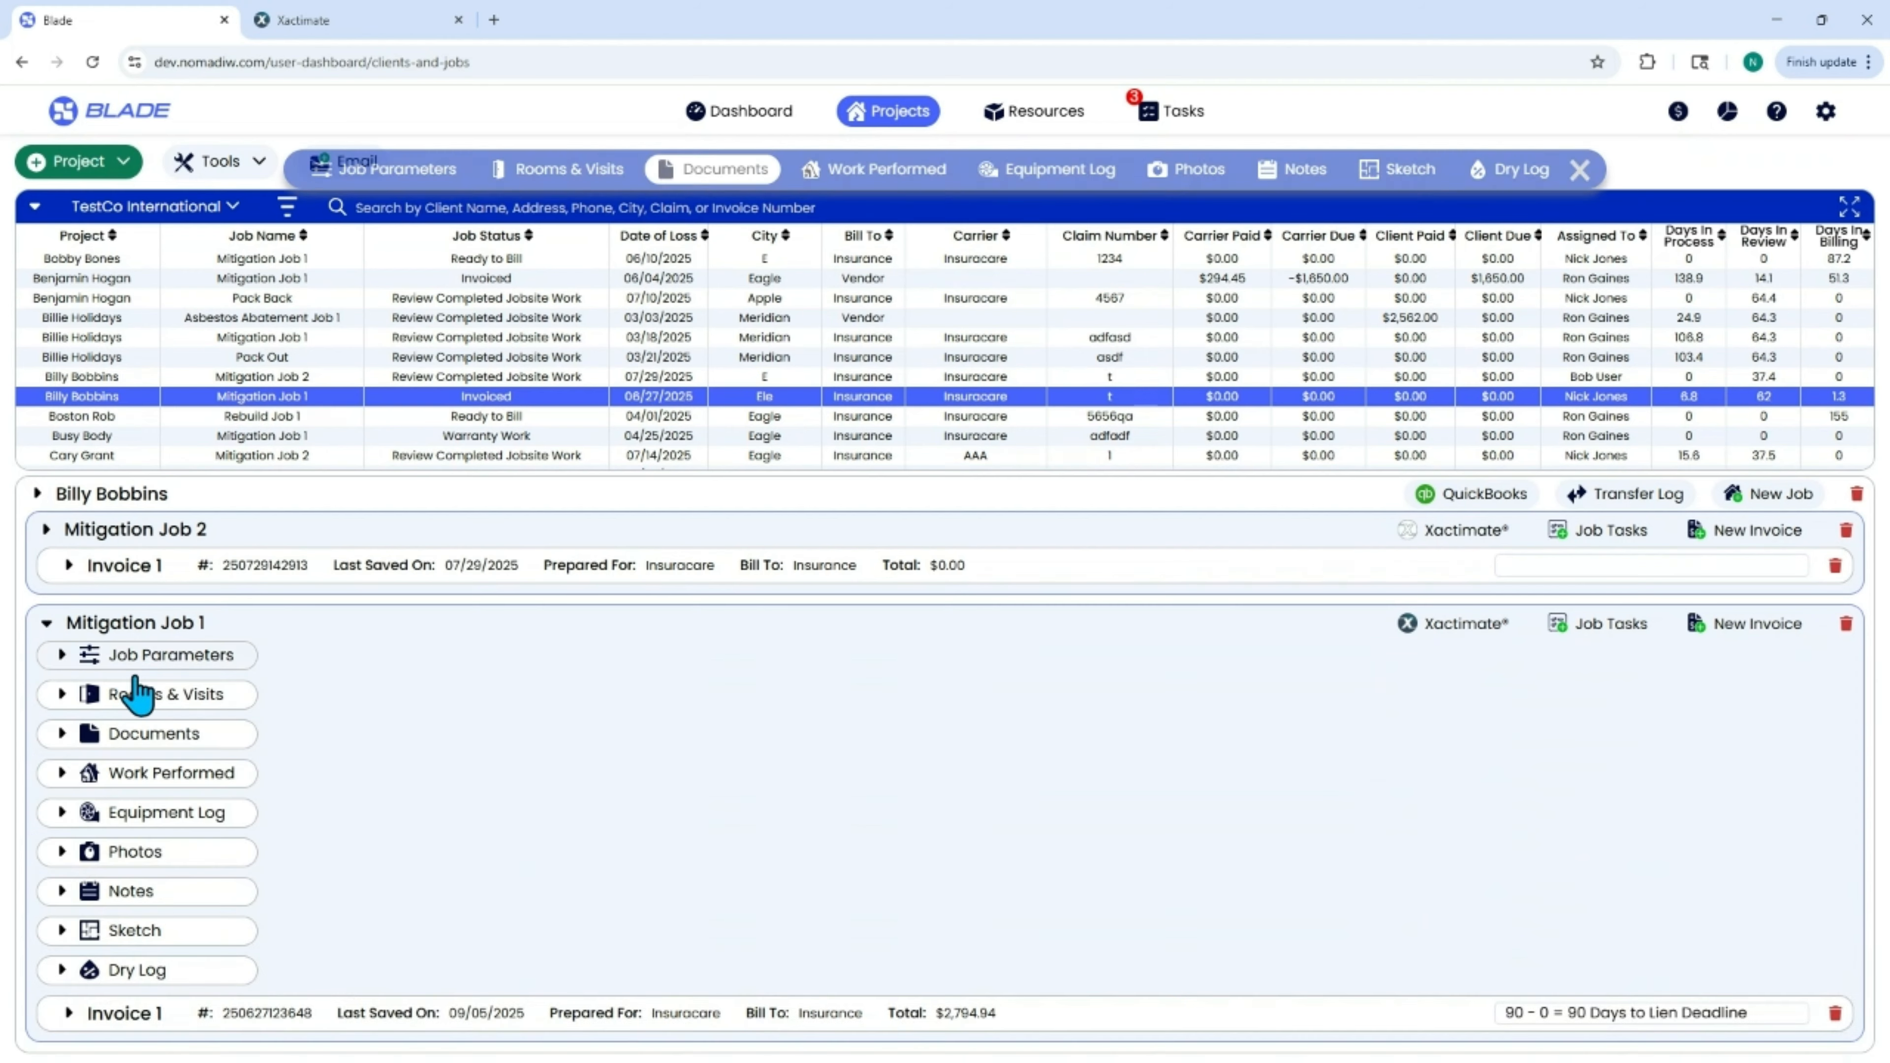
{"action": "left_click", "coordinate": [152, 737]}
{"action": "scroll", "coordinate": [884, 805], "scroll_direction": "down", "scroll_amount": 3}
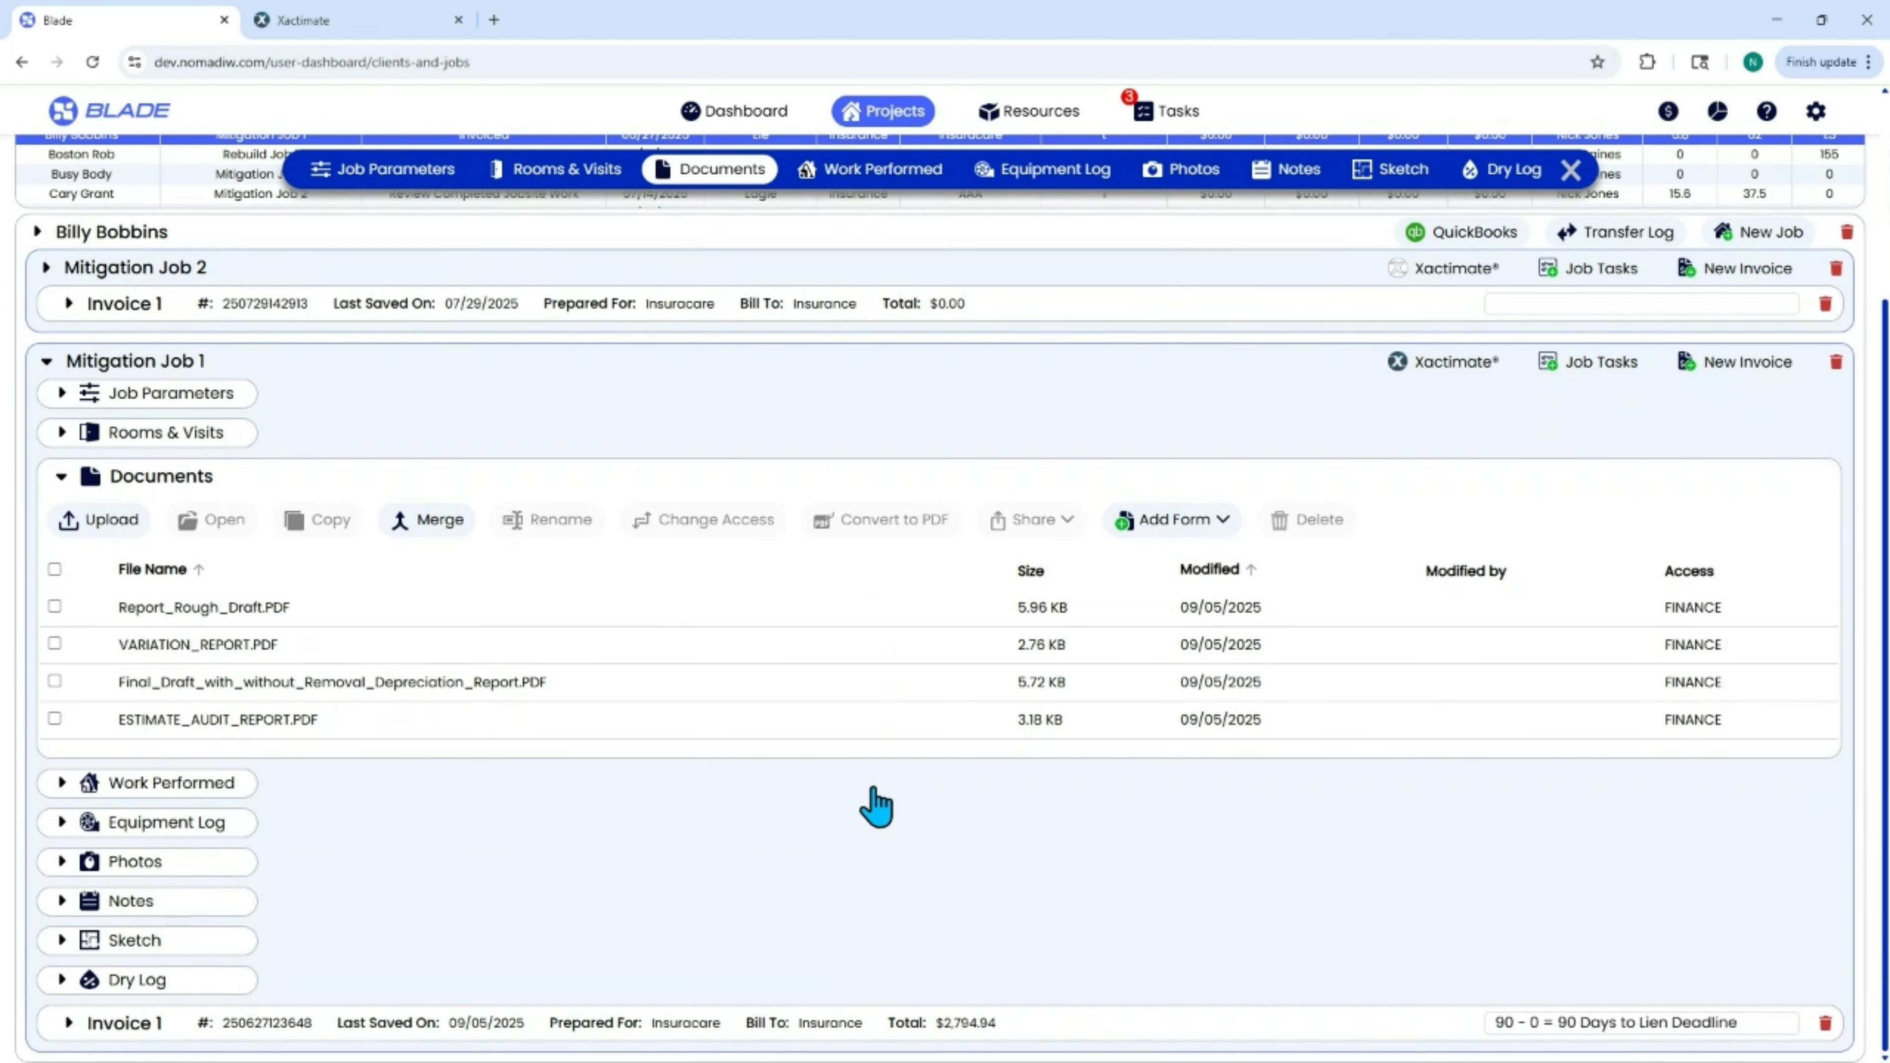
Open Report_Rough_Draft.PDF and read through its pages at a larger size.
{"action": "left_click", "coordinate": [240, 610]}
{"action": "left_click", "coordinate": [236, 521]}
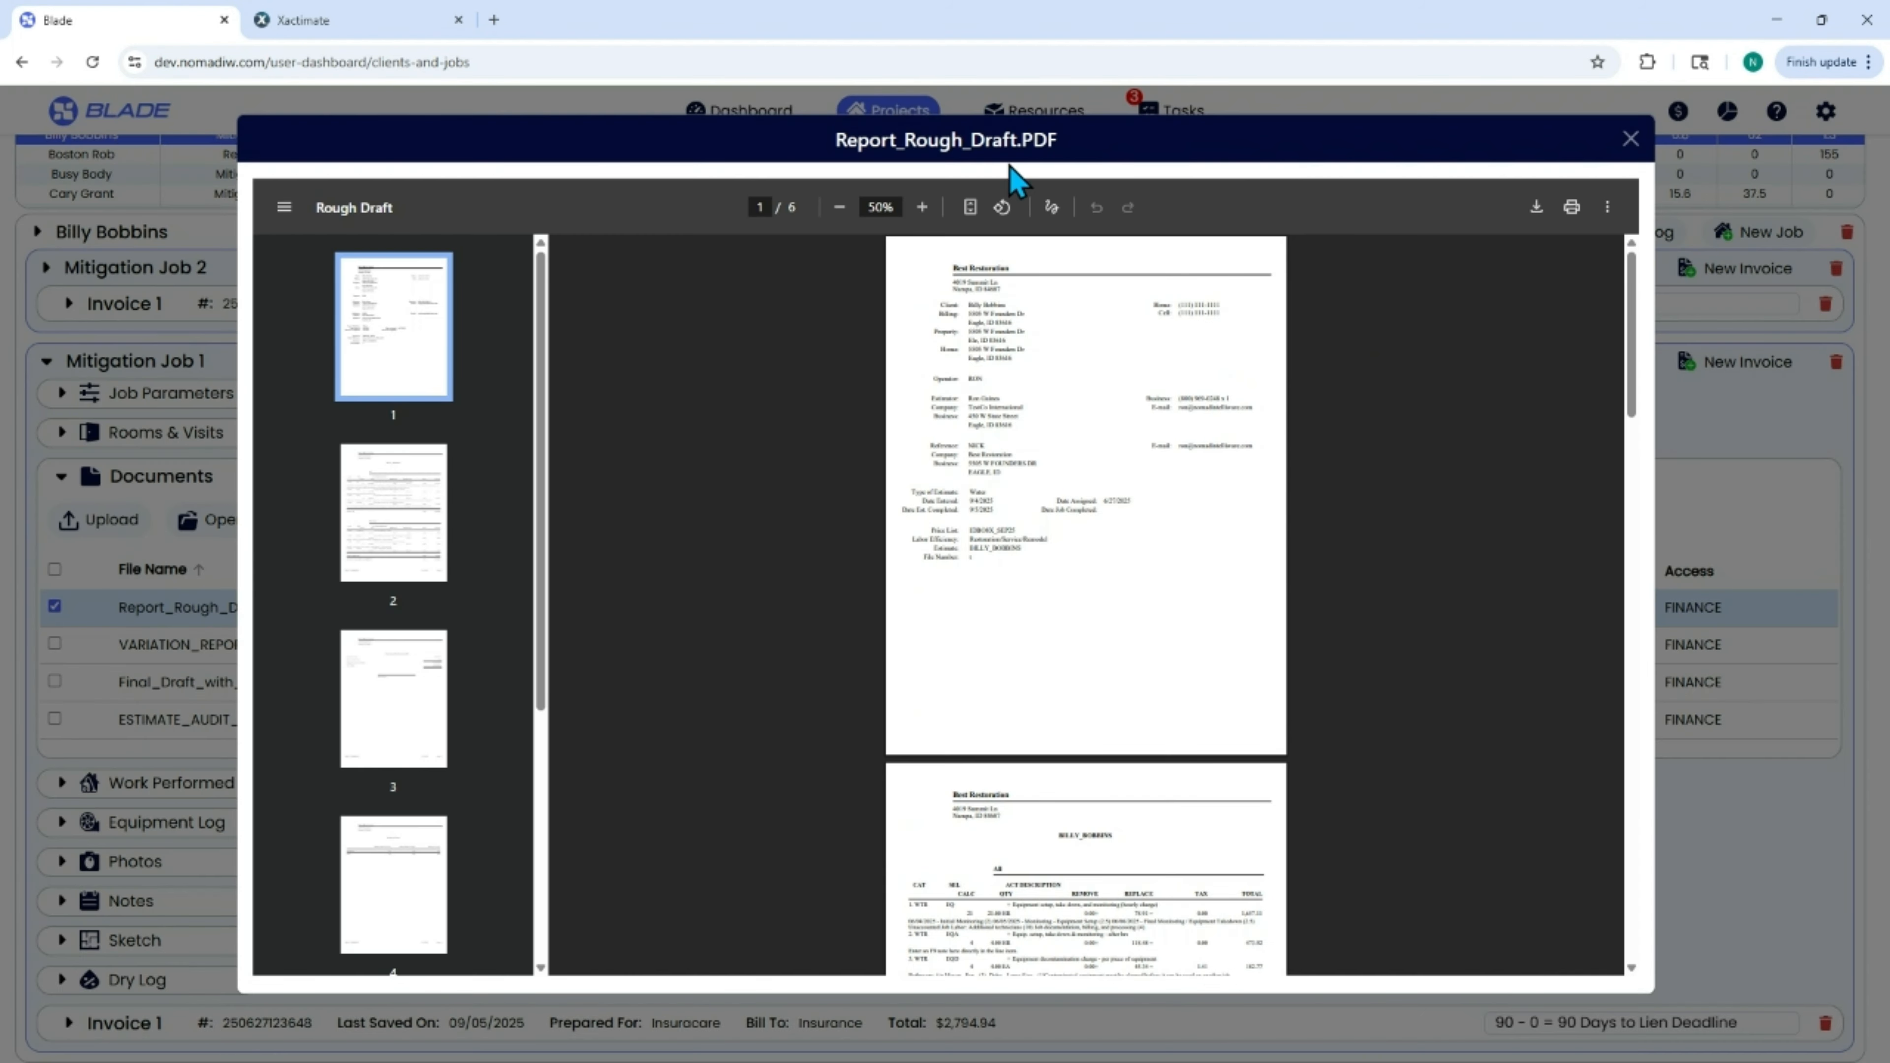
{"action": "left_click", "coordinate": [922, 208]}
{"action": "left_click", "coordinate": [922, 208]}
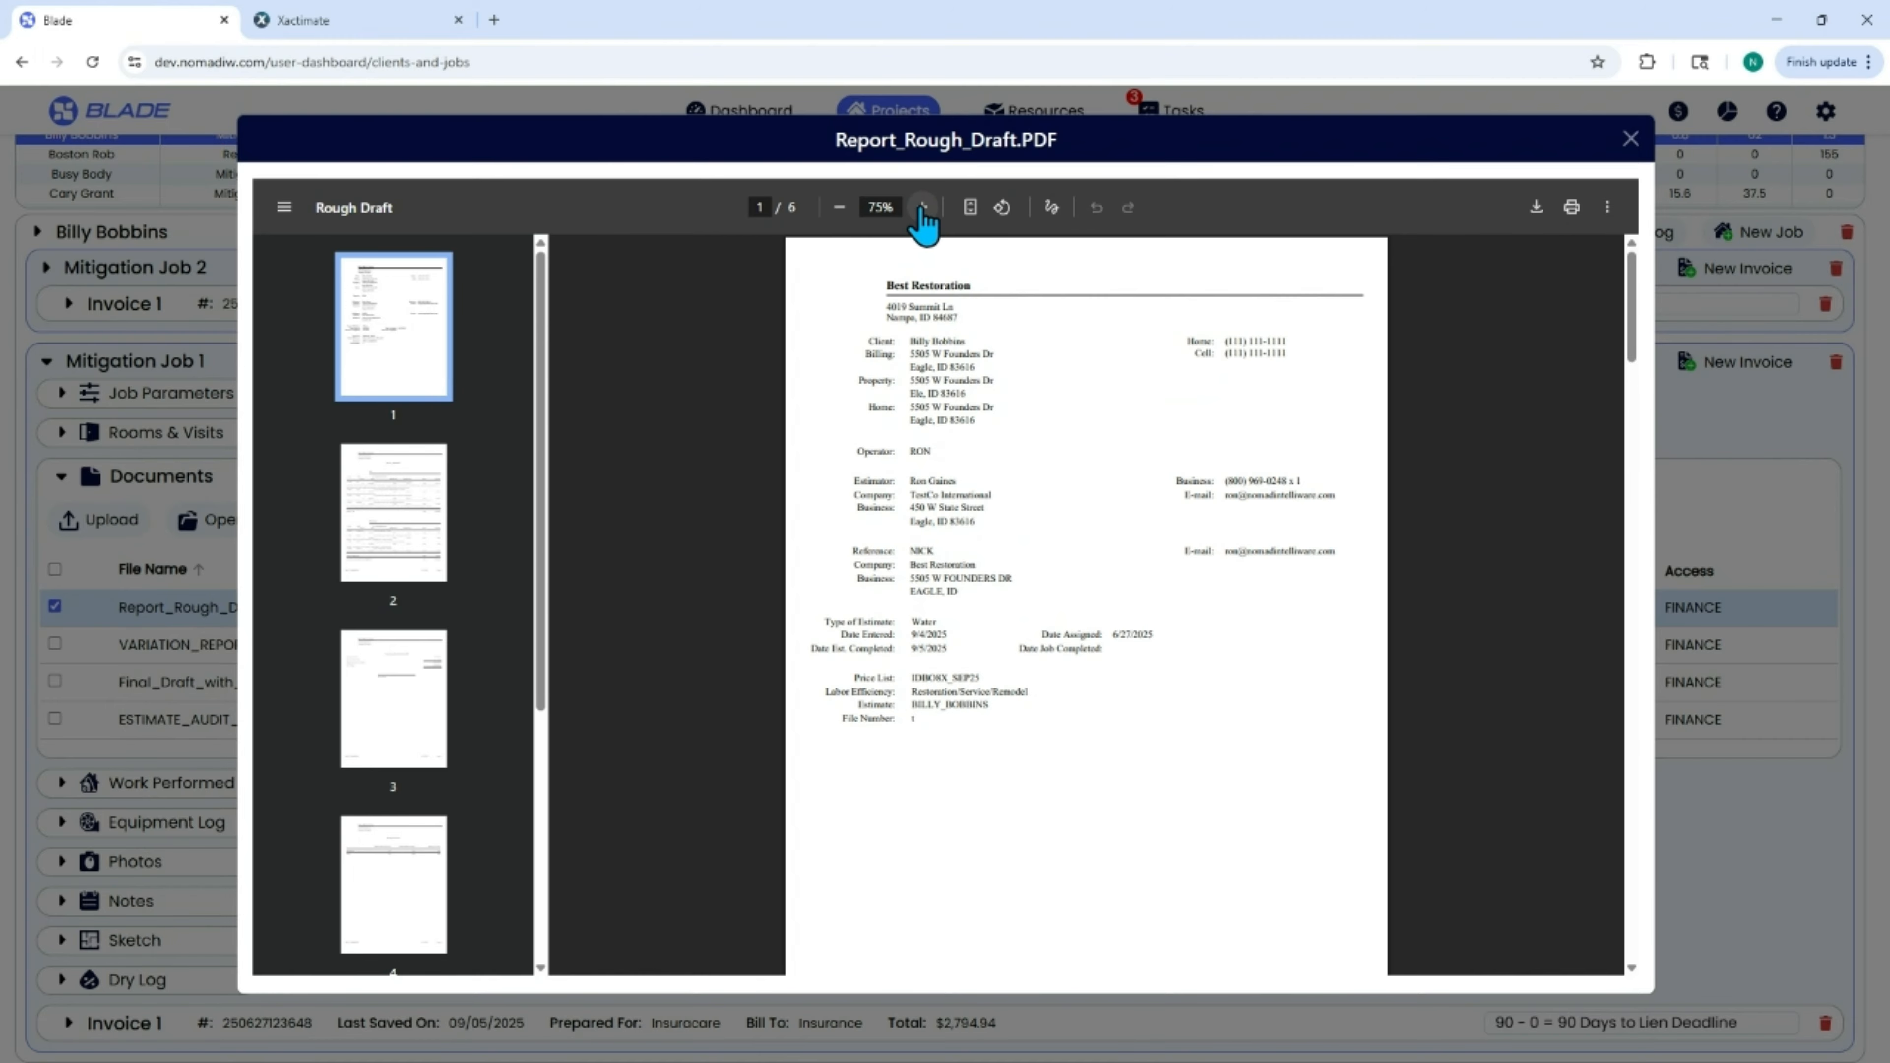
{"action": "left_click", "coordinate": [922, 208]}
{"action": "scroll", "coordinate": [1395, 600], "scroll_direction": "down", "scroll_amount": 2}
{"action": "scroll", "coordinate": [1396, 600], "scroll_direction": "down", "scroll_amount": 10}
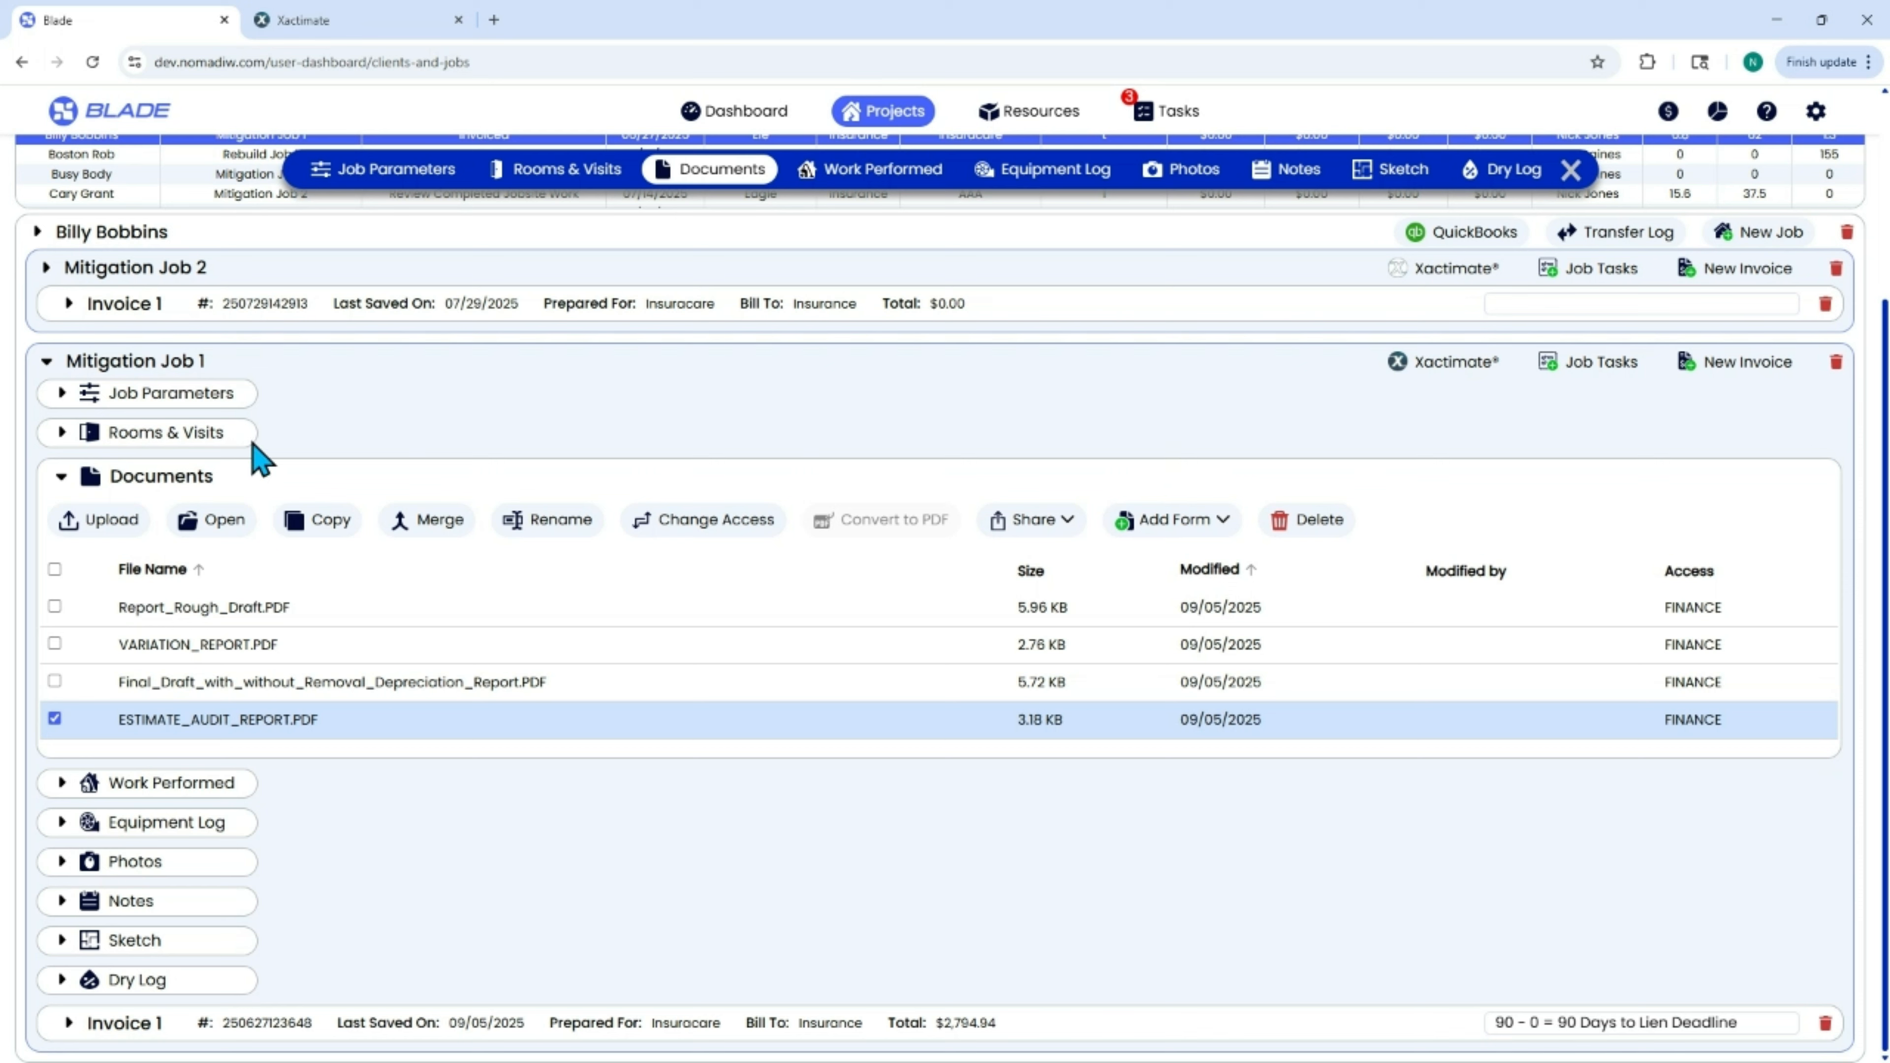
Collapse the documents of Mitigation Job 1 and open the account settings.
{"action": "left_click", "coordinate": [61, 476]}
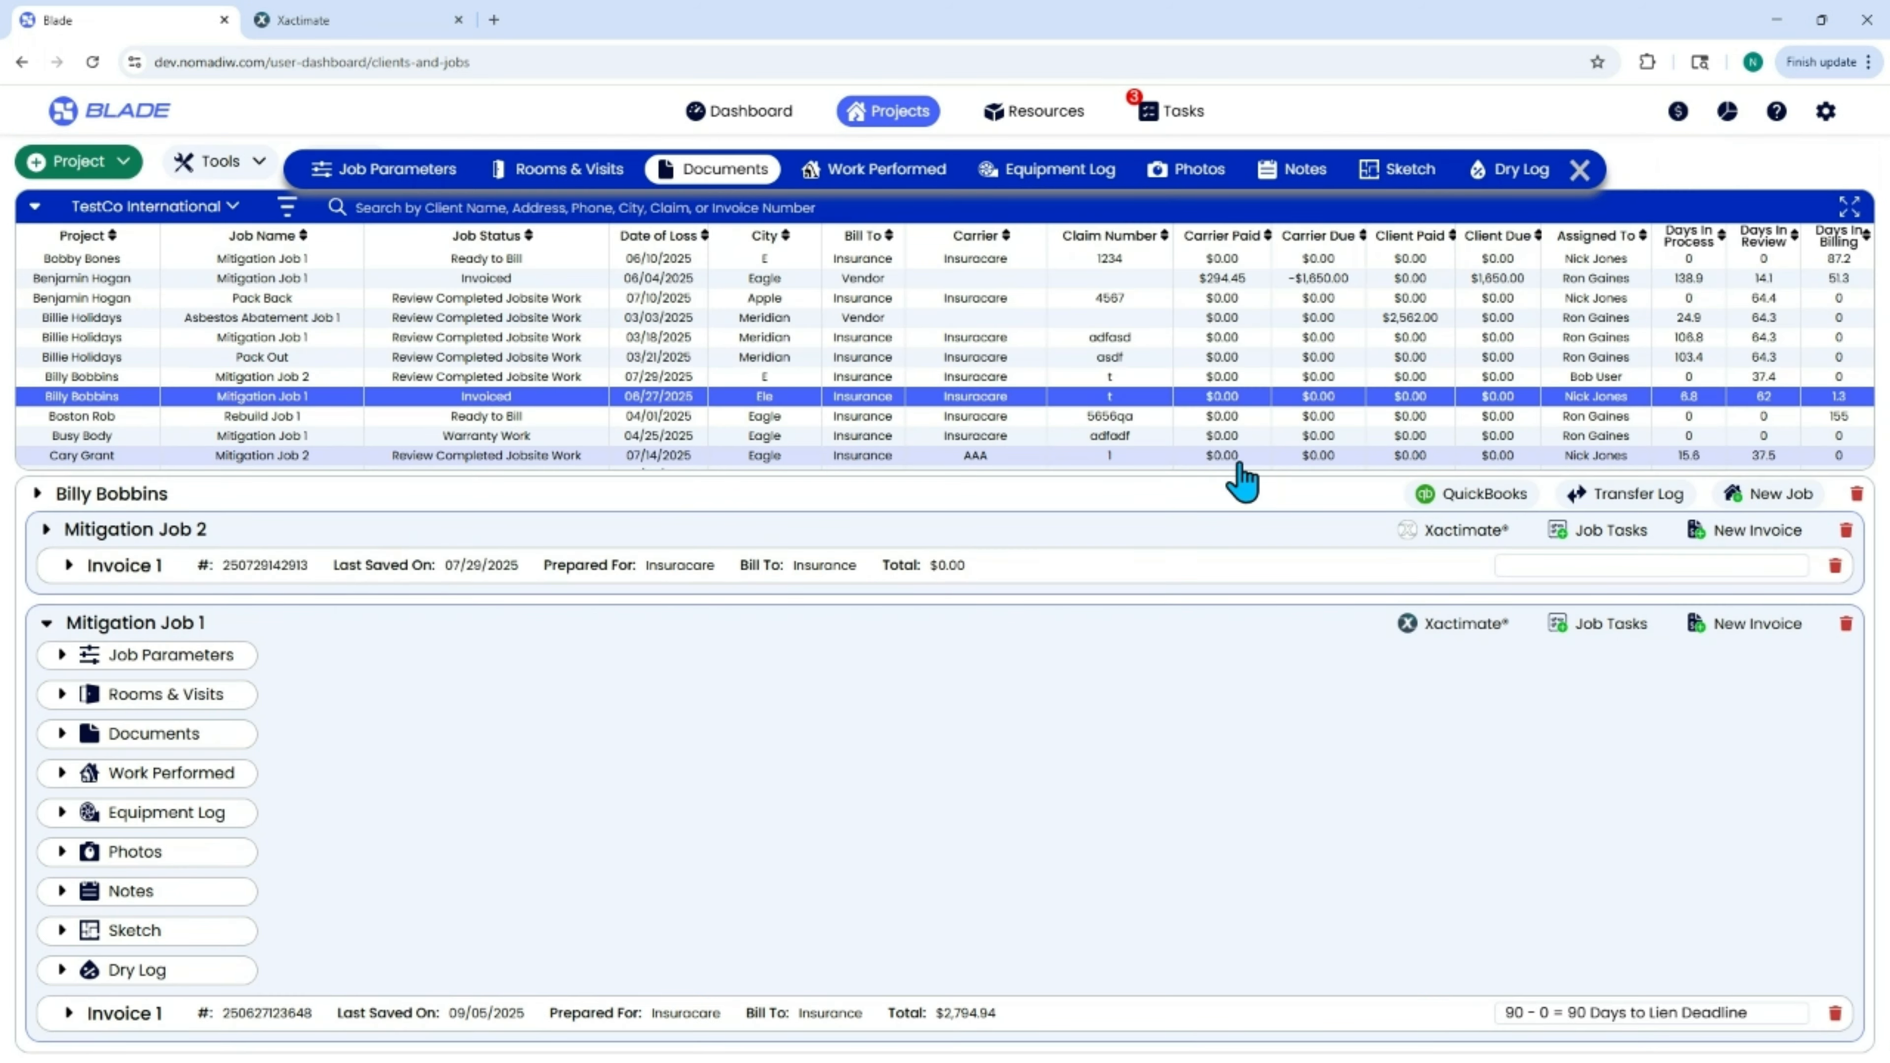
{"action": "left_click", "coordinate": [1825, 113]}
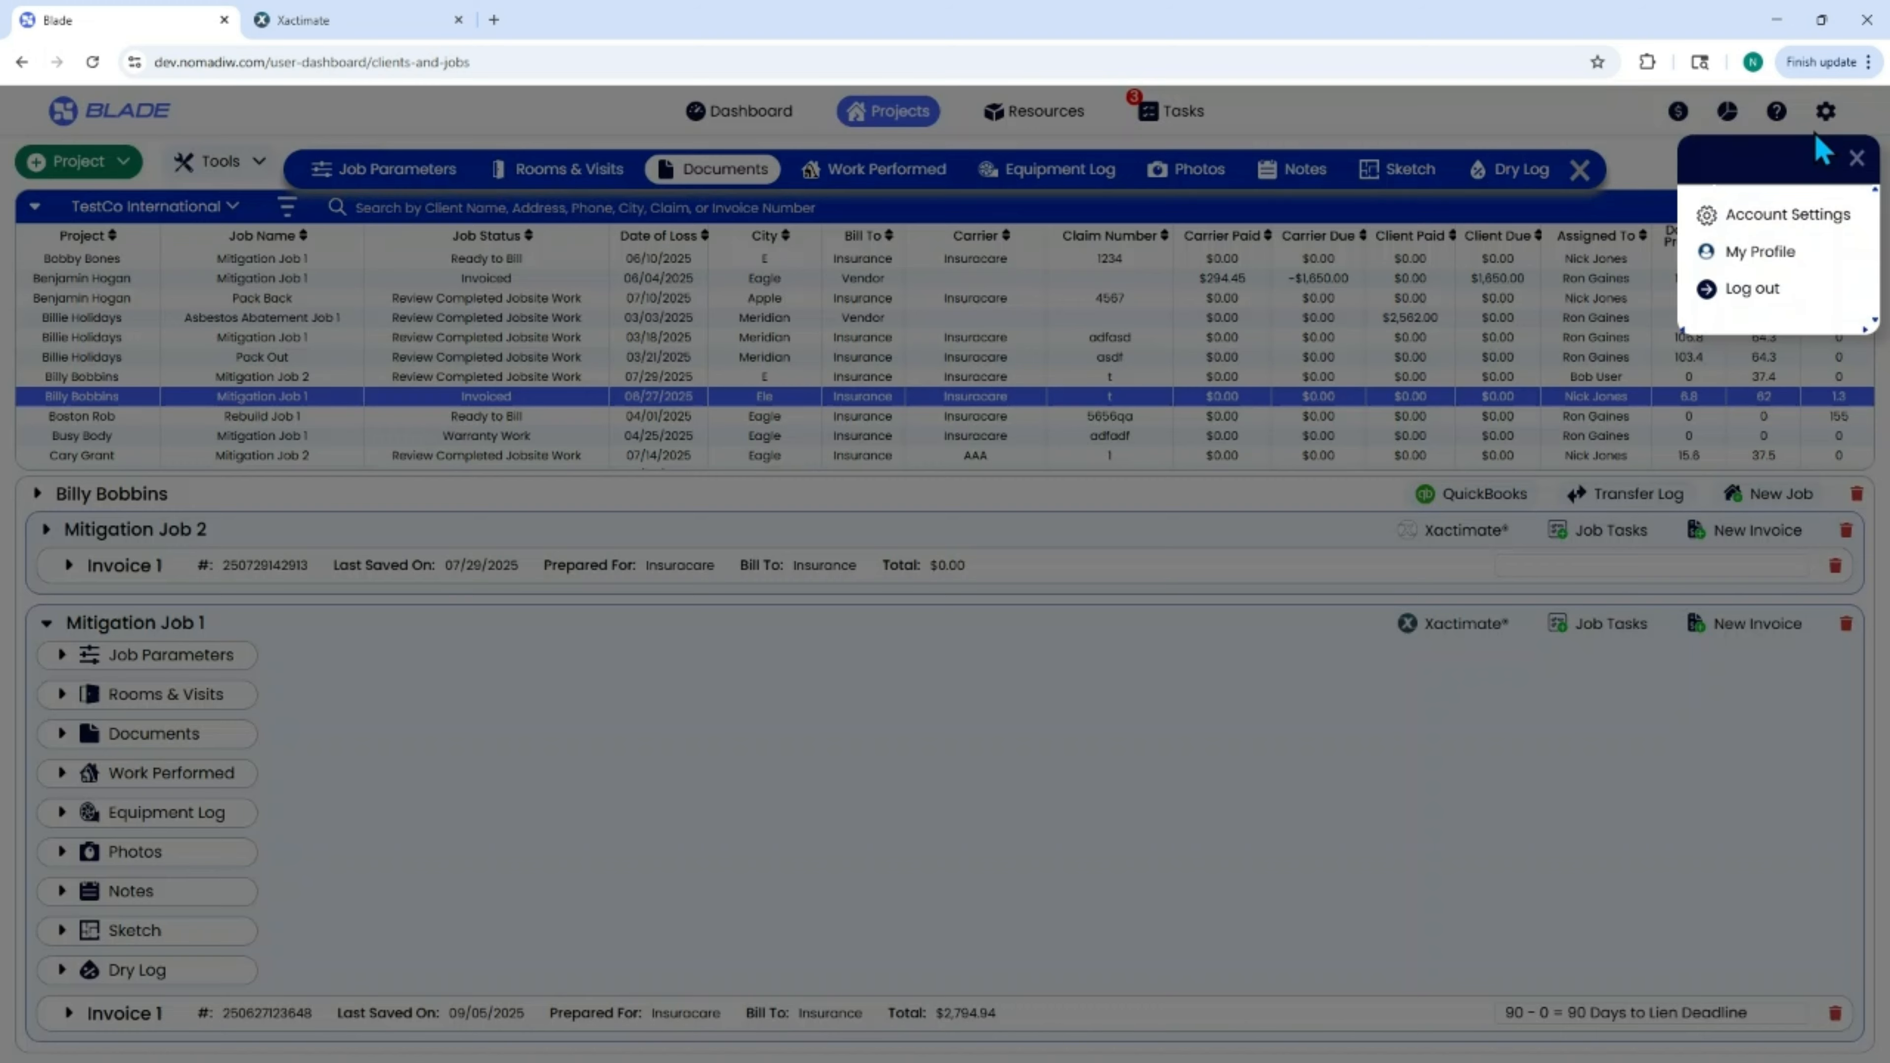
{"action": "left_click", "coordinate": [1783, 213]}
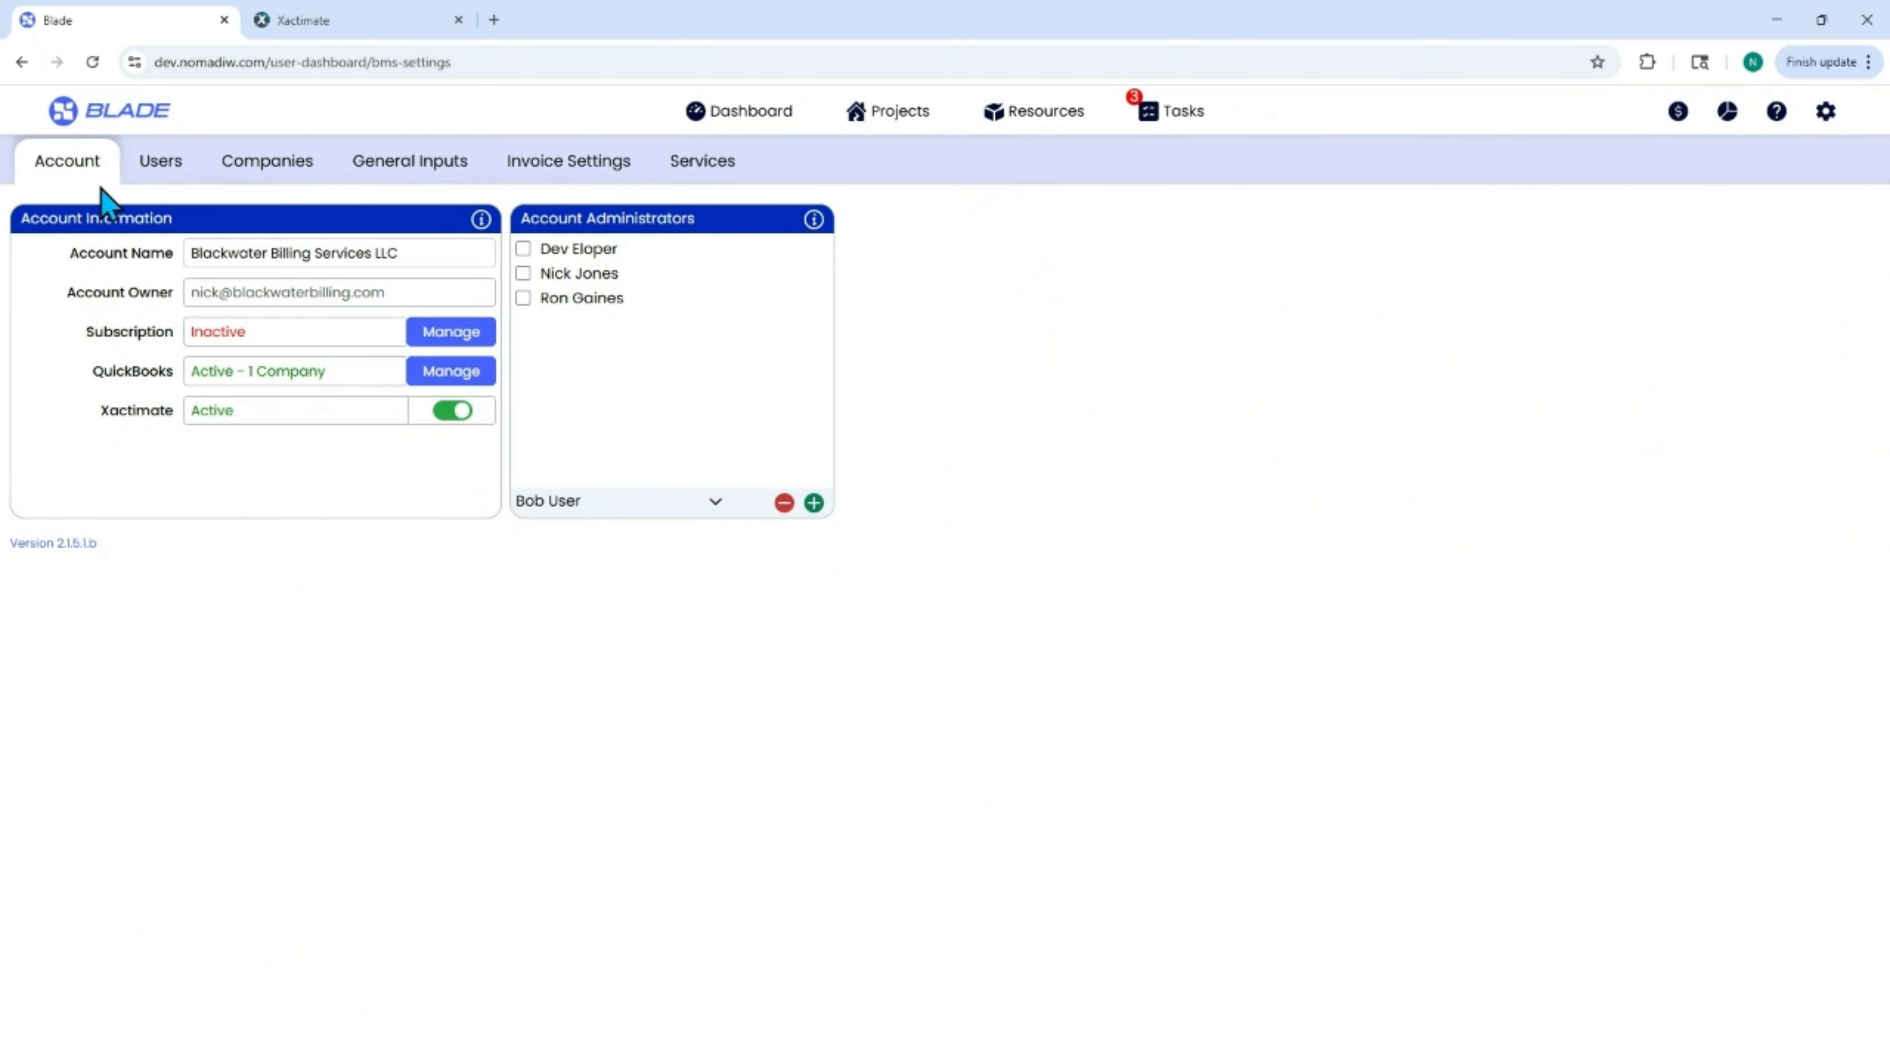